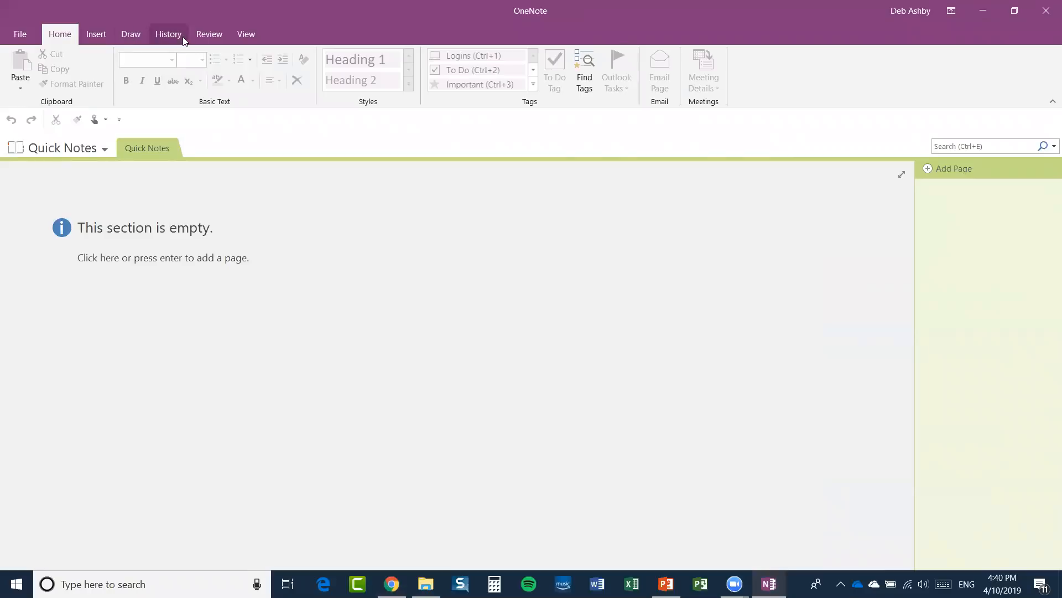
Browse the Insert and Draw ribbon tabs, then choose Add Notebook from the notebook list.
{"action": "left_click", "coordinate": [94, 34]}
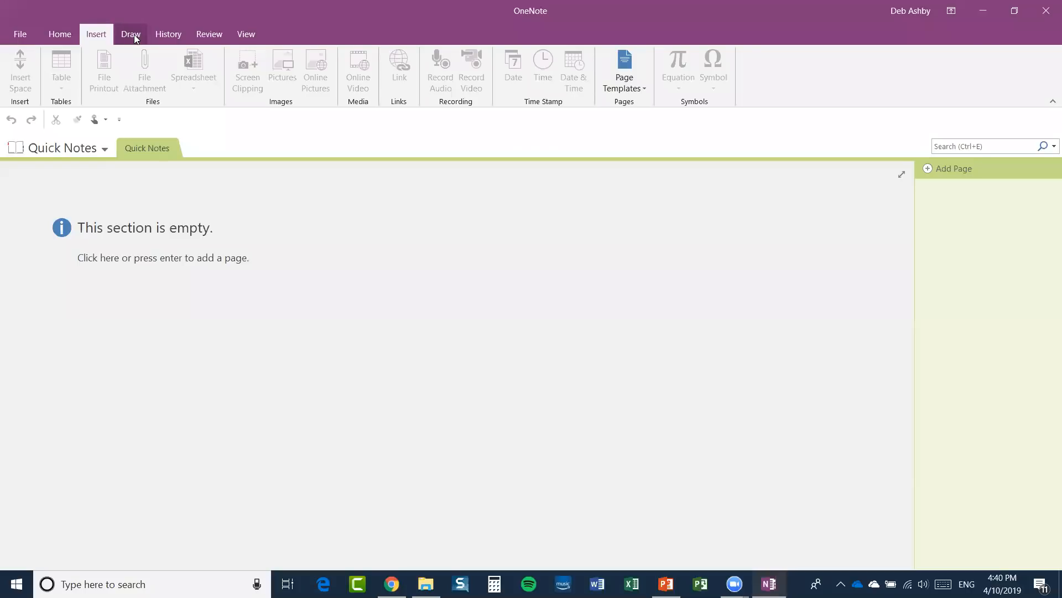
{"action": "left_click", "coordinate": [134, 35]}
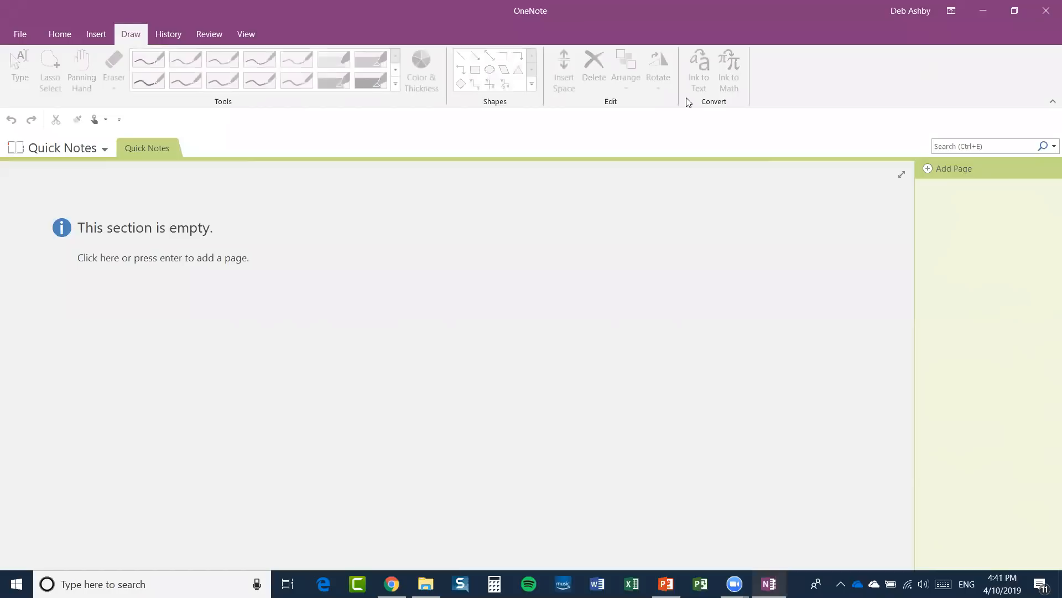
{"action": "left_click", "coordinate": [61, 35]}
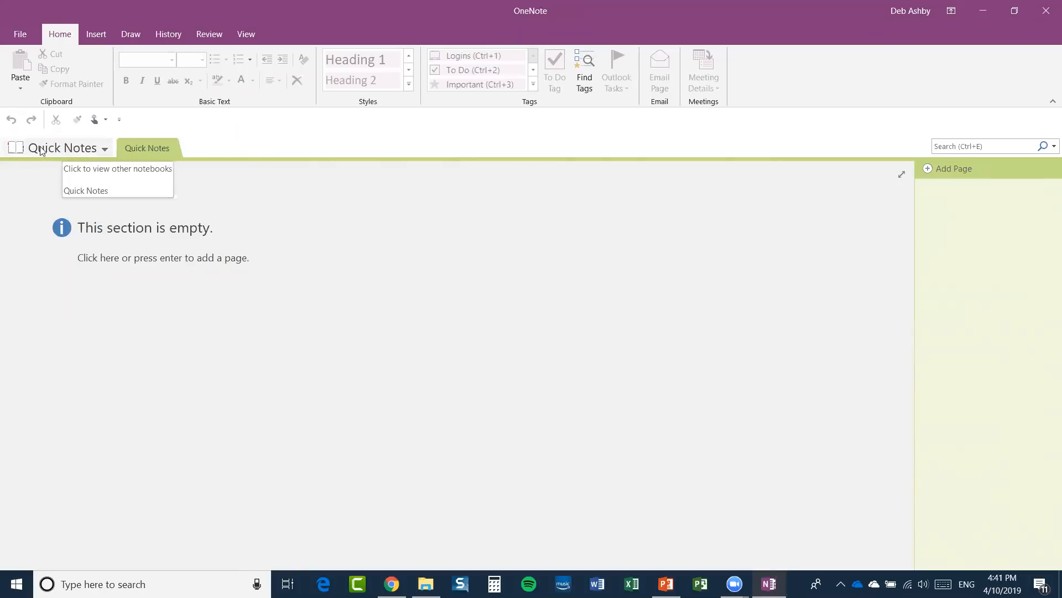
{"action": "left_click", "coordinate": [103, 149]}
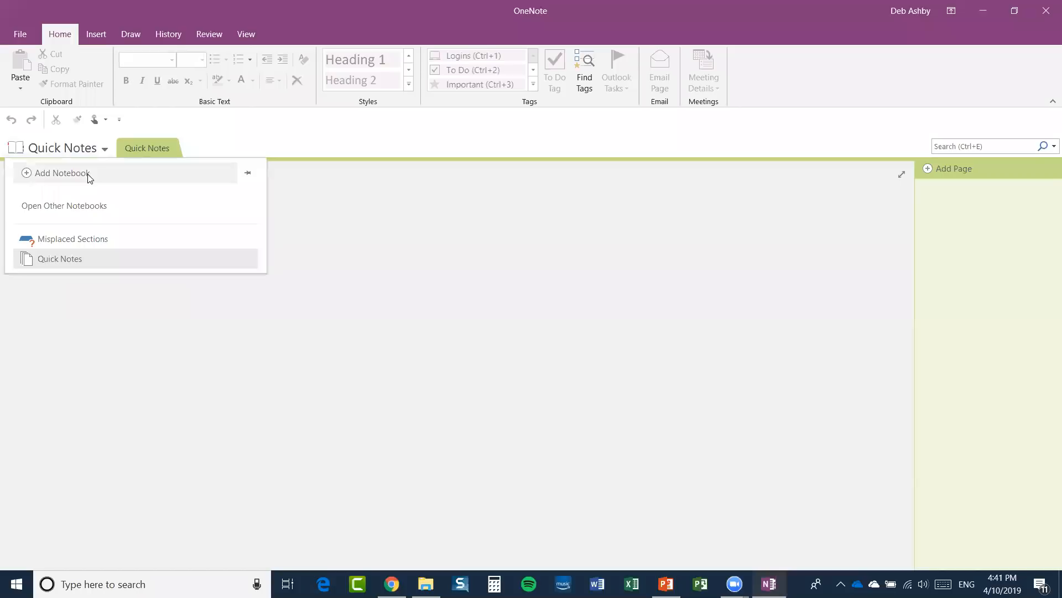
{"action": "left_click", "coordinate": [89, 177]}
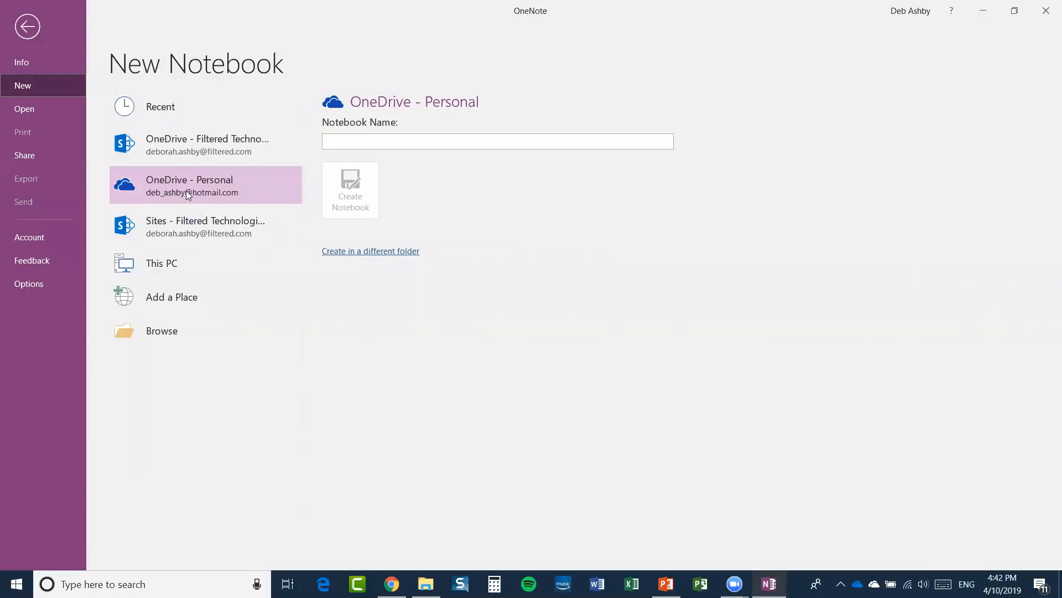
Name the new OneDrive - Personal notebook 'My Travel Notebook'.
{"action": "left_click", "coordinate": [337, 143]}
{"action": "type", "text": "My Travel N"}
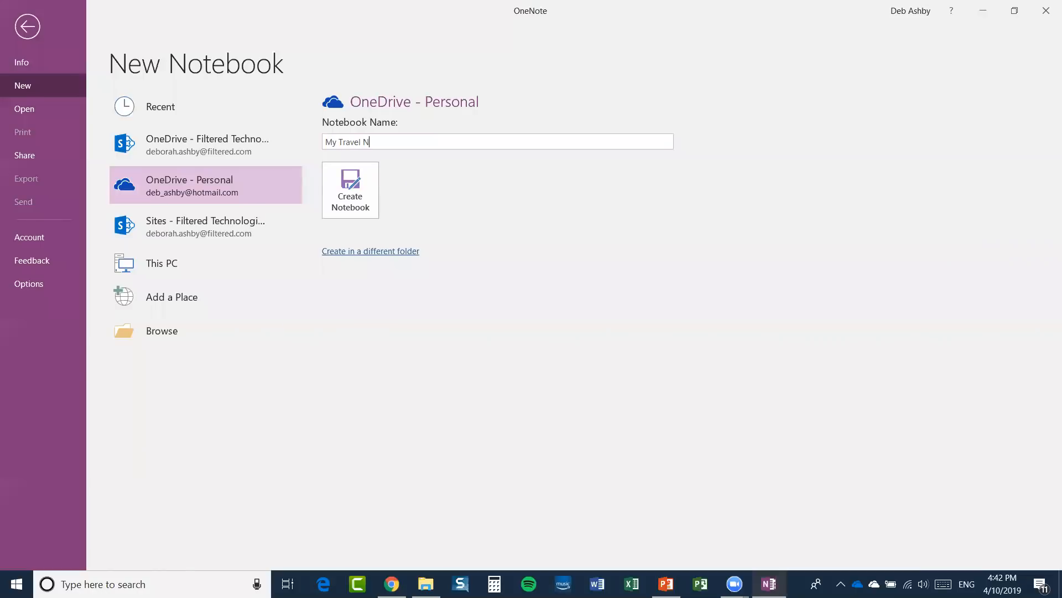
{"action": "type", "text": "otebook"}
{"action": "left_click", "coordinate": [630, 306]}
Create the notebook and decline sharing it with Not now.
{"action": "left_click", "coordinate": [348, 194]}
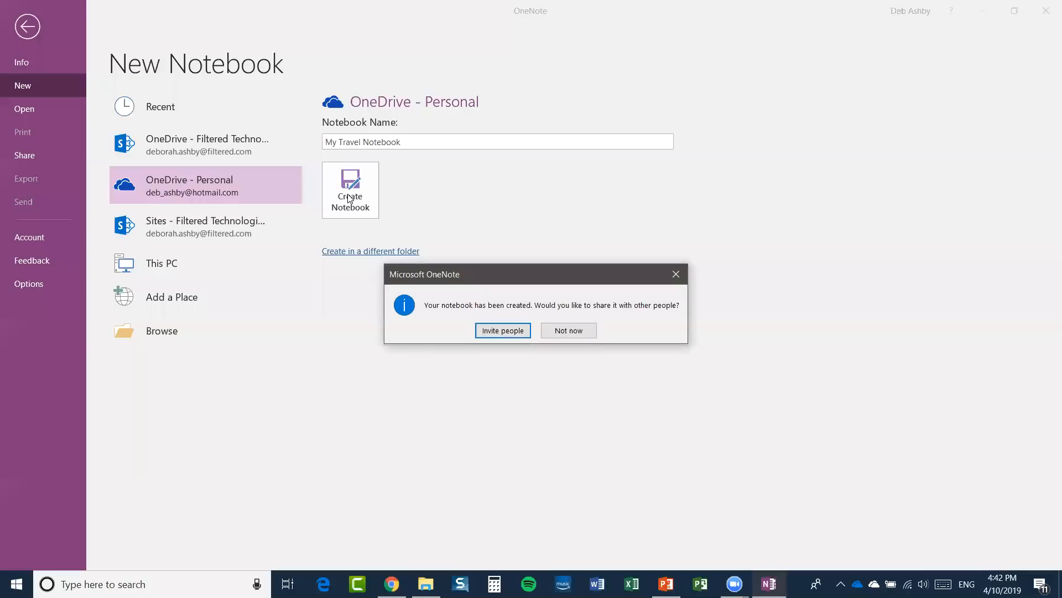
{"action": "left_click_drag", "start_coordinate": [503, 270], "coordinate": [479, 227]}
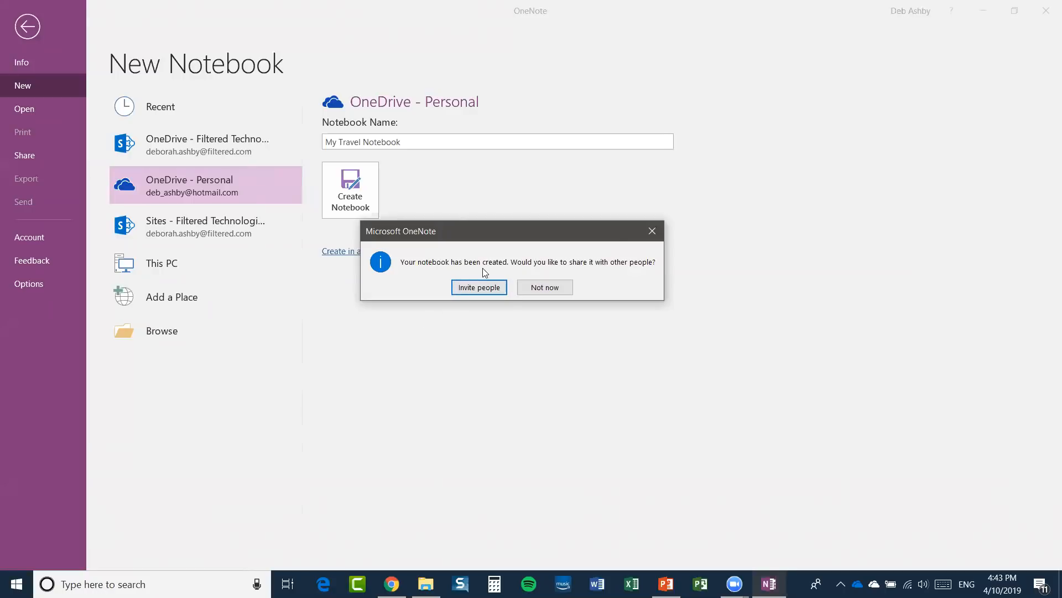
{"action": "left_click", "coordinate": [543, 289]}
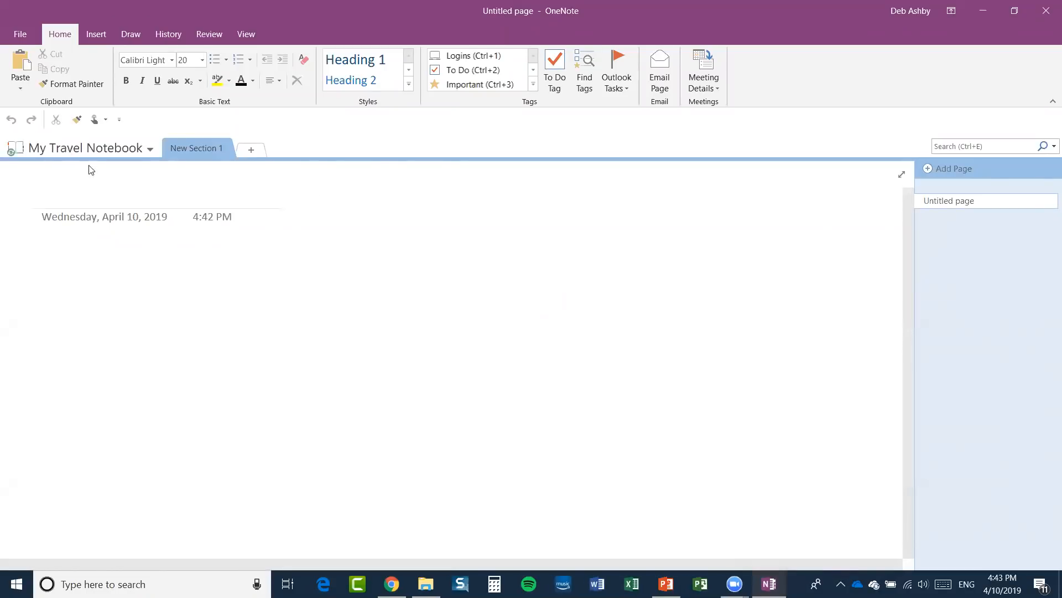
Right-click My Travel Notebook in the notebook list to show its actions.
{"action": "left_click", "coordinate": [150, 149]}
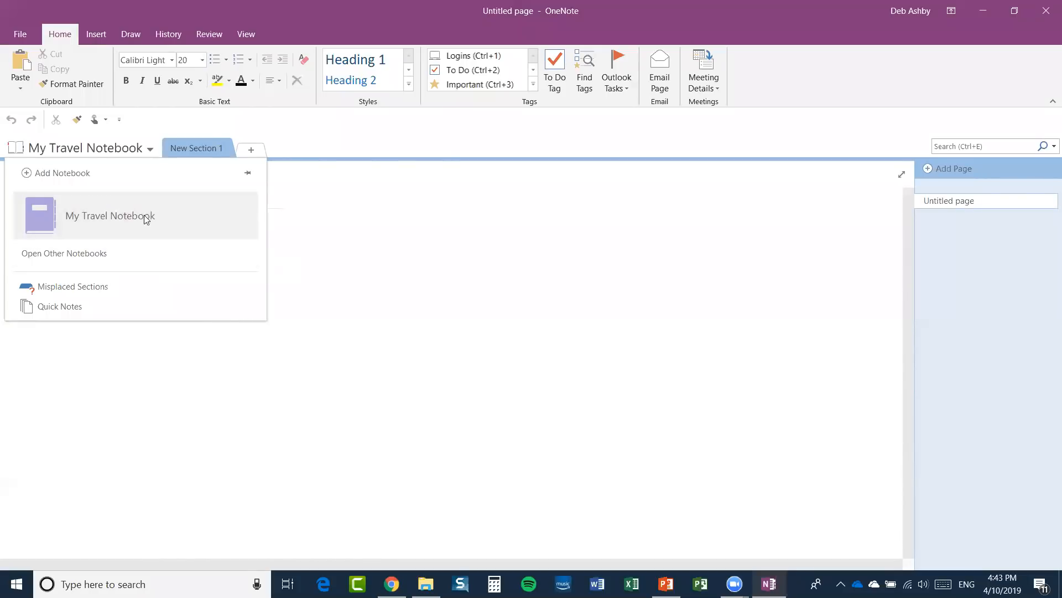
{"action": "right_click", "coordinate": [192, 209]}
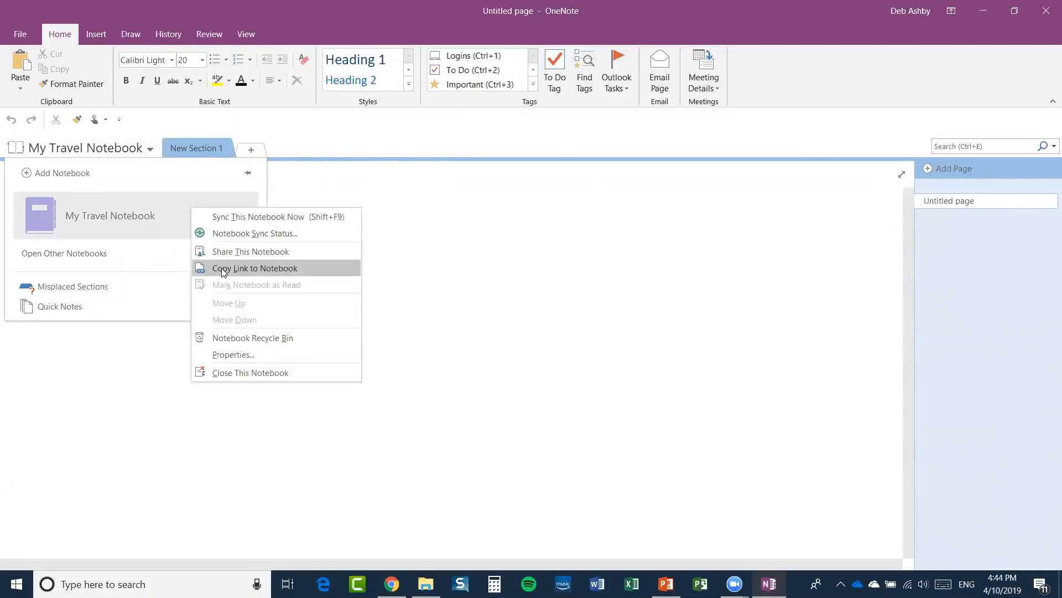
Set My Travel Notebook's colour to orange in its Properties dialog.
{"action": "left_click", "coordinate": [233, 354]}
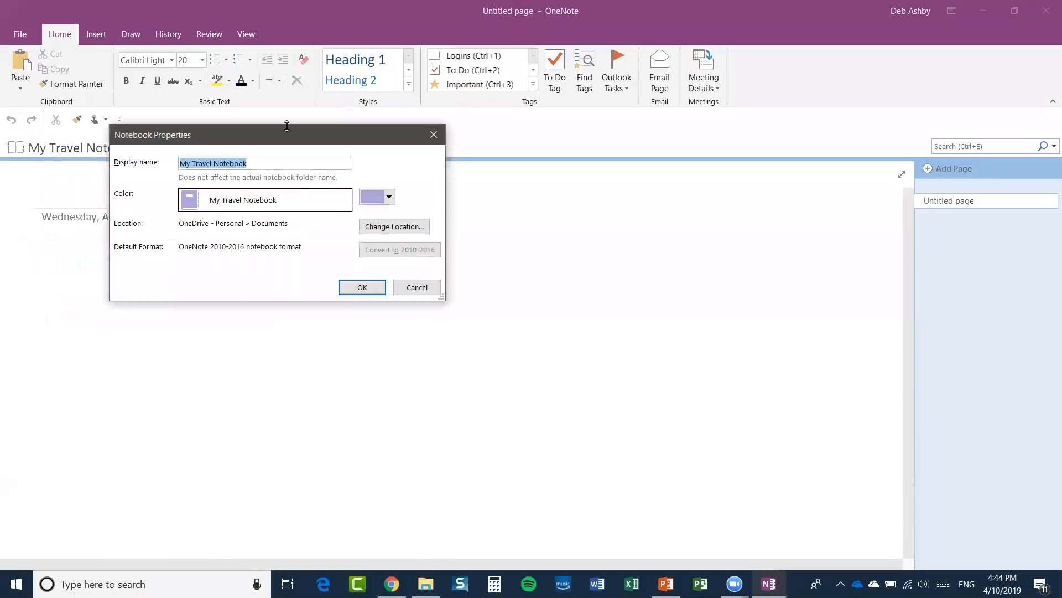
{"action": "left_click_drag", "start_coordinate": [282, 141], "coordinate": [453, 152]}
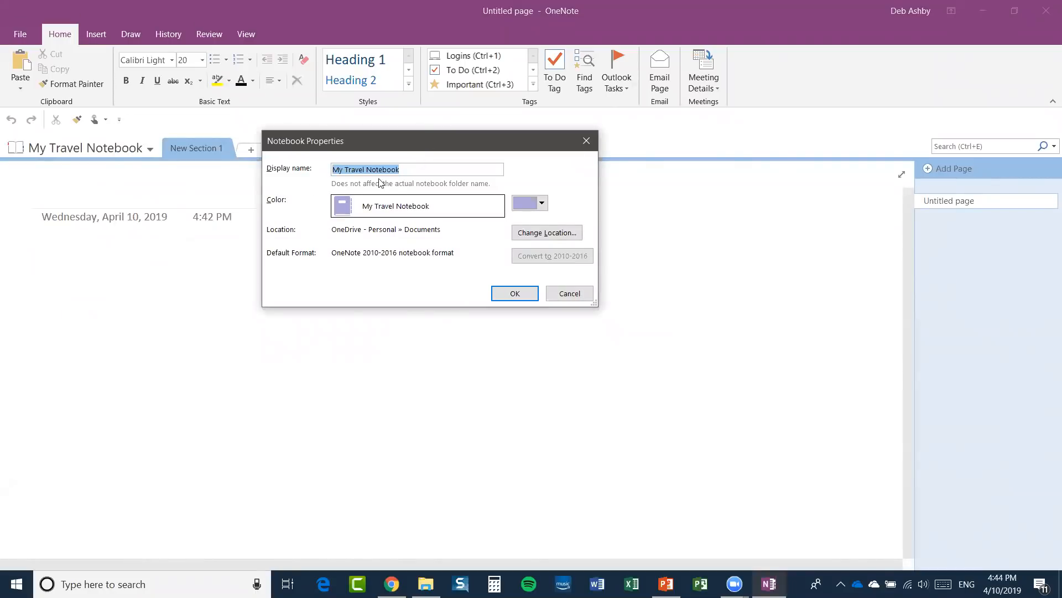
{"action": "left_click", "coordinate": [345, 168]}
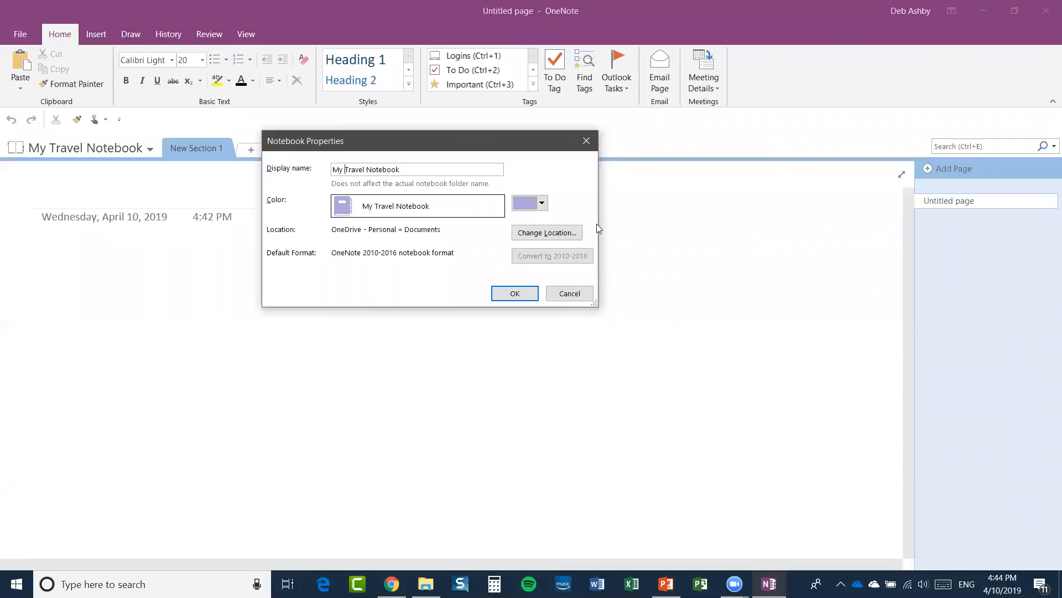
{"action": "left_click", "coordinate": [541, 203]}
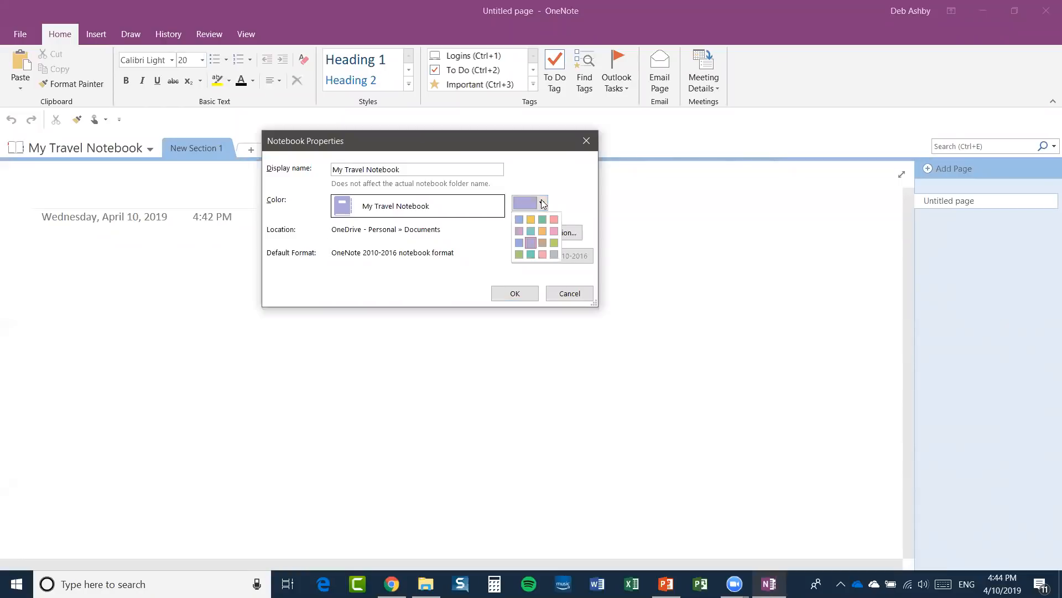
{"action": "left_click", "coordinate": [542, 231]}
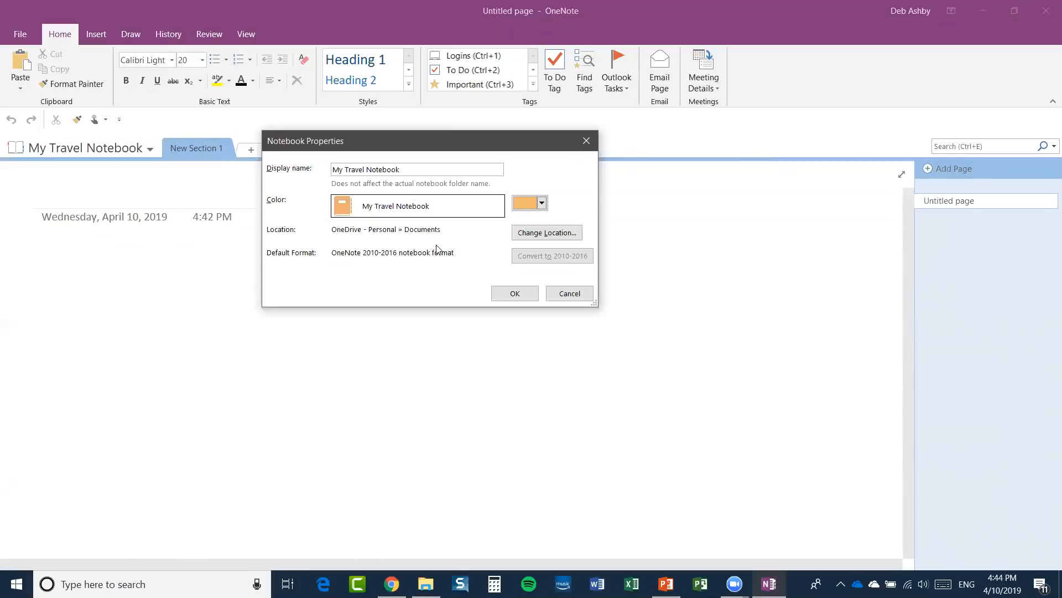
{"action": "left_click", "coordinate": [514, 294]}
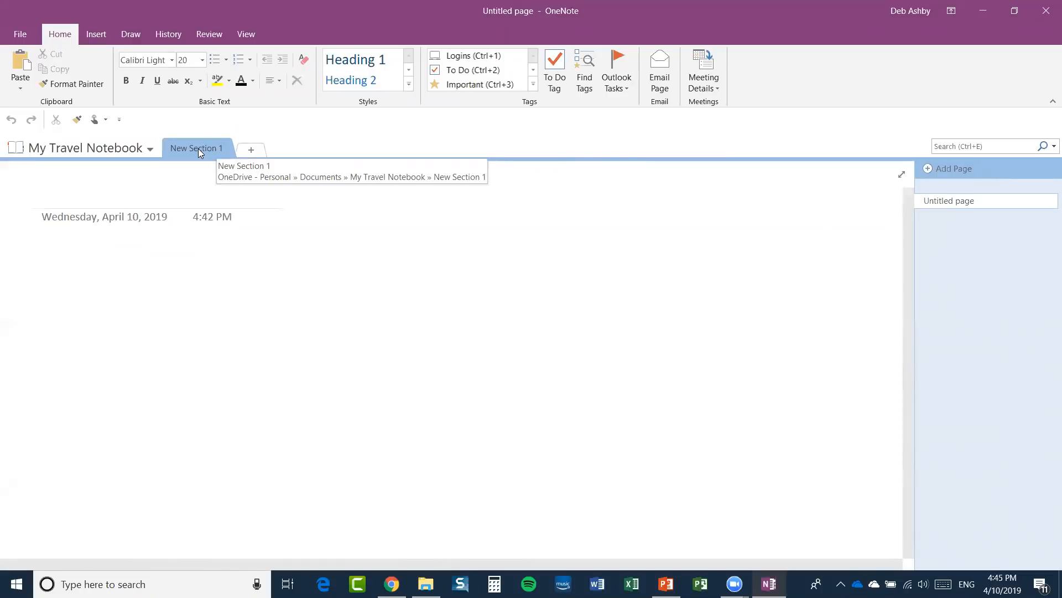
Rename New Section 1 to 'June 2019'.
{"action": "right_click", "coordinate": [198, 149]}
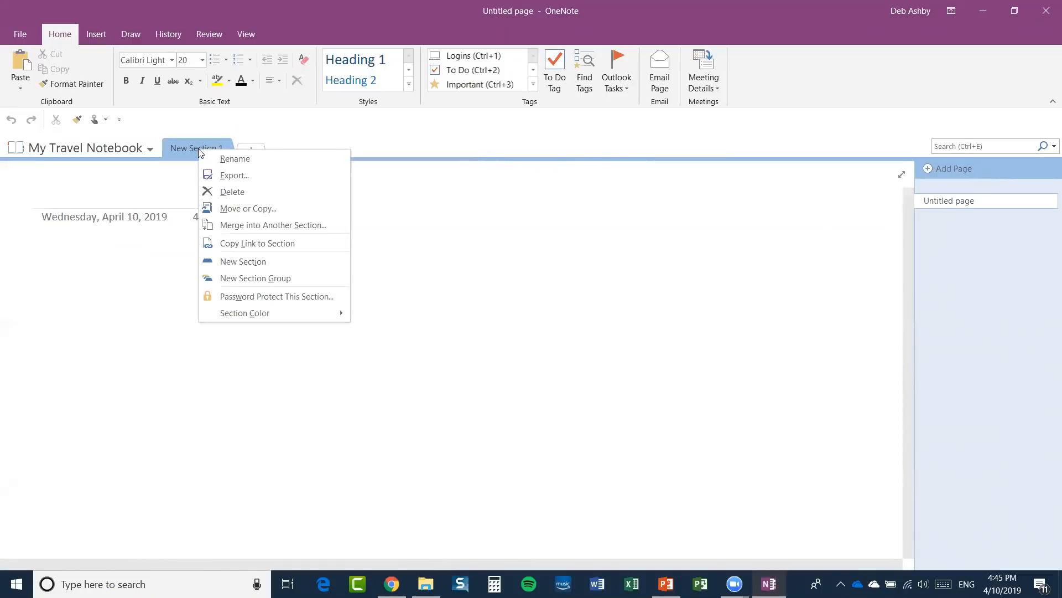
{"action": "left_click", "coordinate": [268, 158]}
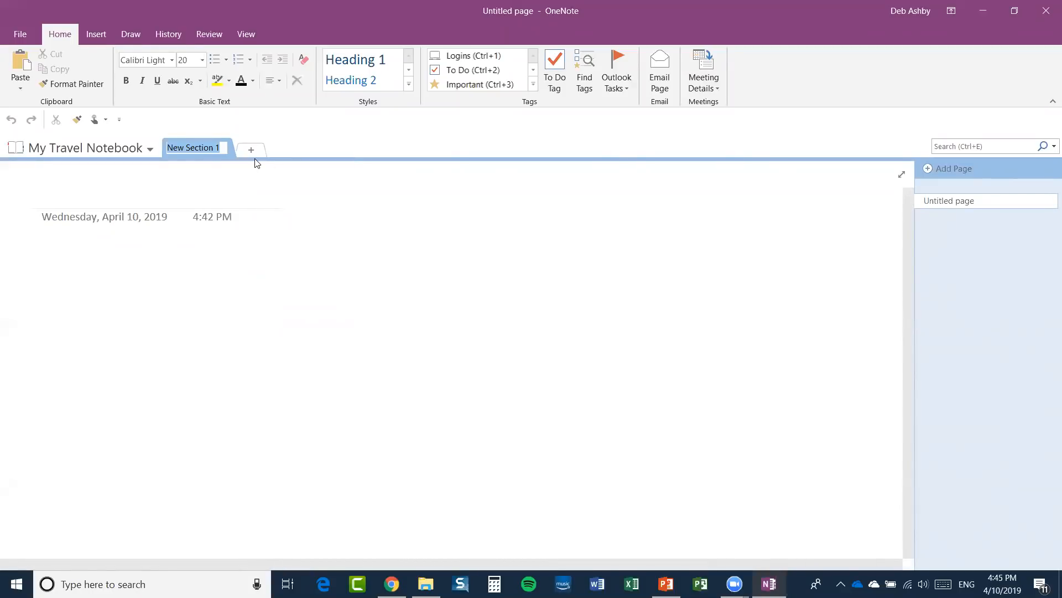
{"action": "type", "text": "June 2019"}
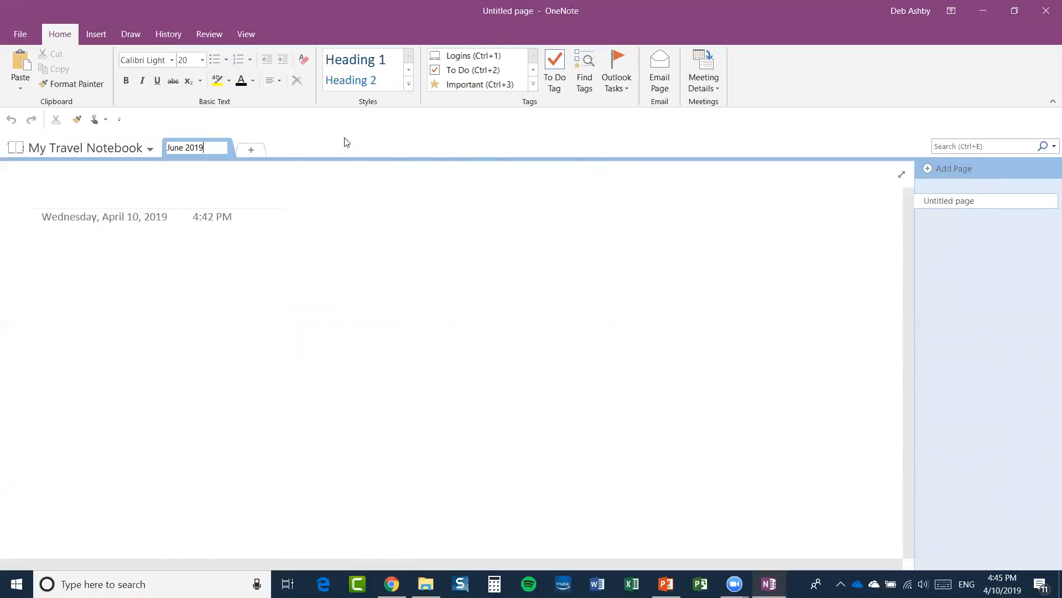
{"action": "key", "text": "Return"}
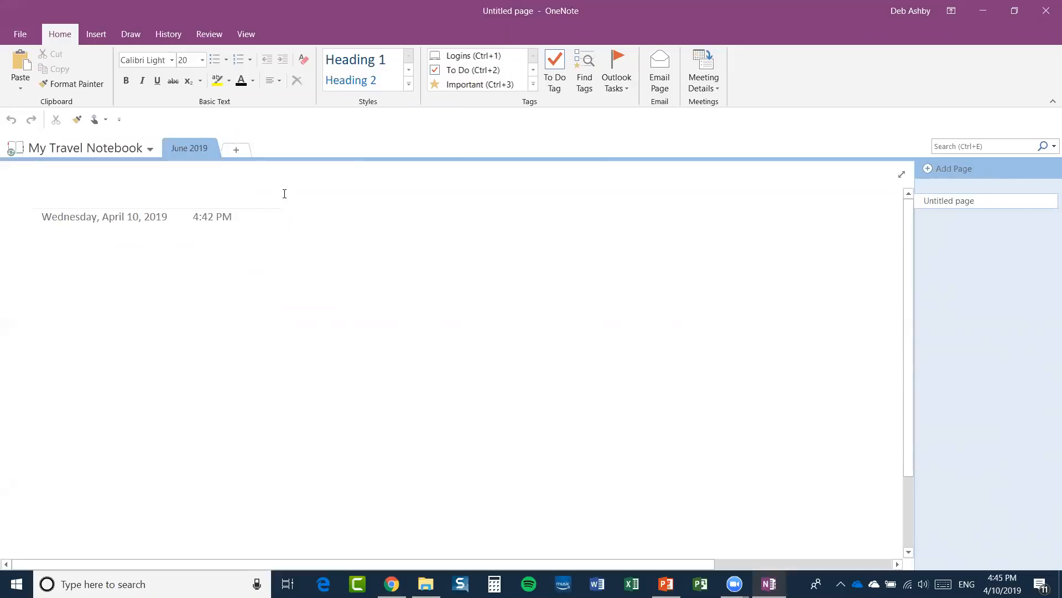
Add a 'July 2019' section, then return to June 2019.
{"action": "left_click", "coordinate": [237, 151]}
{"action": "type", "text": "July 2019"}
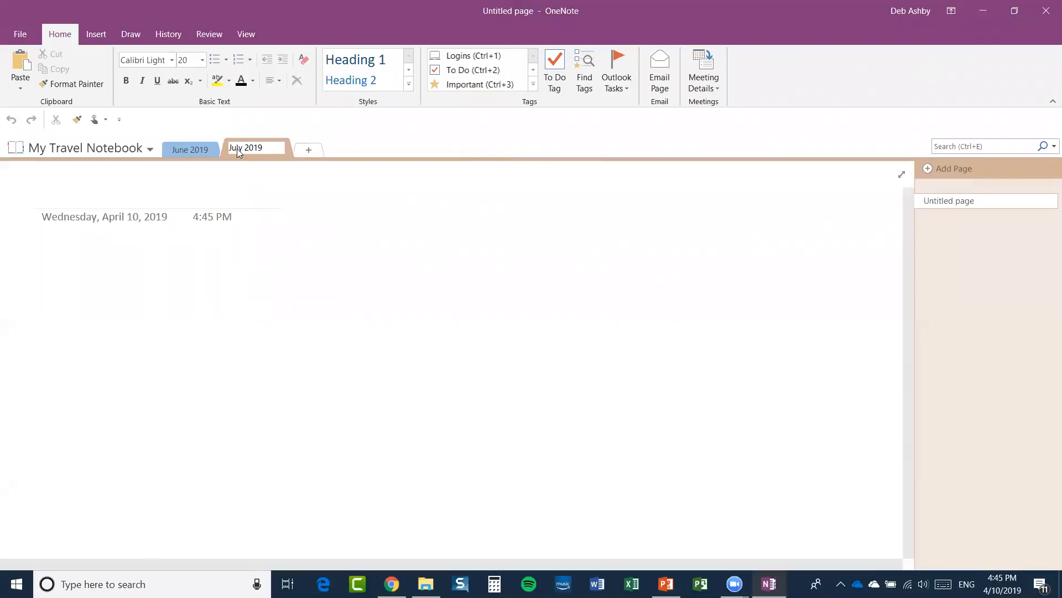
{"action": "key", "text": "Return"}
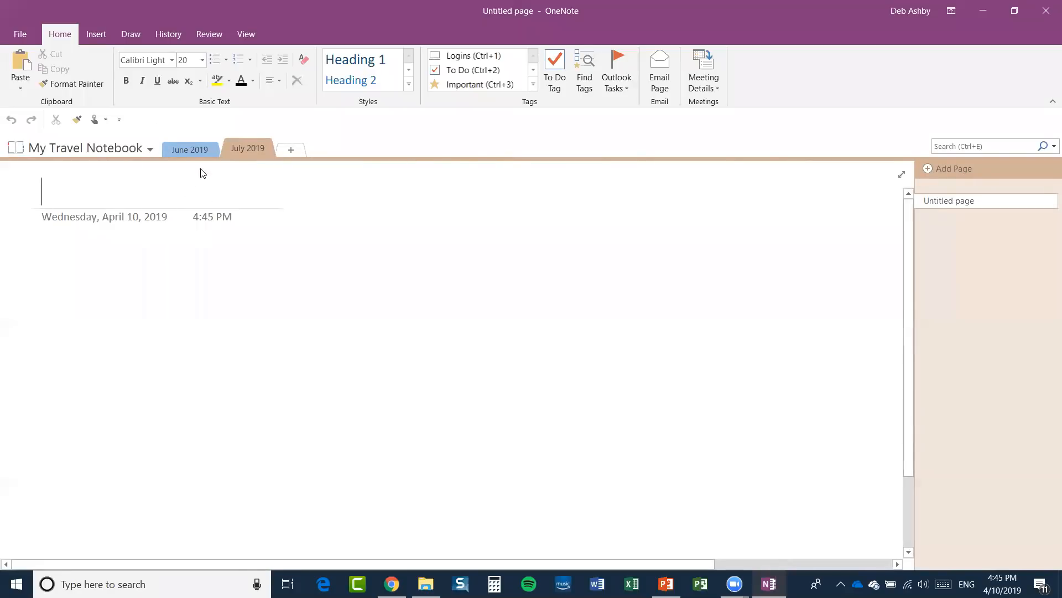
{"action": "left_click", "coordinate": [187, 150]}
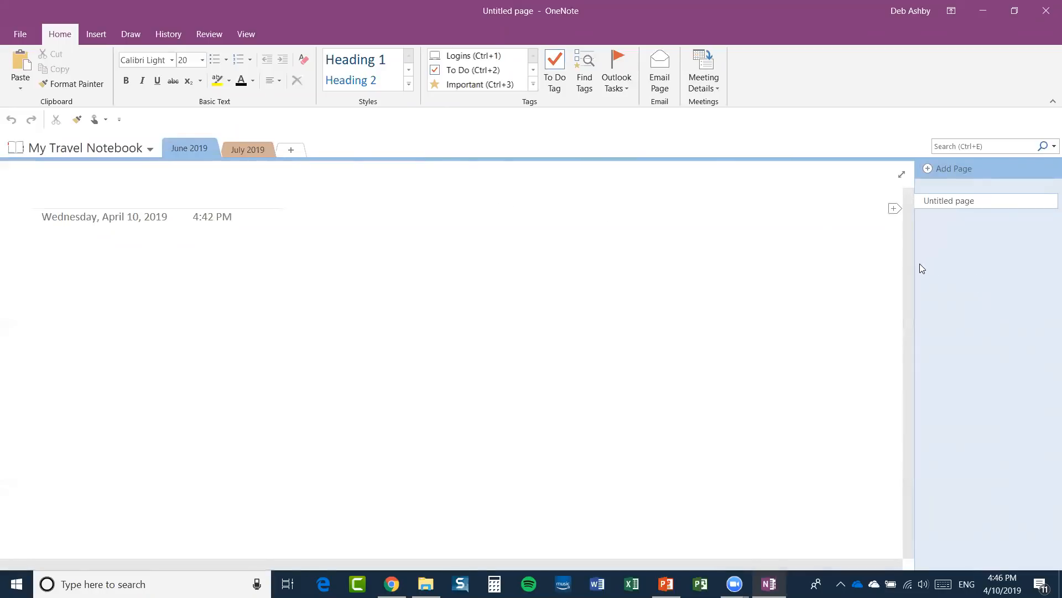
Widen the page list and title pages 'France' and 'Germany'.
{"action": "left_click_drag", "start_coordinate": [914, 265], "coordinate": [835, 266]}
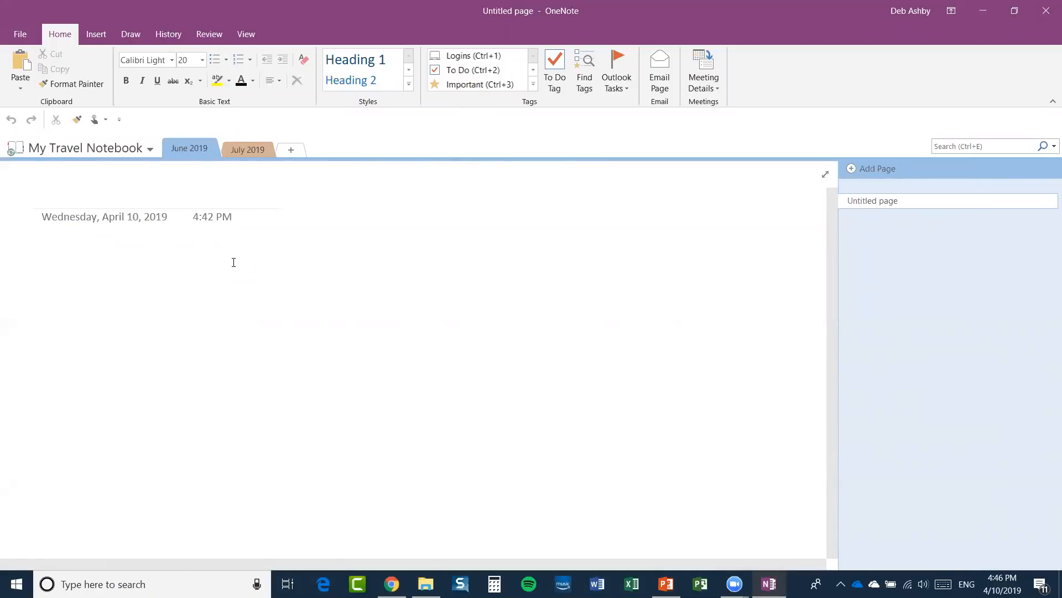
{"action": "type", "text": "France"}
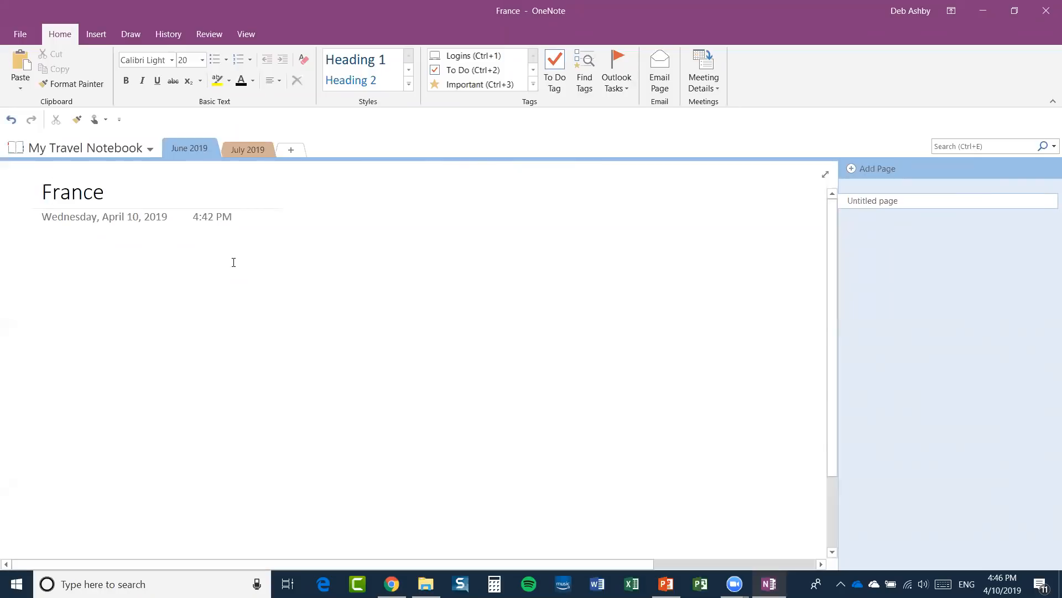
{"action": "key", "text": "Return"}
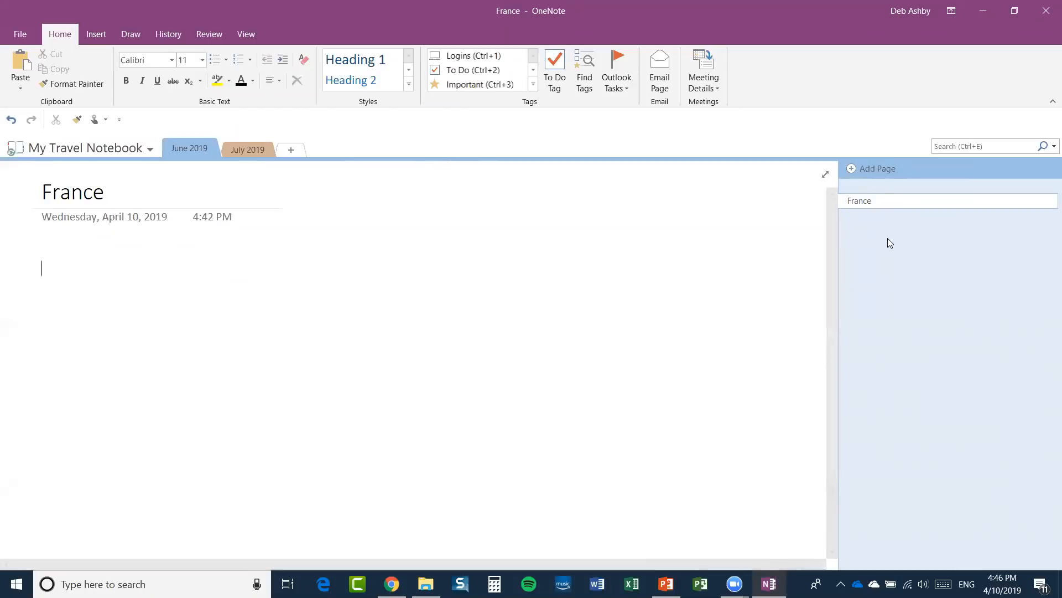
{"action": "left_click", "coordinate": [853, 172]}
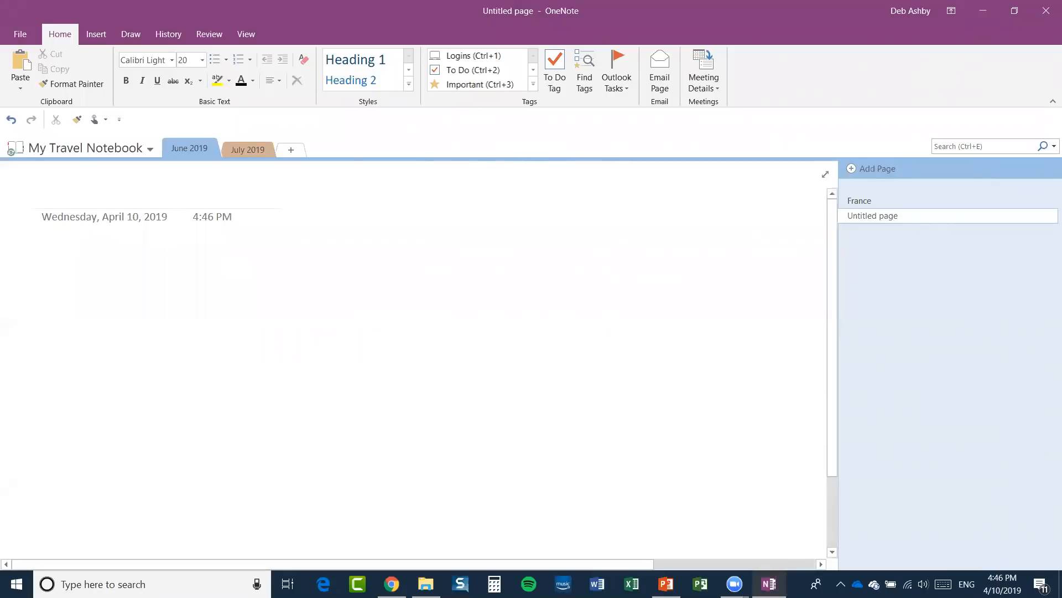
{"action": "type", "text": "Germany"}
{"action": "key", "text": "Return"}
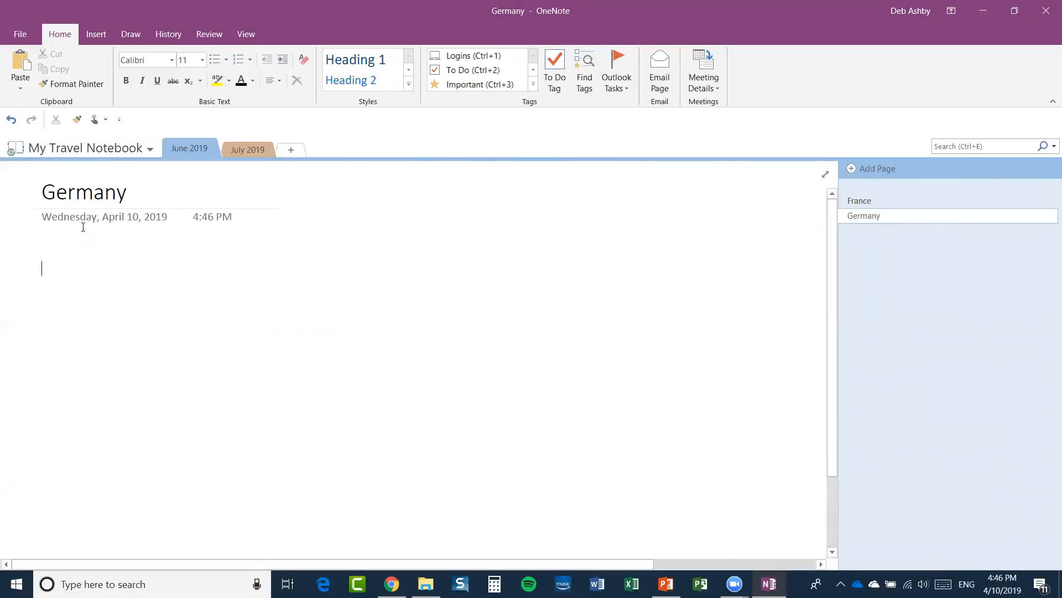
Add two more pages titled 'Spain' and 'Italy'.
{"action": "left_click", "coordinate": [850, 167]}
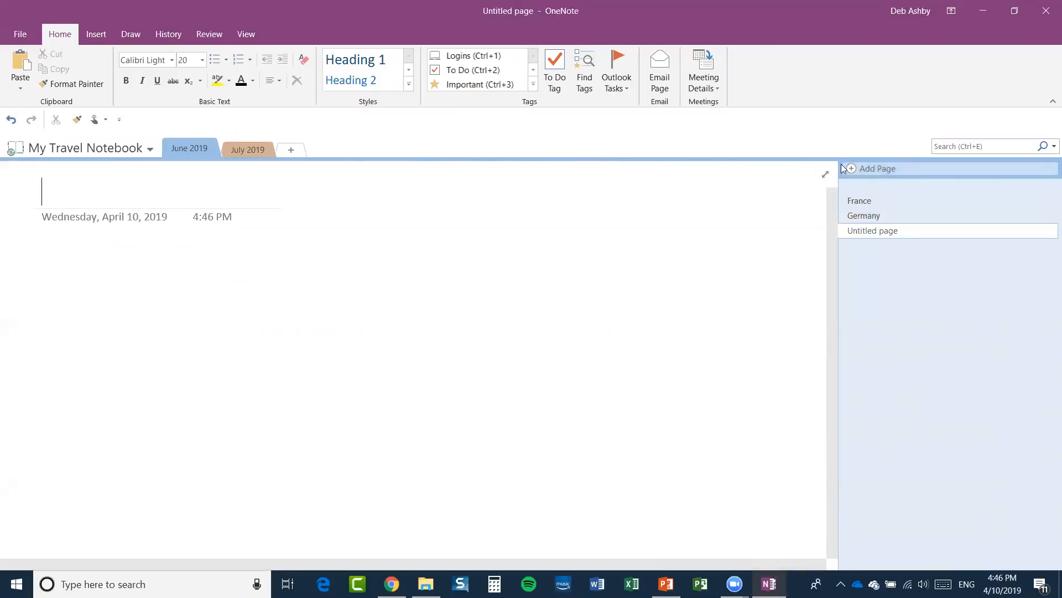
{"action": "type", "text": "Spain"}
{"action": "key", "text": "Return"}
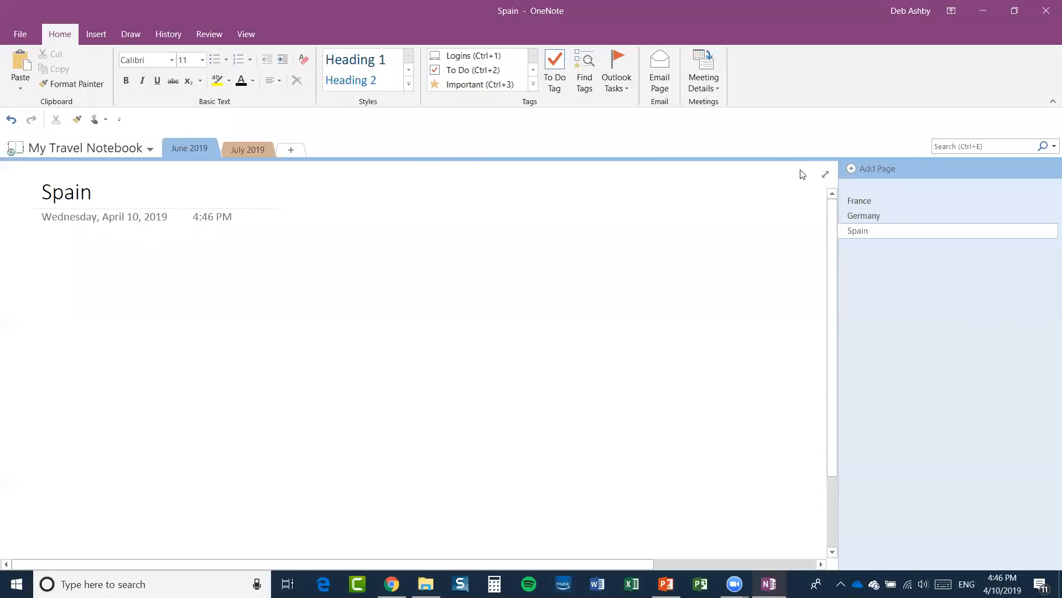
{"action": "left_click", "coordinate": [852, 168]}
{"action": "type", "text": "Italy"}
{"action": "key", "text": "Return"}
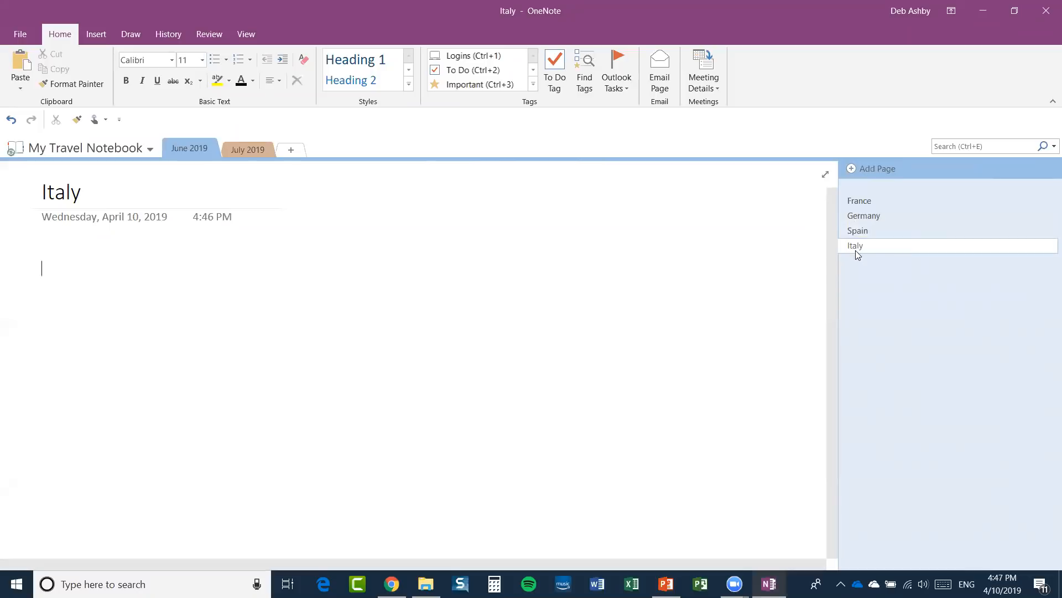
Move the Italy page directly below France, keeping it a top-level page.
{"action": "mouse_move", "coordinate": [868, 246]}
{"action": "left_mouse_down"}
{"action": "mouse_move", "coordinate": [887, 218]}
{"action": "mouse_move", "coordinate": [860, 193]}
{"action": "mouse_move", "coordinate": [861, 224]}
{"action": "mouse_move", "coordinate": [860, 210]}
{"action": "left_mouse_up"}
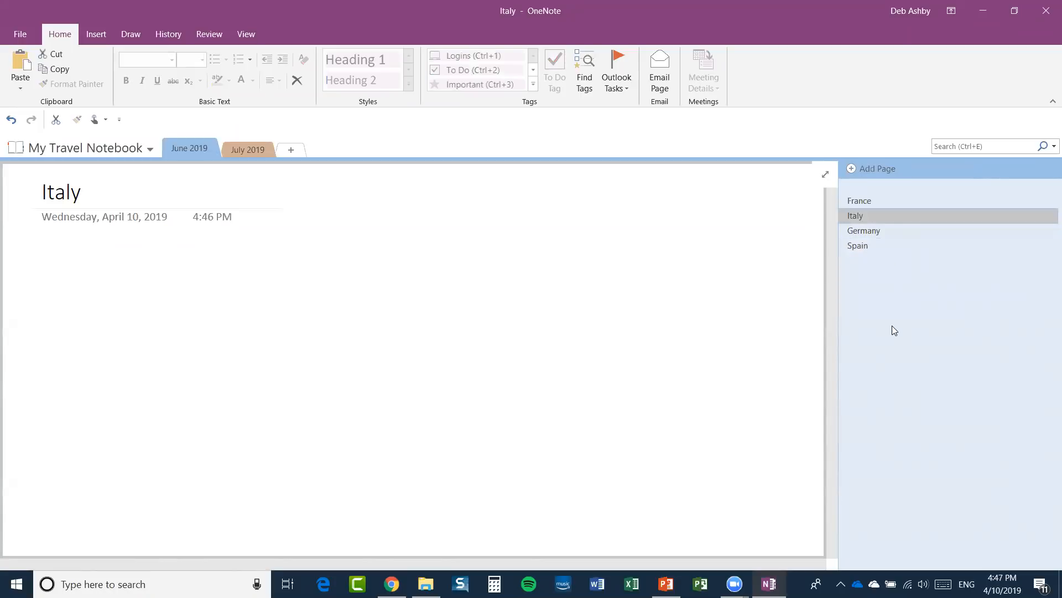
{"action": "left_click_drag", "start_coordinate": [853, 216], "coordinate": [869, 217]}
{"action": "left_click_drag", "start_coordinate": [871, 216], "coordinate": [852, 215]}
Open the France page and place the cursor in its body.
{"action": "left_click", "coordinate": [850, 202]}
{"action": "left_click", "coordinate": [59, 262]}
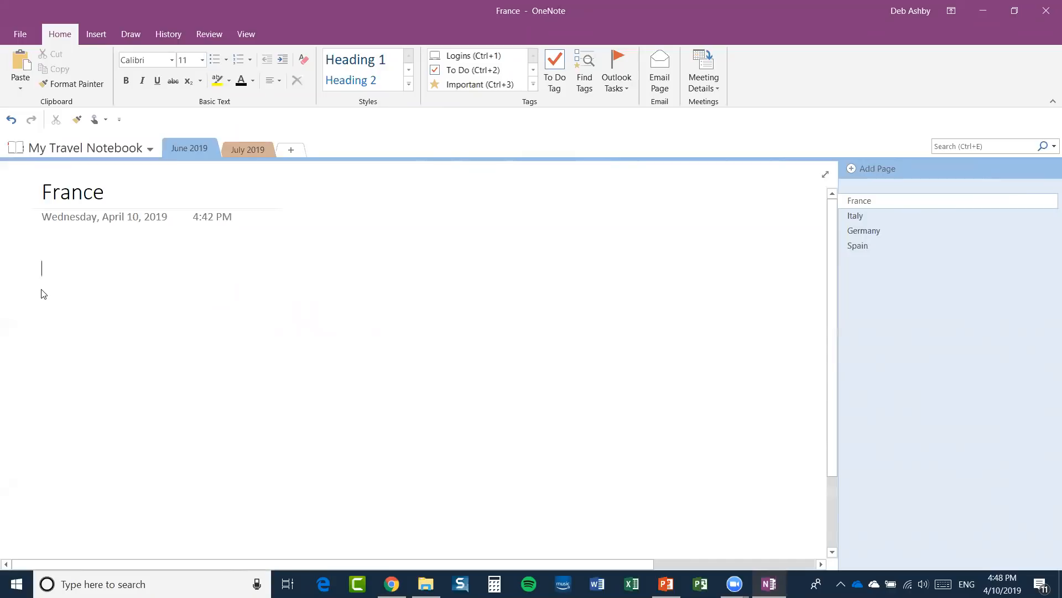
Write '09:25 - Gare Du Nord station' in a note and shift it left.
{"action": "left_click", "coordinate": [508, 259]}
{"action": "type", "text": "dfgfd"}
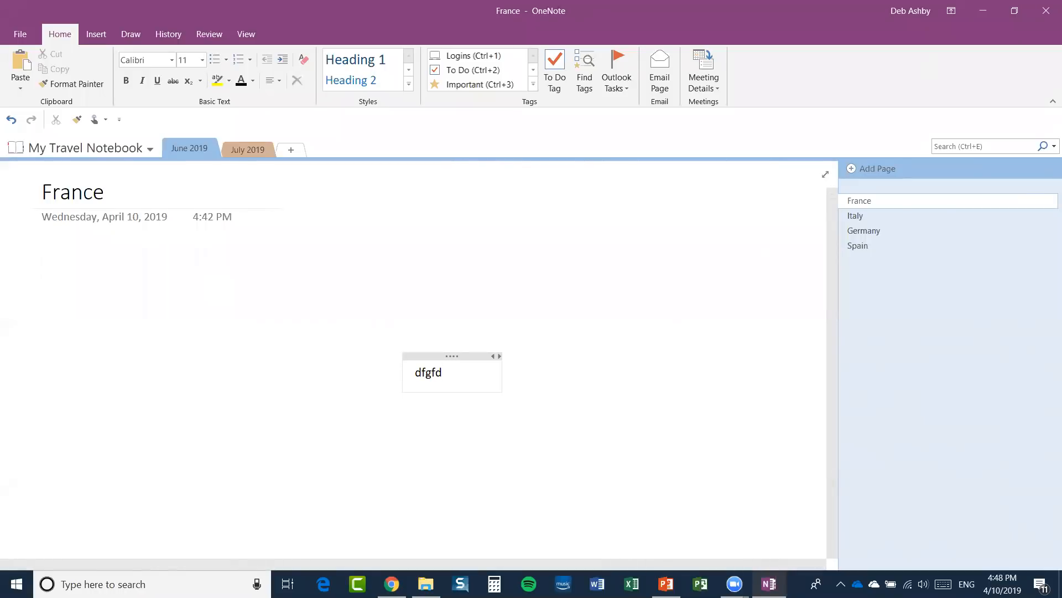
{"action": "key", "text": "BackSpace"}
{"action": "key", "text": "BackSpace"}
{"action": "key", "text": "BackSpace"}
{"action": "key", "text": "BackSpace"}
{"action": "key", "text": "BackSpace"}
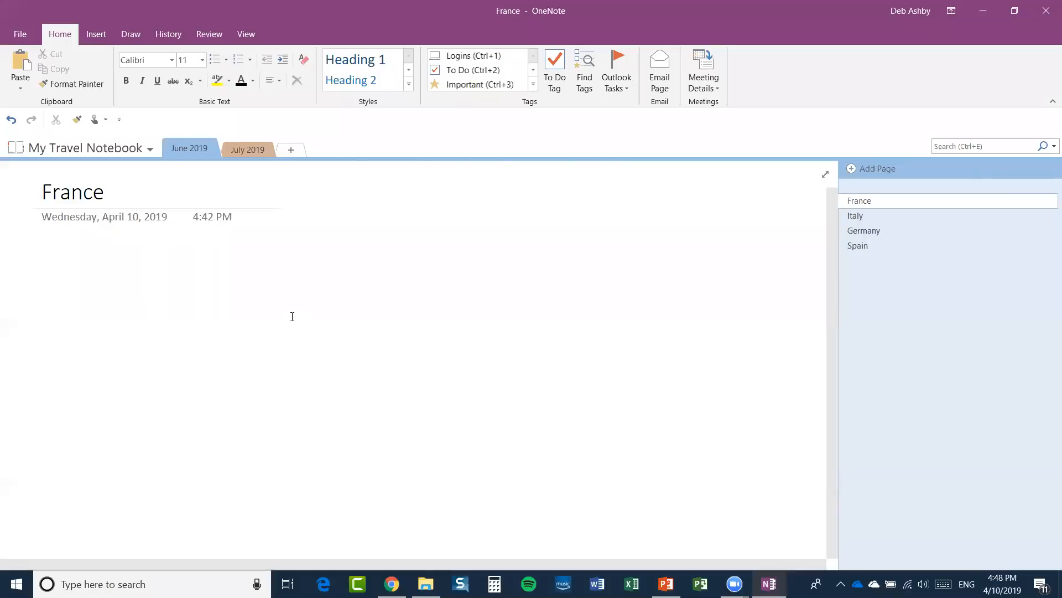
{"action": "type", "text": "09"}
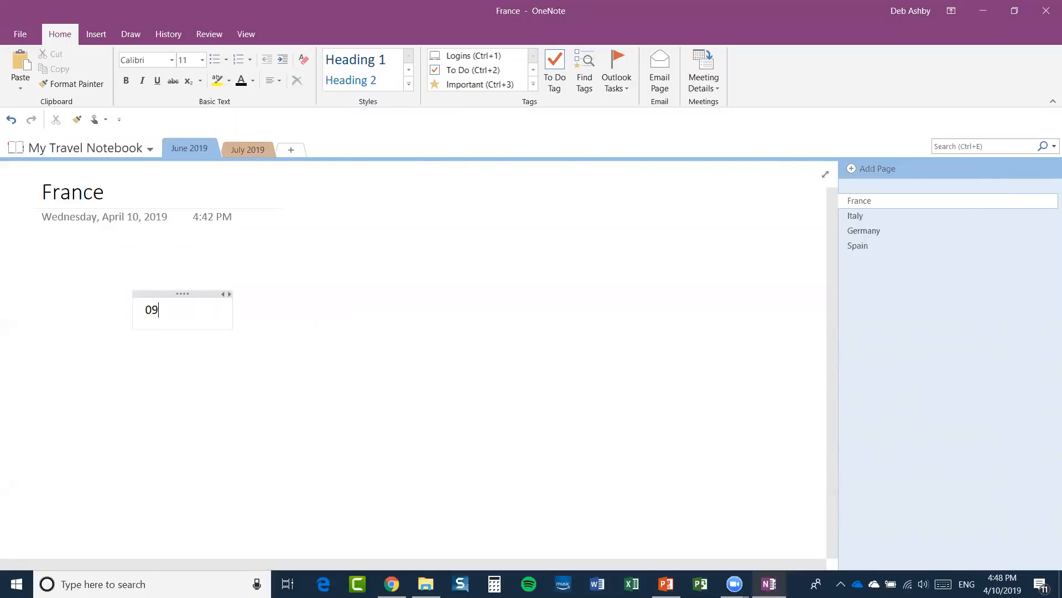
{"action": "type", "text": ":25 - Gare"}
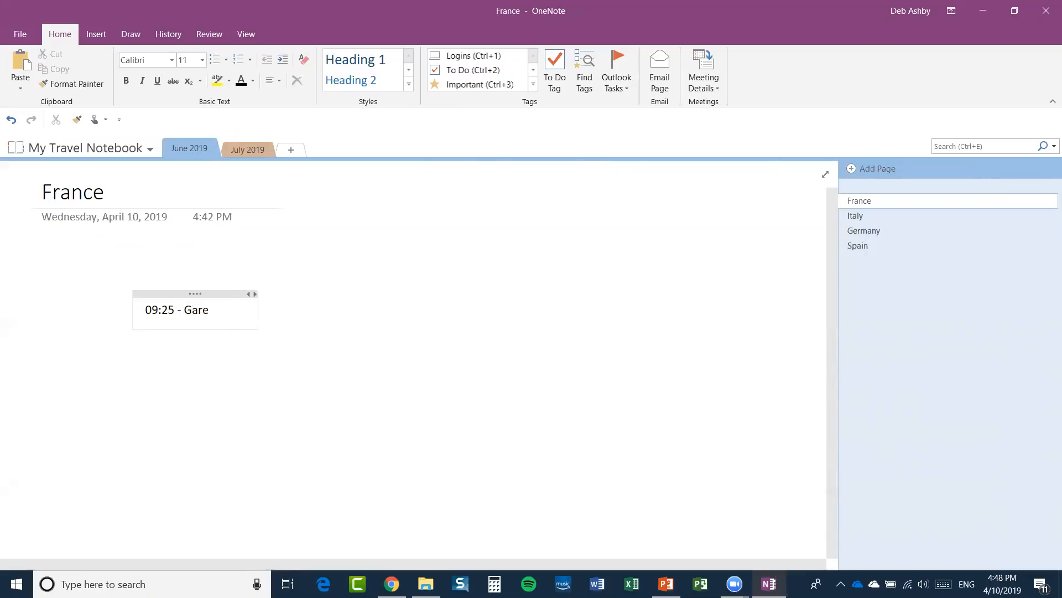
{"action": "type", "text": " Du N"}
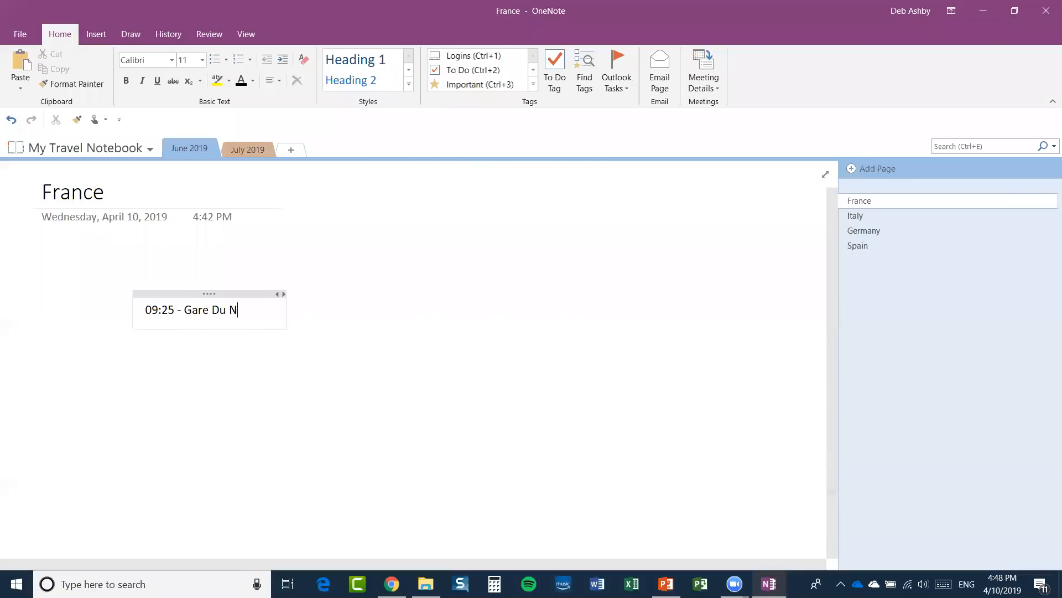
{"action": "type", "text": "ord station"}
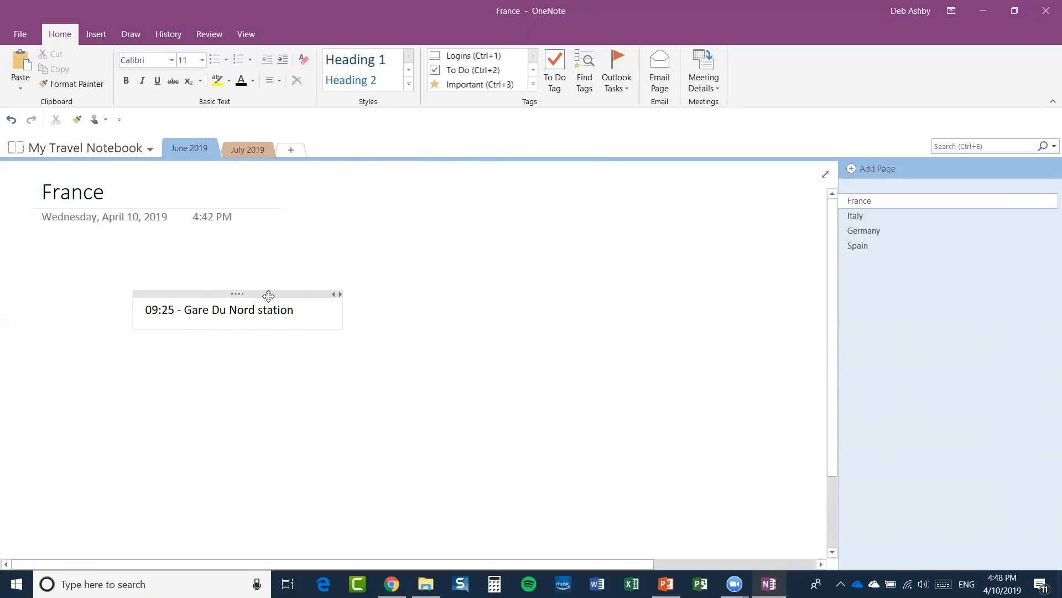
{"action": "mouse_move", "coordinate": [256, 293]}
{"action": "left_mouse_down"}
{"action": "mouse_move", "coordinate": [373, 309]}
{"action": "mouse_move", "coordinate": [266, 360]}
{"action": "mouse_move", "coordinate": [465, 244]}
{"action": "mouse_move", "coordinate": [536, 277]}
{"action": "mouse_move", "coordinate": [549, 271]}
{"action": "mouse_move", "coordinate": [275, 318]}
{"action": "mouse_move", "coordinate": [242, 292]}
{"action": "mouse_move", "coordinate": [248, 284]}
{"action": "left_mouse_up"}
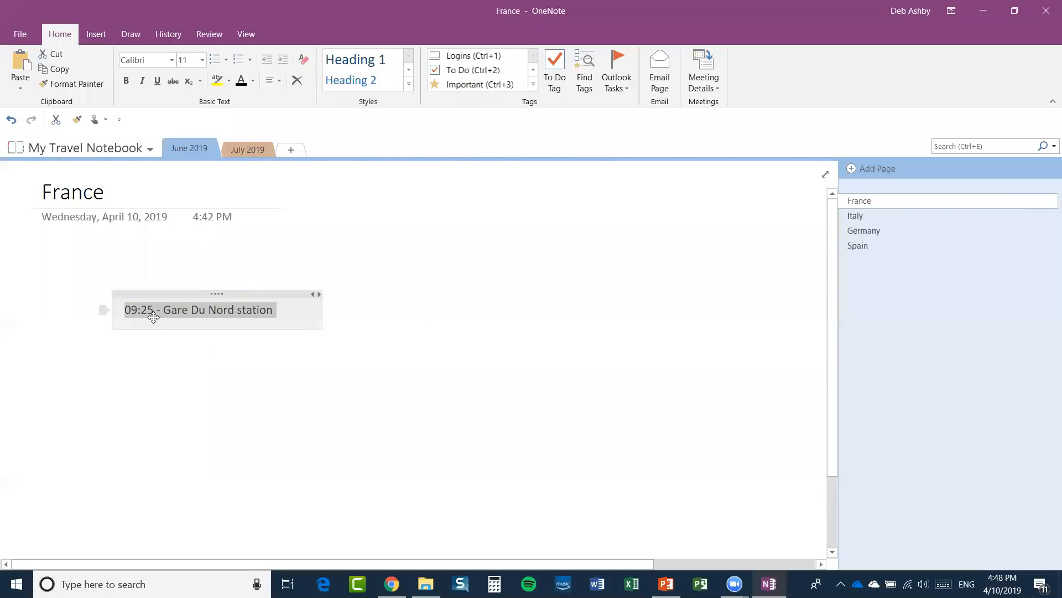
Make the Gare Du Nord line 12 pt and move its note up beneath the date.
{"action": "left_click", "coordinate": [184, 365]}
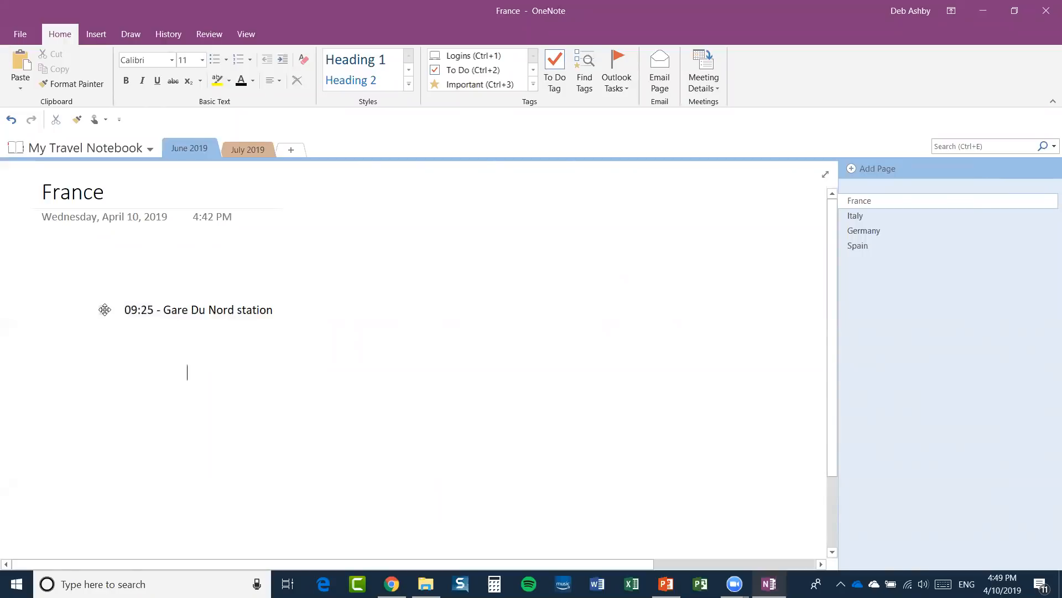
{"action": "left_click", "coordinate": [102, 308]}
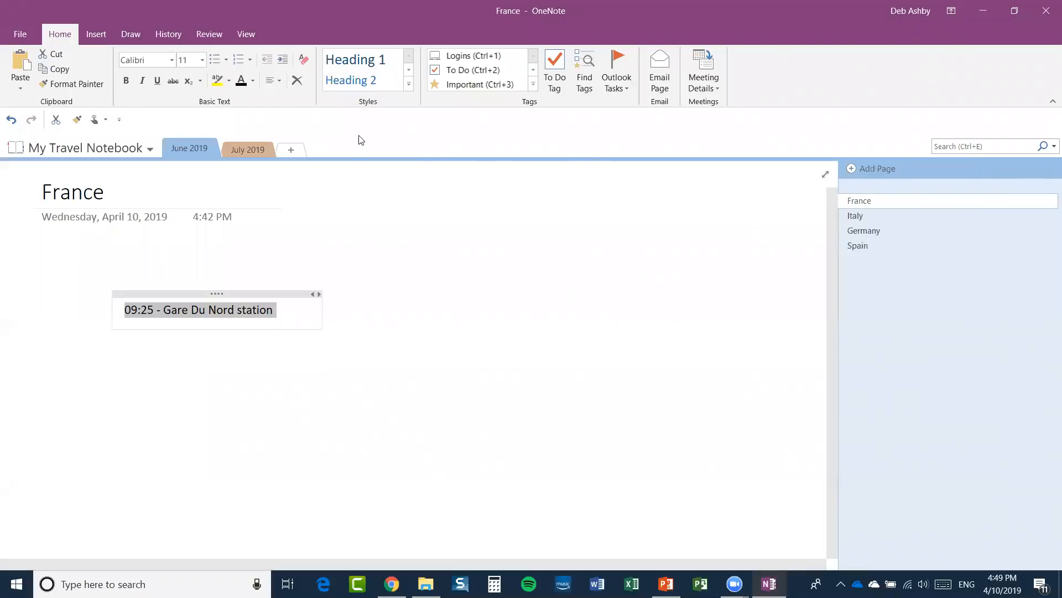
{"action": "left_click", "coordinate": [203, 61]}
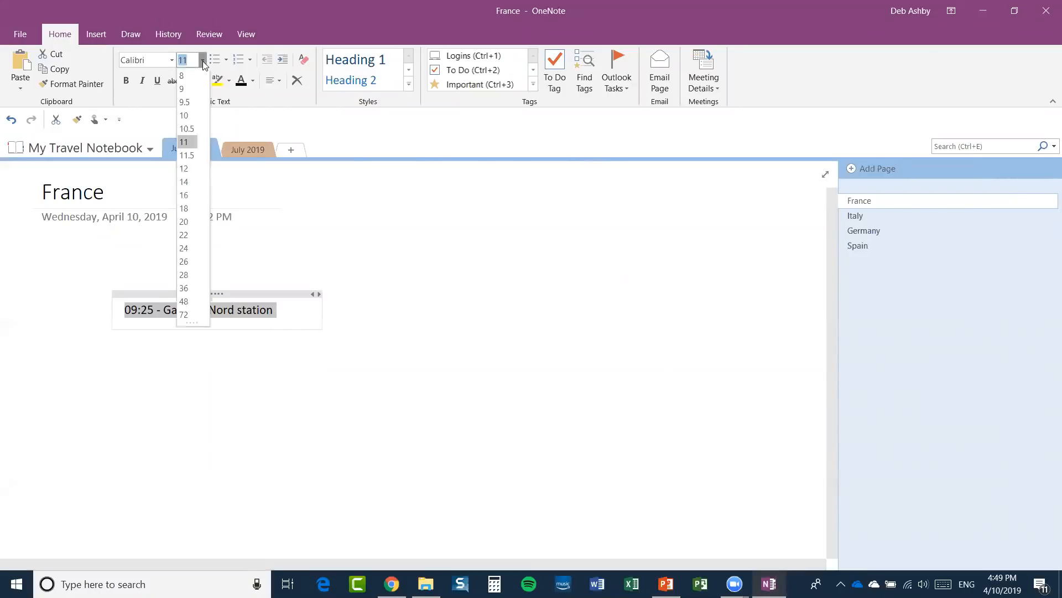
{"action": "left_click", "coordinate": [185, 168]}
{"action": "left_click", "coordinate": [126, 81]}
{"action": "left_click", "coordinate": [127, 81]}
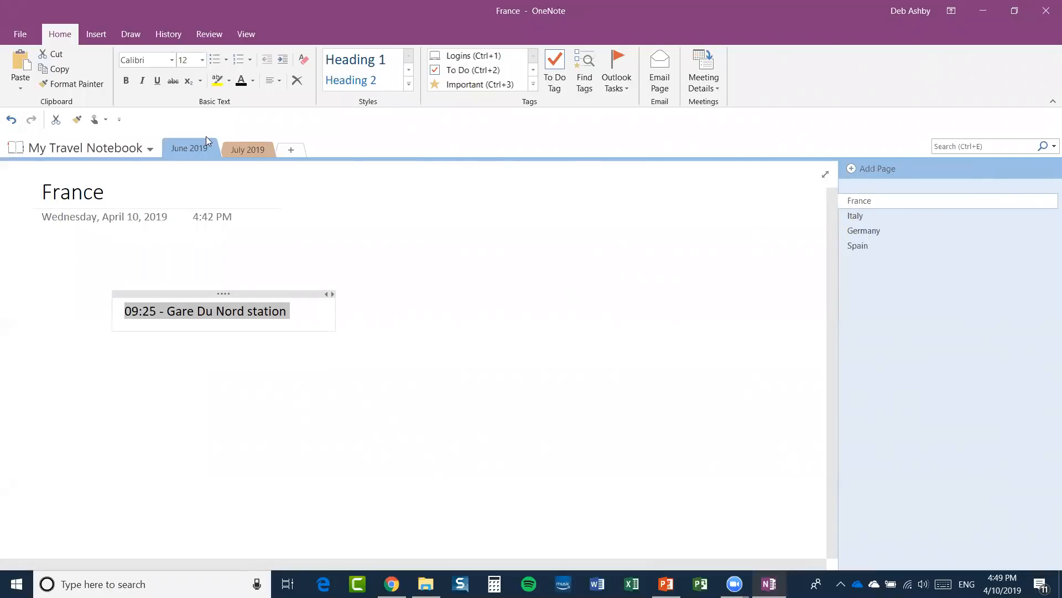
{"action": "left_click_drag", "start_coordinate": [257, 293], "coordinate": [178, 247]}
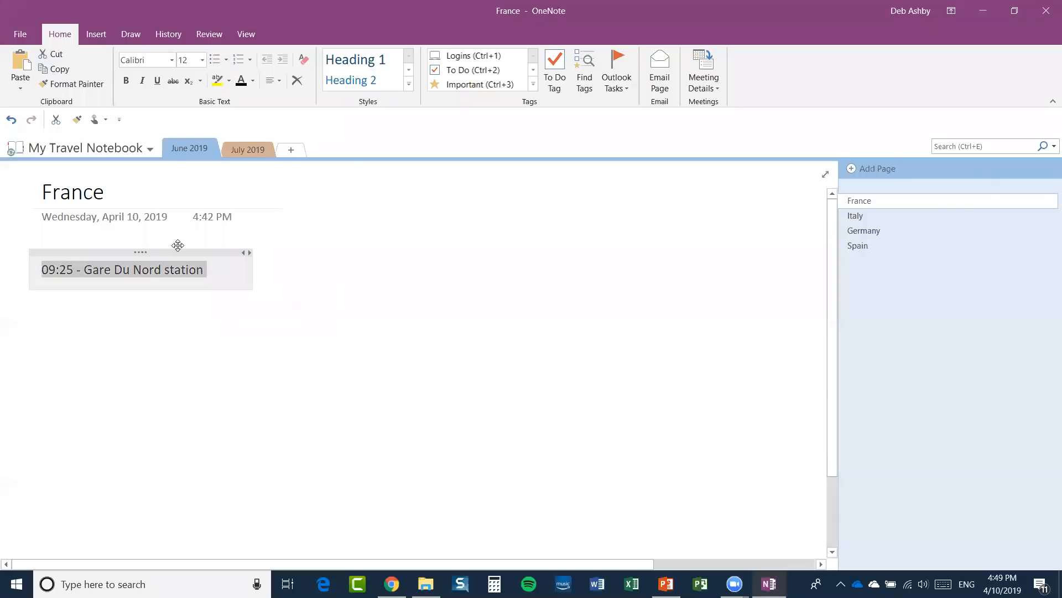
Add '10:30 - Arrive Hotel Du Louvre' below the Gare Du Nord line, fixing the stray 0 typo.
{"action": "left_click", "coordinate": [205, 270]}
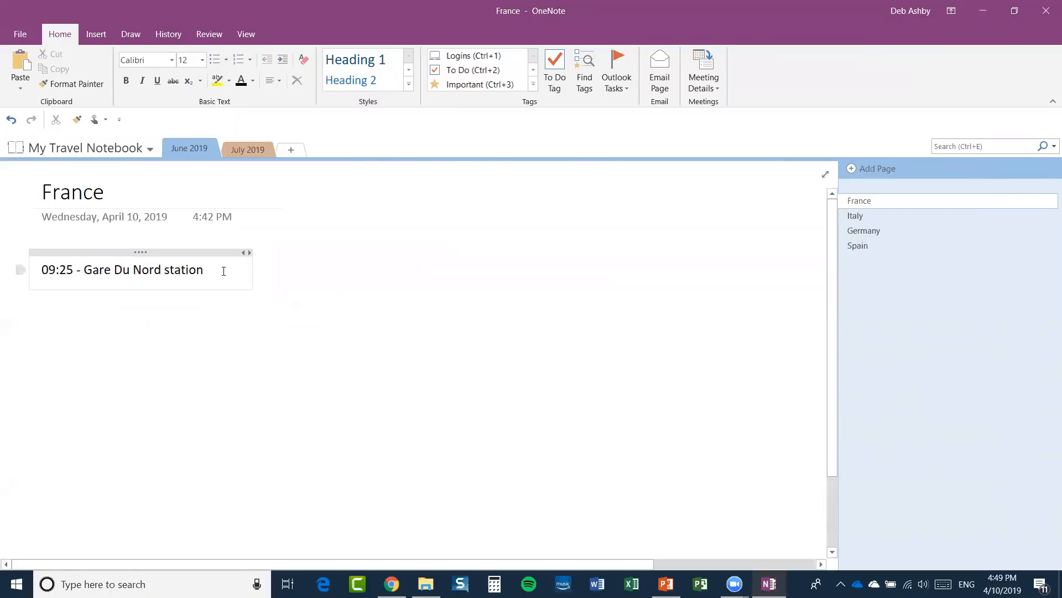
{"action": "key", "text": "Return"}
{"action": "type", "text": "10:30 0 Arrive Hotel Du"}
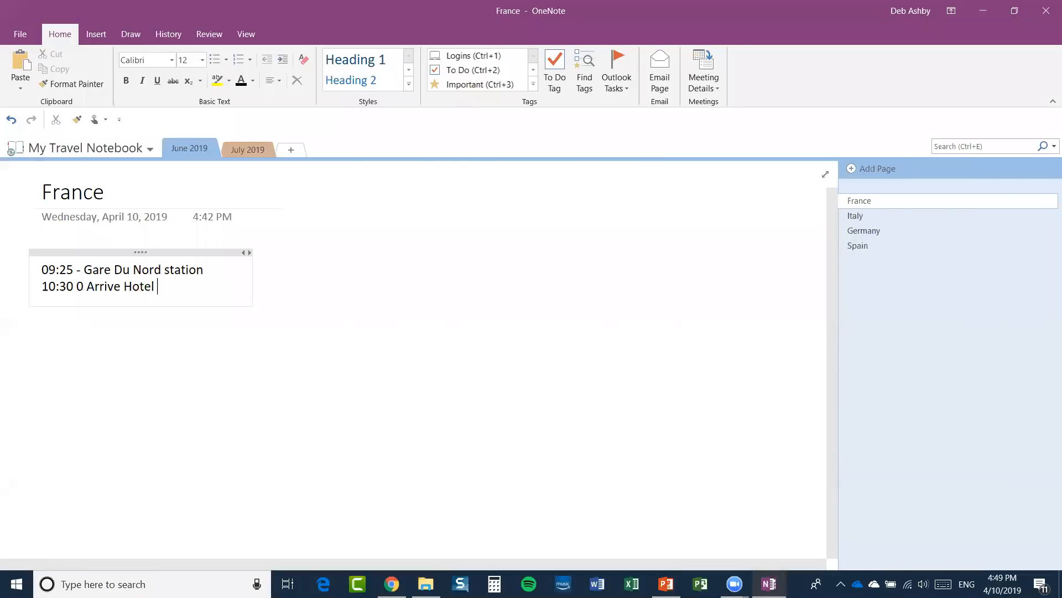
{"action": "type", "text": " Louvre"}
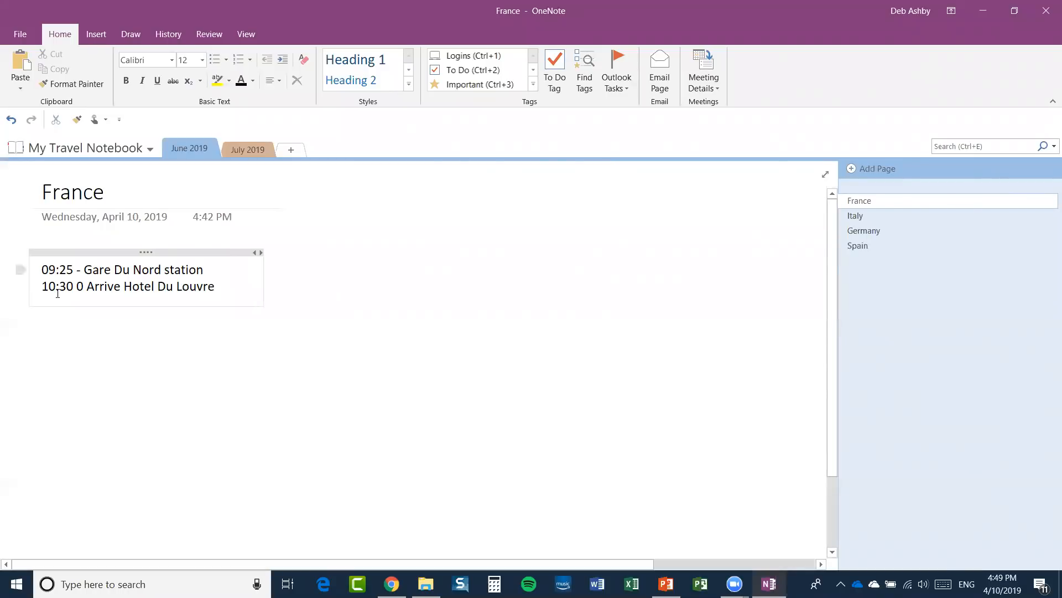
{"action": "left_click", "coordinate": [88, 286]}
{"action": "key", "text": "BackSpace"}
{"action": "key", "text": "BackSpace"}
{"action": "type", "text": "-"}
Widen the itinerary note and reposition it slightly higher on the France page.
{"action": "left_click", "coordinate": [399, 296]}
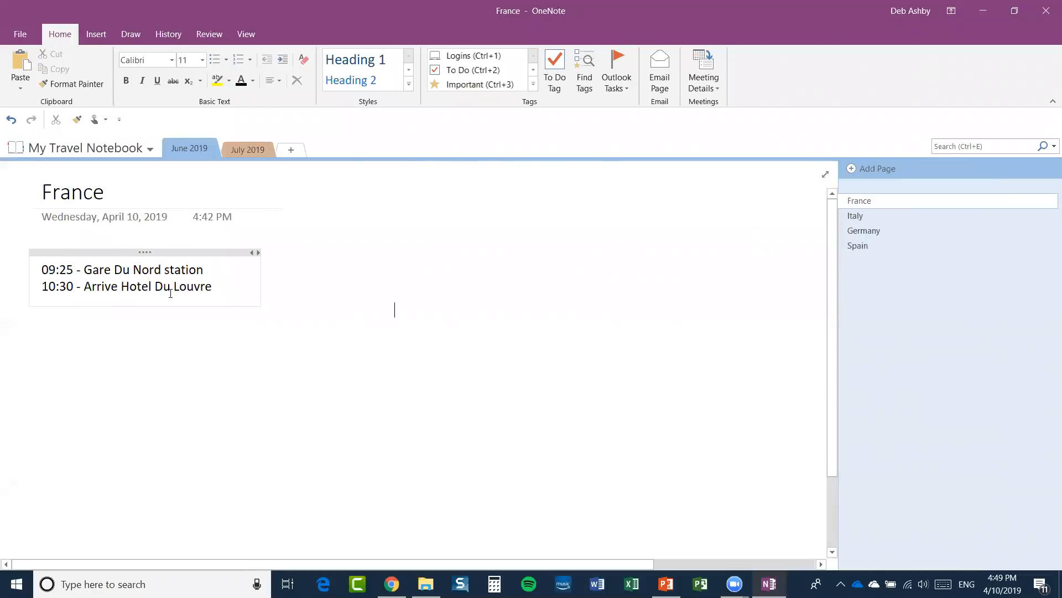
{"action": "left_click_drag", "start_coordinate": [261, 281], "coordinate": [233, 277]}
{"action": "left_click", "coordinate": [384, 340]}
{"action": "left_click", "coordinate": [375, 339]}
{"action": "left_click_drag", "start_coordinate": [150, 251], "coordinate": [147, 241]}
{"action": "left_click", "coordinate": [332, 270]}
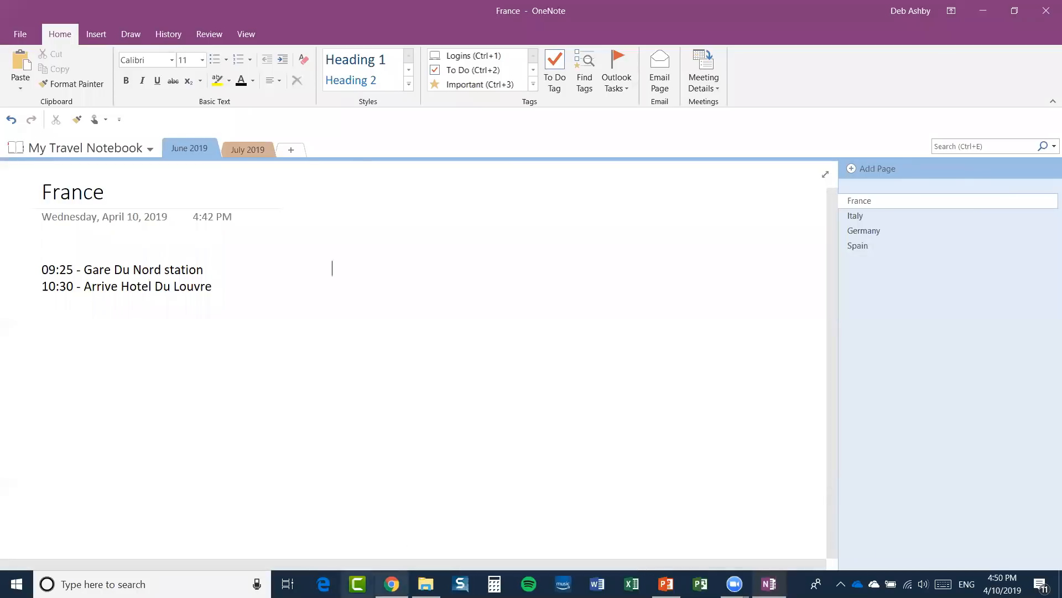
{"action": "left_click", "coordinate": [392, 584]}
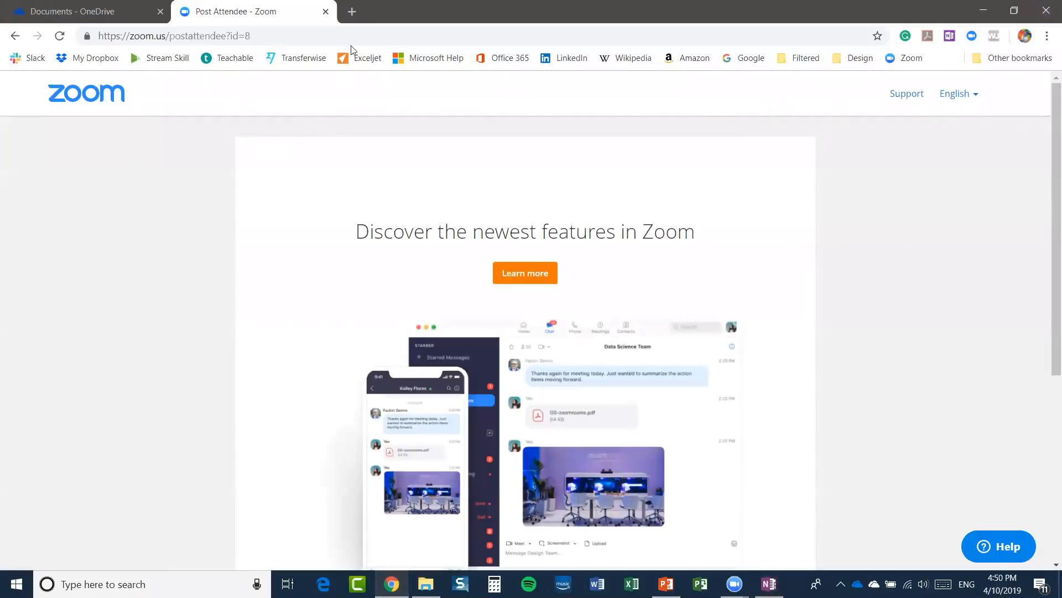
In a new browser tab, open Google Maps and look up Hotel Du Louvre.
{"action": "left_click", "coordinate": [352, 11]}
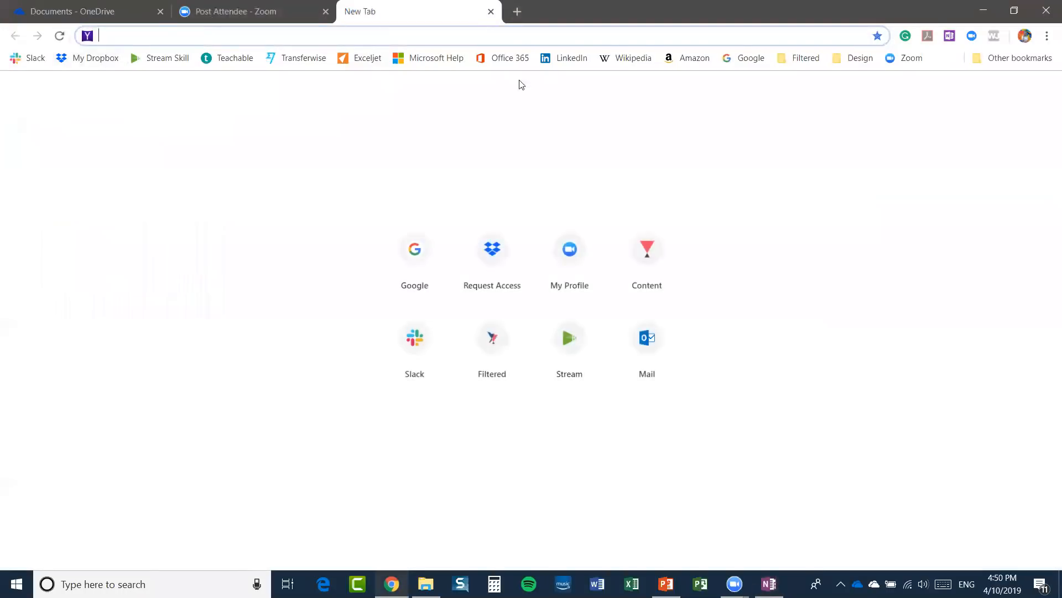
{"action": "left_click", "coordinate": [754, 58]}
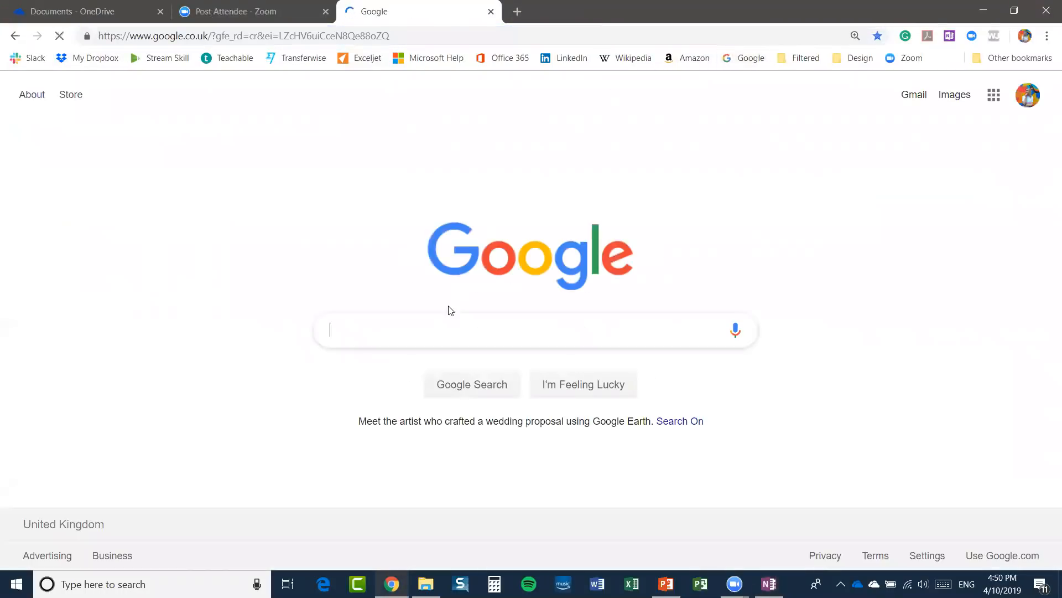
{"action": "type", "text": "google maps"}
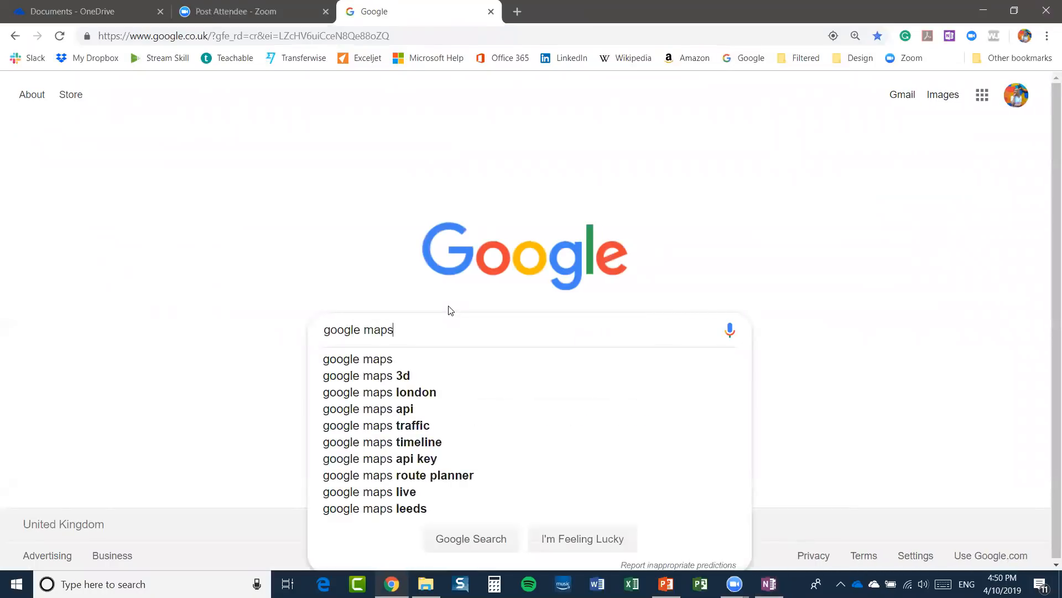
{"action": "key", "text": "Return"}
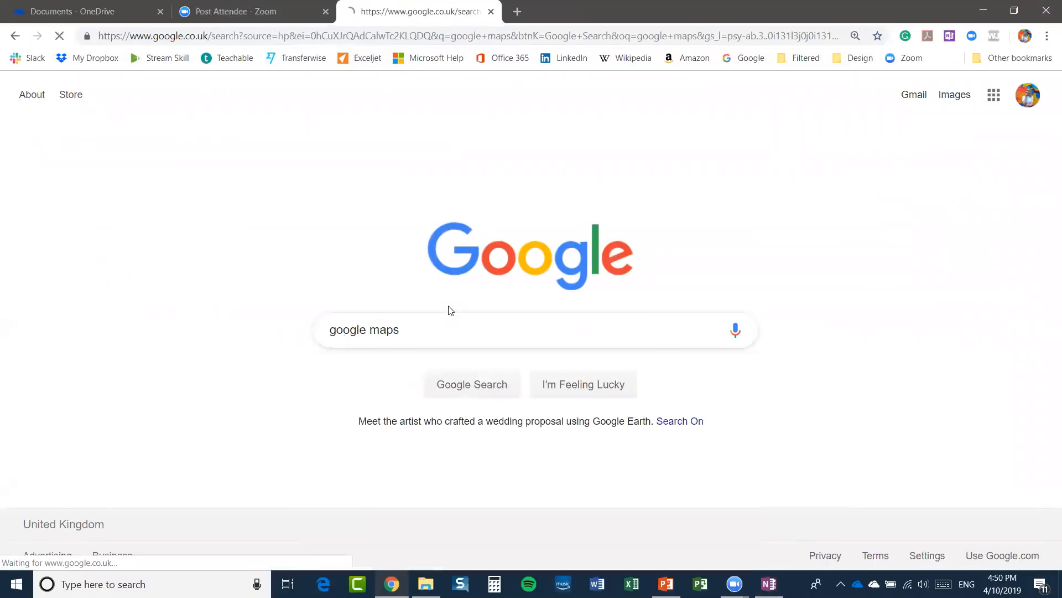
{"action": "left_click", "coordinate": [160, 212]}
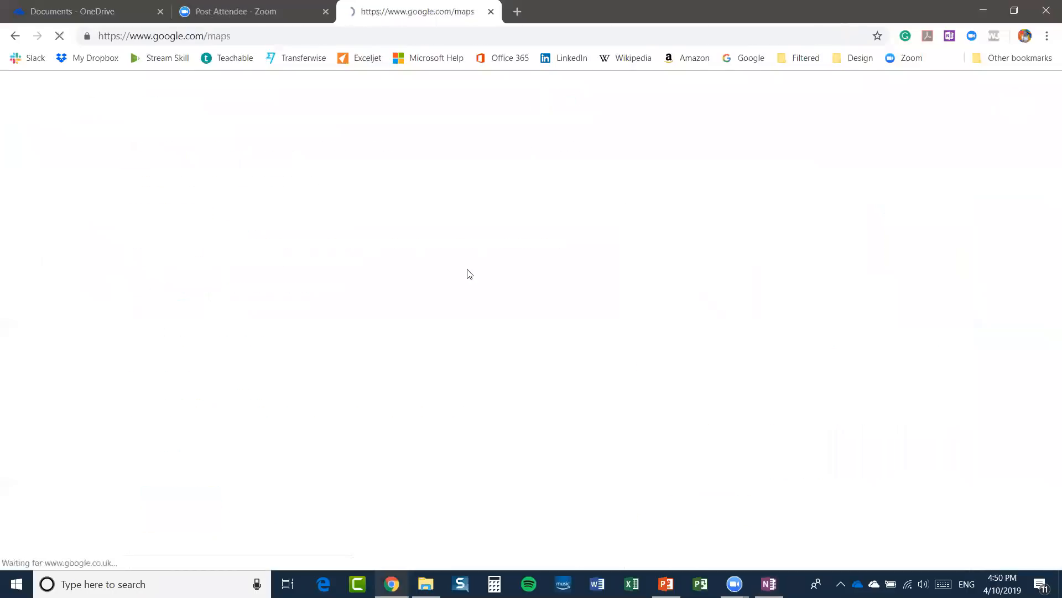
{"action": "type", "text": "hotel du"}
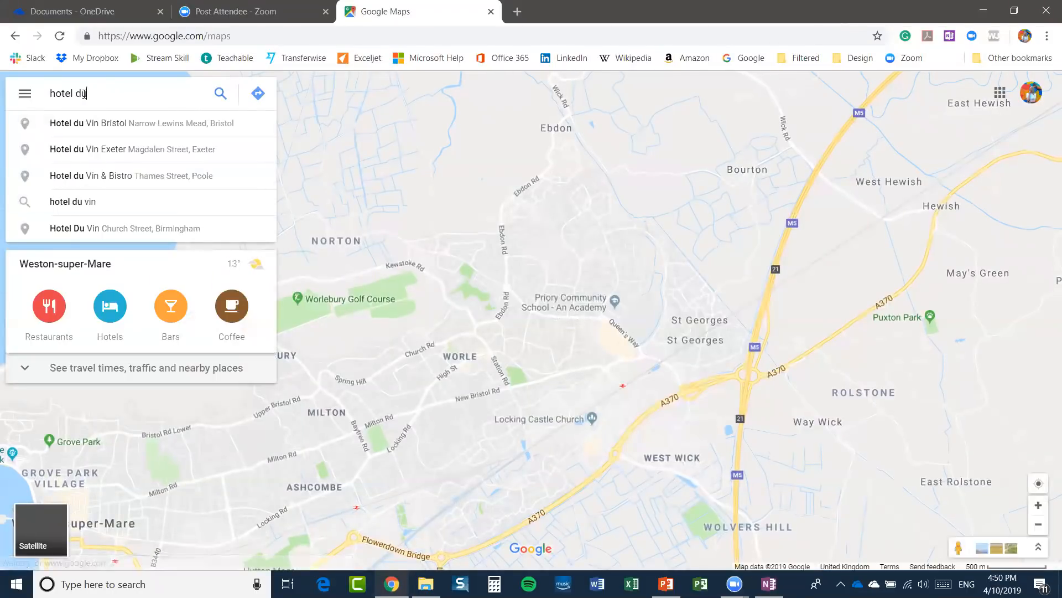
{"action": "type", "text": " lo"}
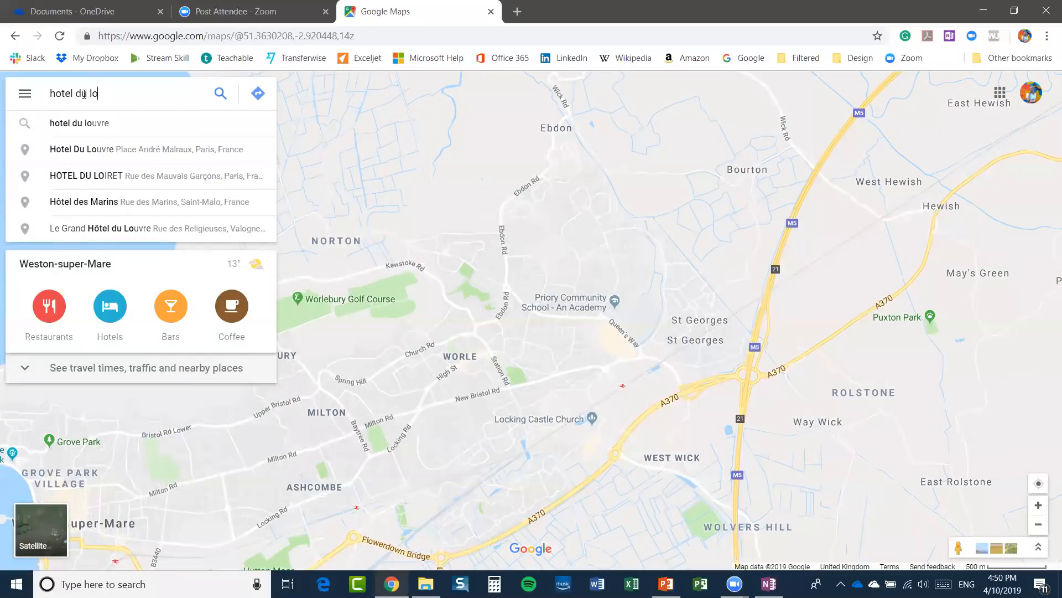
{"action": "left_click", "coordinate": [88, 124]}
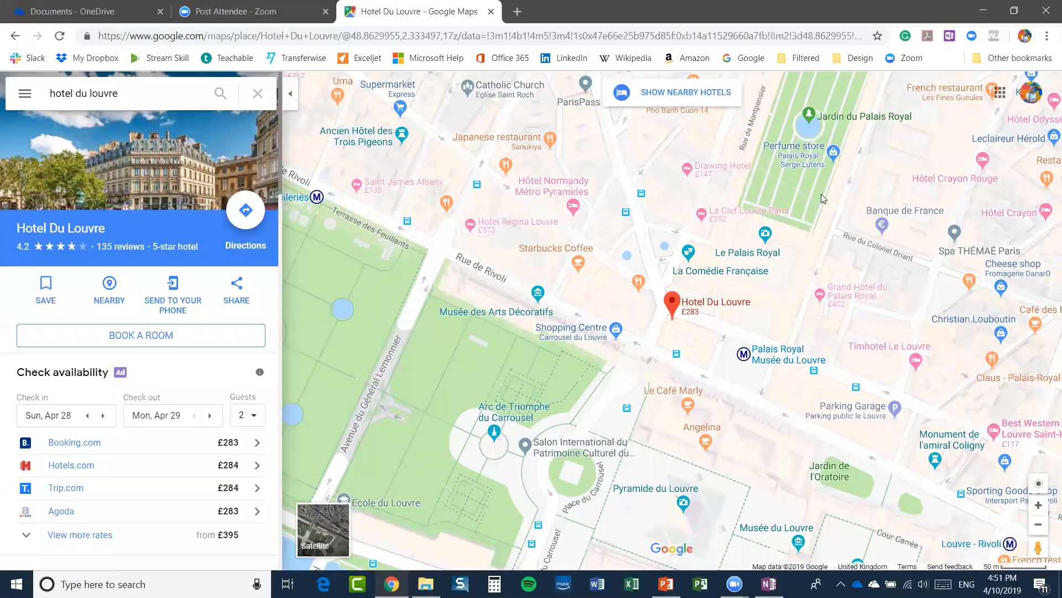
Use the Web Clipper's Region mode to capture the map area around the Hotel Du Louvre pin.
{"action": "left_click", "coordinate": [949, 37]}
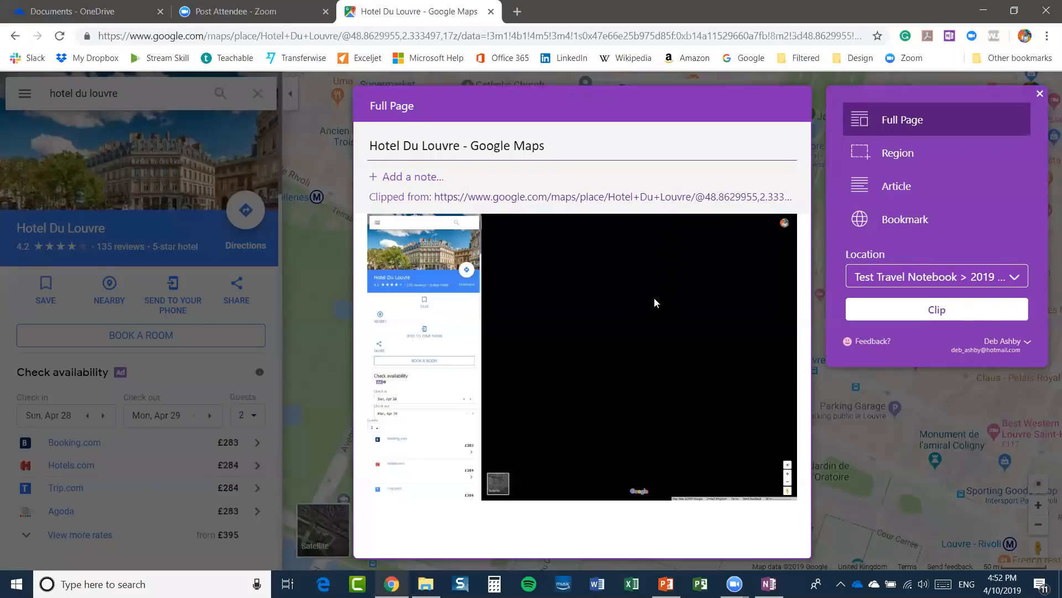
{"action": "left_click", "coordinate": [898, 155]}
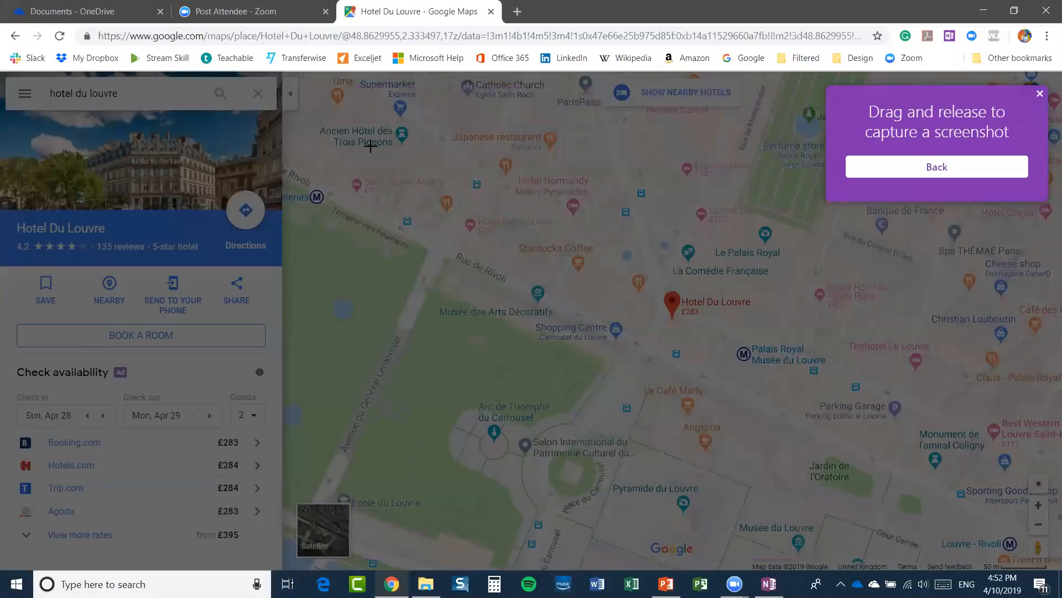
{"action": "left_click_drag", "start_coordinate": [366, 139], "coordinate": [958, 486]}
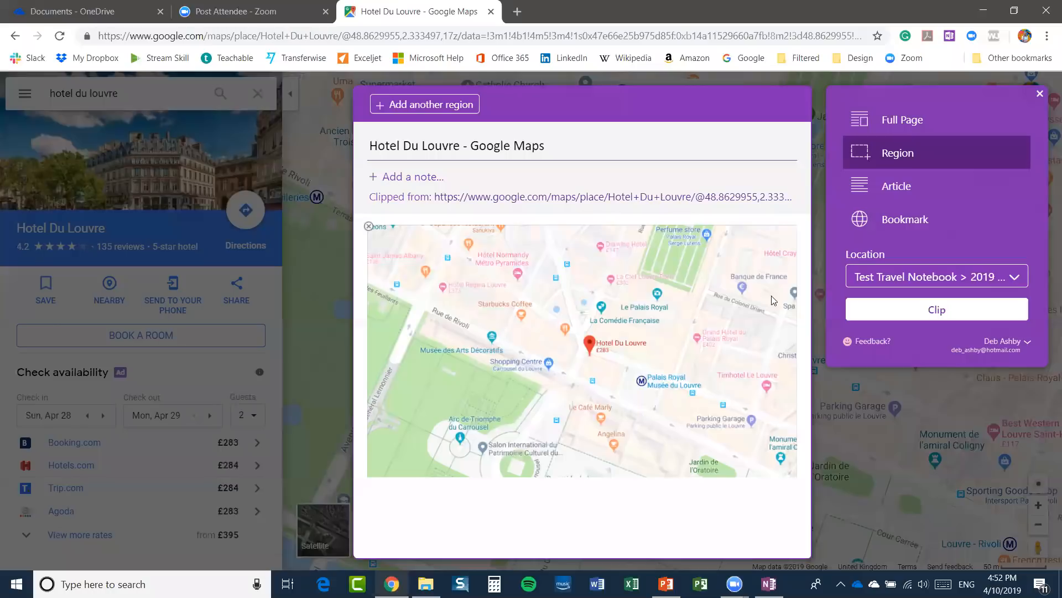
Set the clip location to My Travel Notebook > June 2019 and save the map clip.
{"action": "left_click", "coordinate": [1014, 280]}
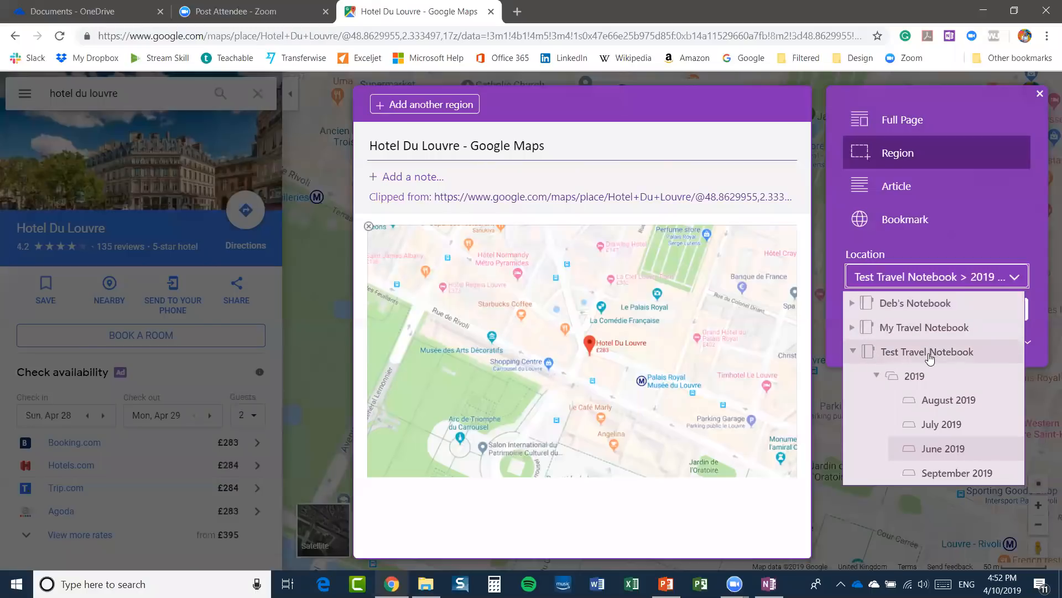
{"action": "left_click", "coordinate": [853, 353]}
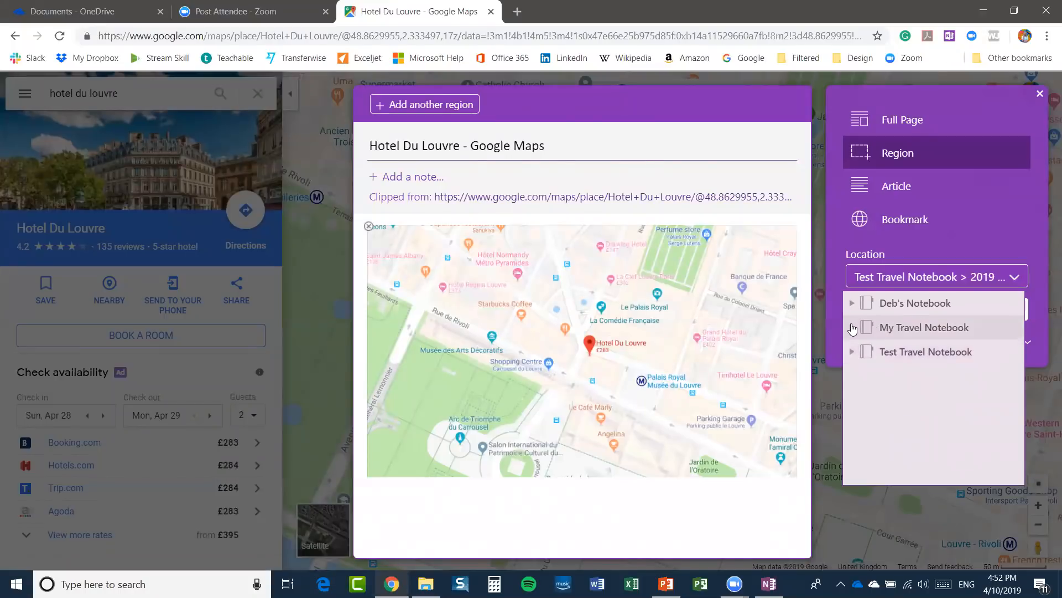
{"action": "left_click", "coordinate": [852, 327]}
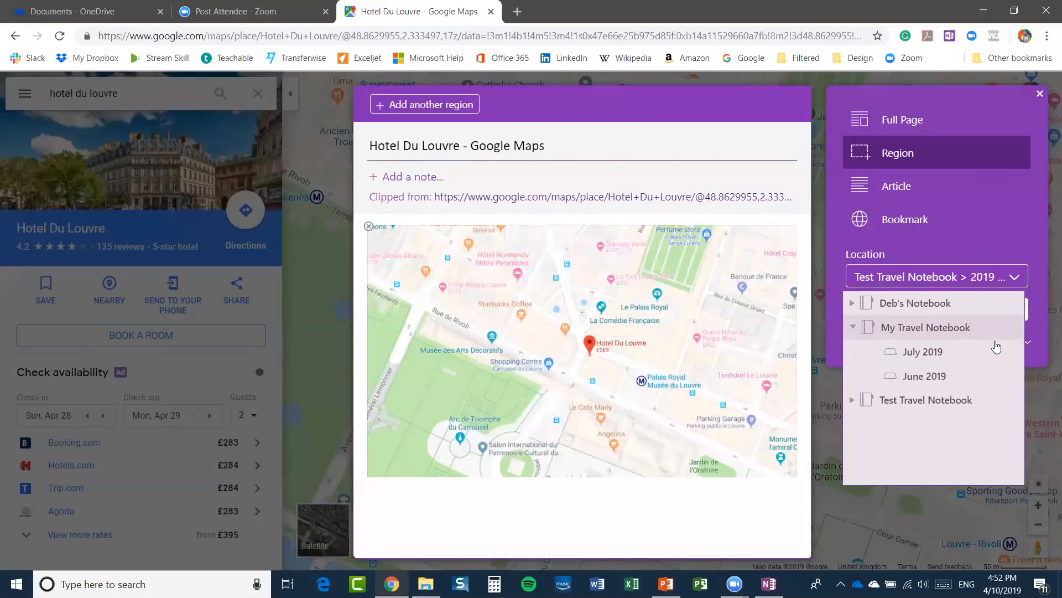
{"action": "left_click", "coordinate": [937, 376]}
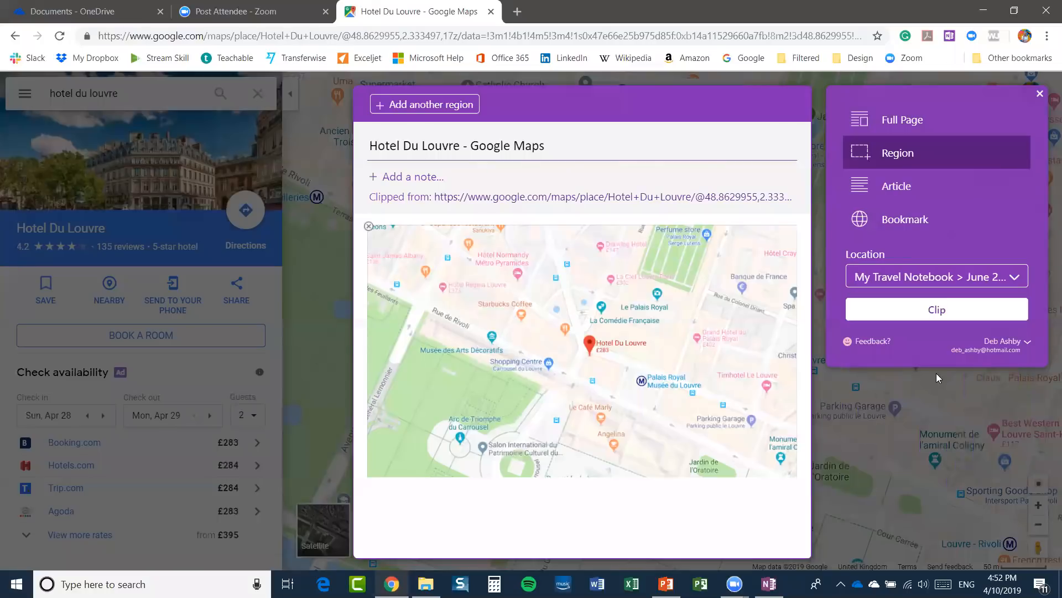
{"action": "left_click", "coordinate": [936, 310]}
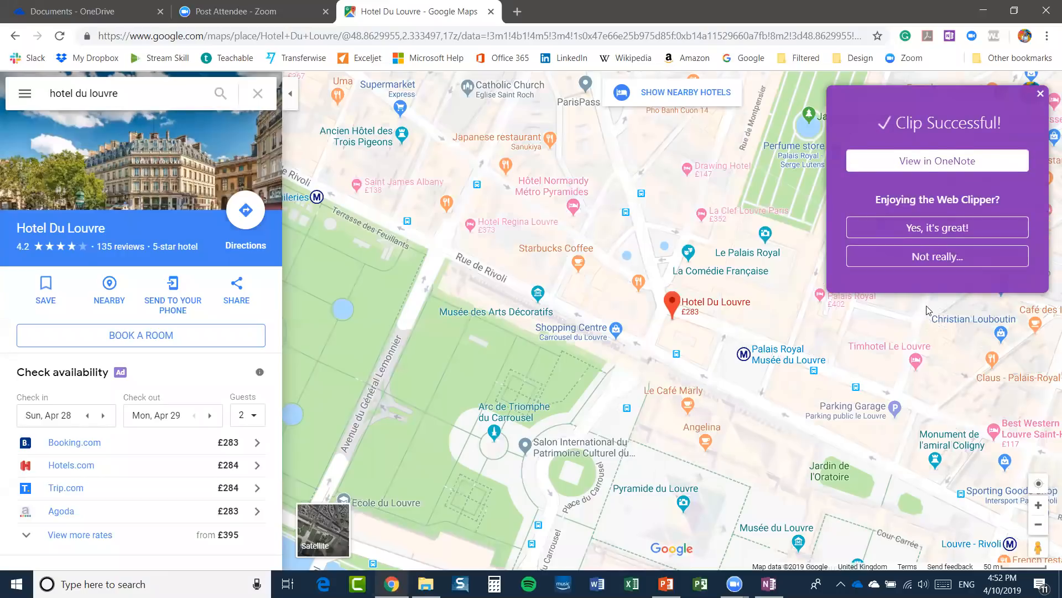
View the saved Hotel Du Louvre clip in OneNote Online, then return to desktop OneNote.
{"action": "left_click", "coordinate": [939, 163]}
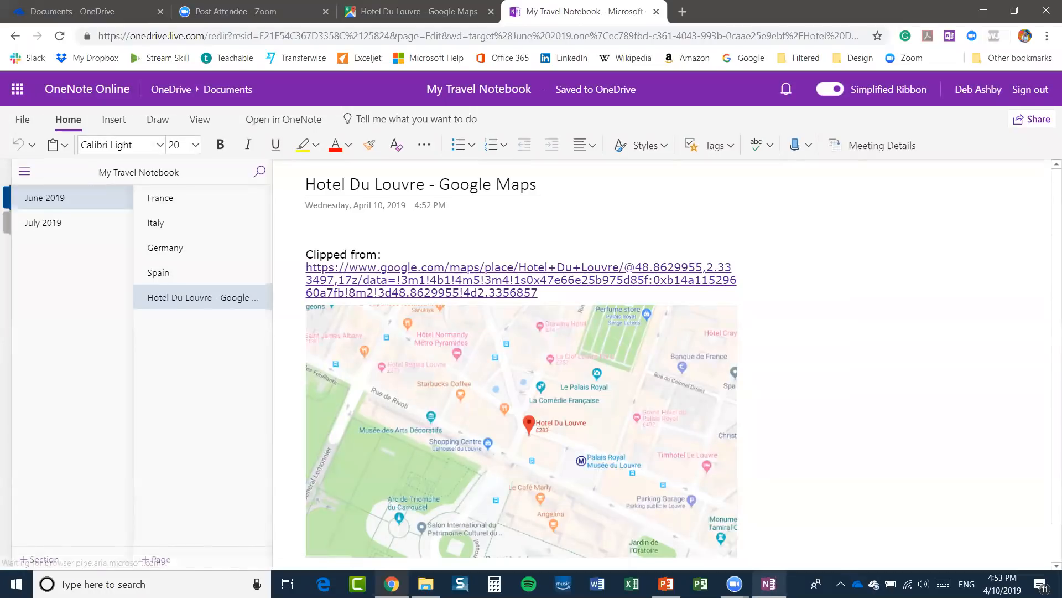
{"action": "left_click", "coordinate": [769, 584]}
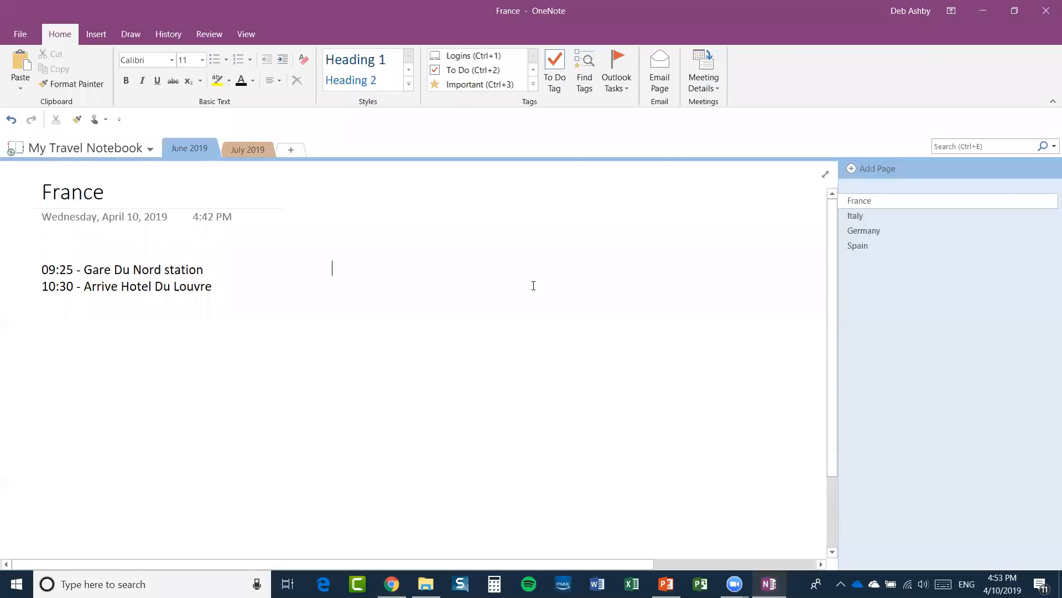
Open the Hotel Du Louvre - Google Maps page in desktop OneNote.
{"action": "left_click", "coordinate": [331, 269]}
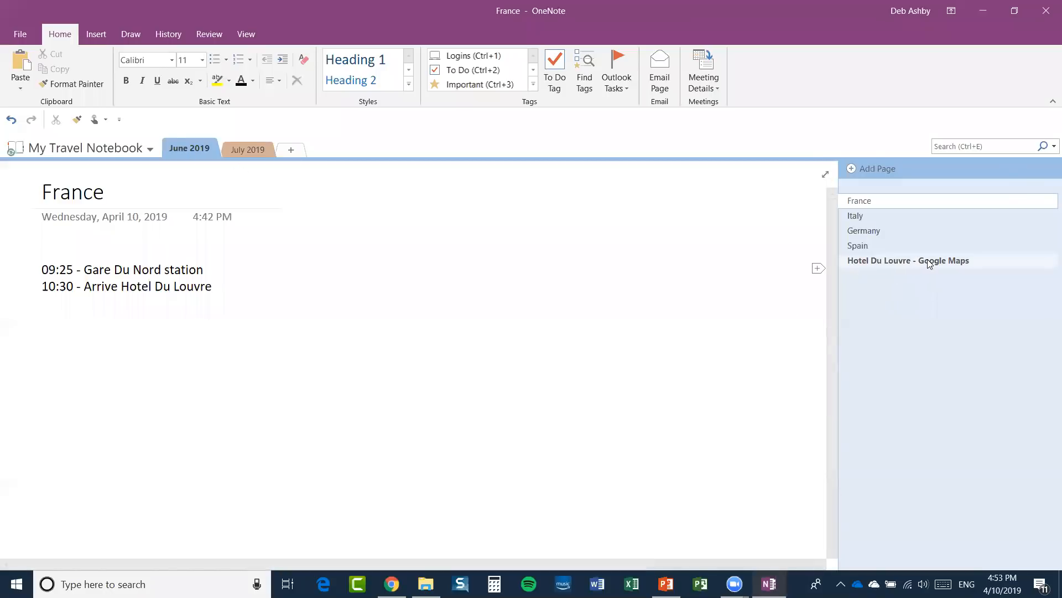
{"action": "left_click", "coordinate": [905, 261]}
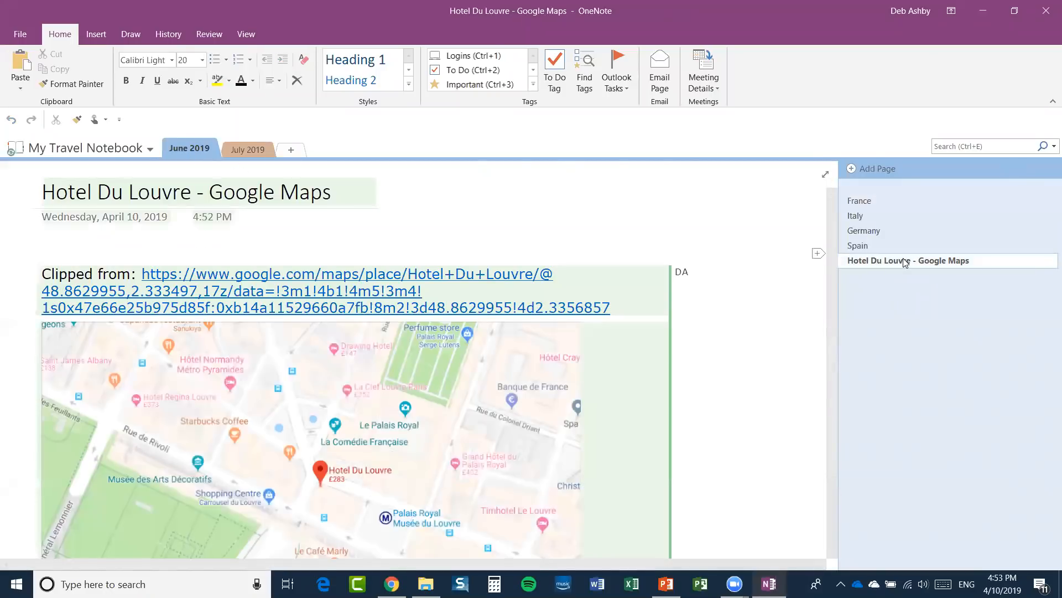
{"action": "scroll", "coordinate": [713, 340], "scroll_direction": "down", "scroll_amount": 3}
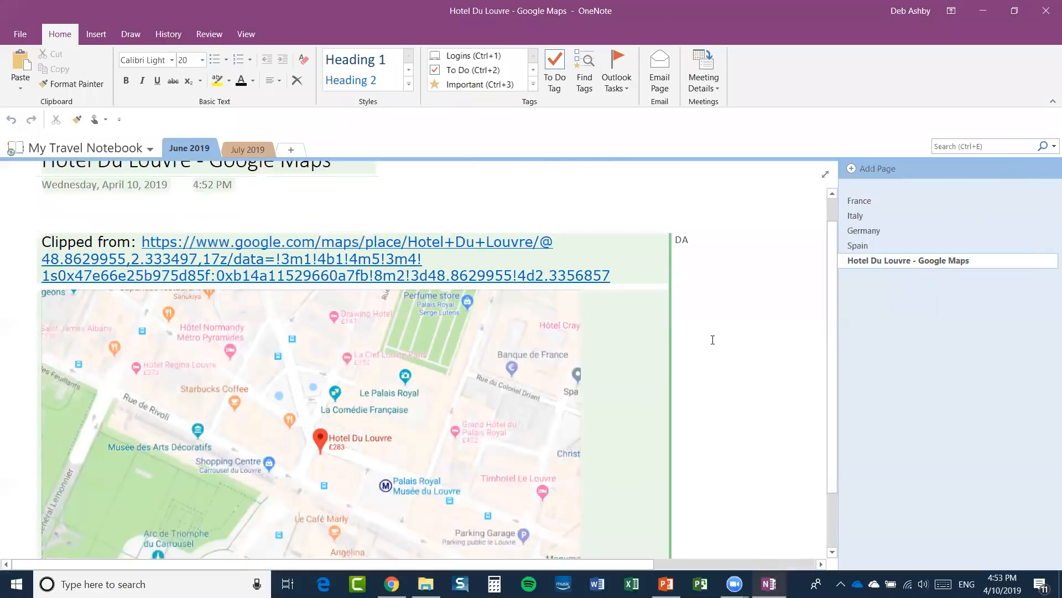
{"action": "scroll", "coordinate": [713, 340], "scroll_direction": "up", "scroll_amount": 3}
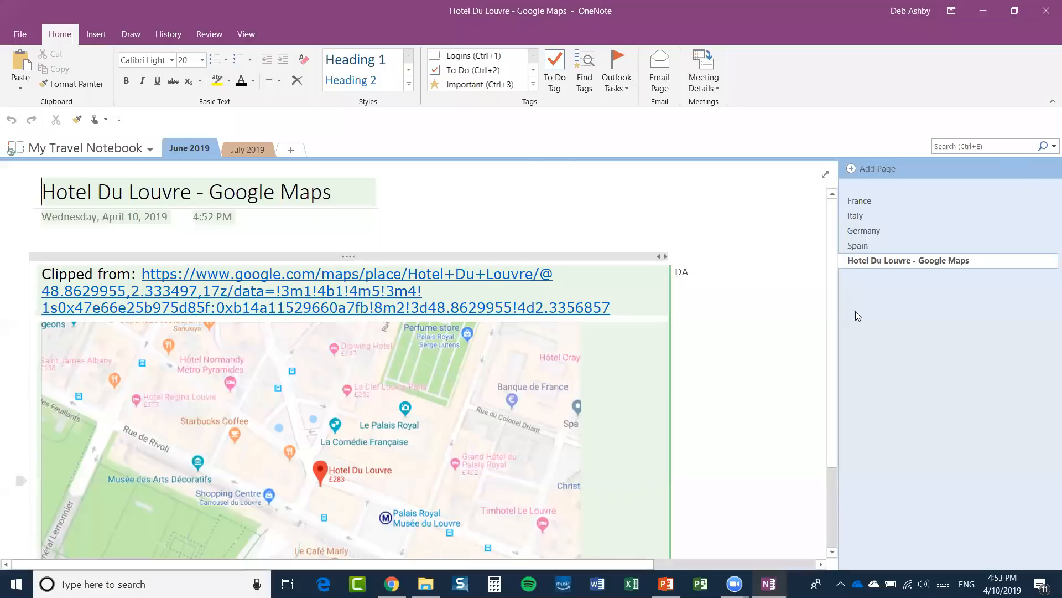
{"action": "left_click", "coordinate": [874, 202]}
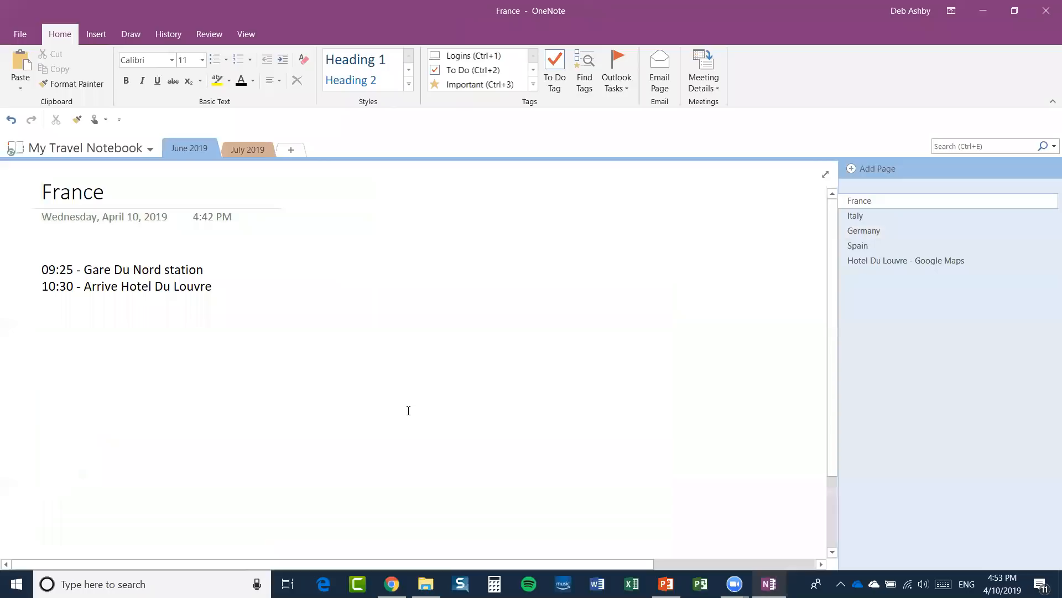
{"action": "left_click", "coordinate": [890, 264]}
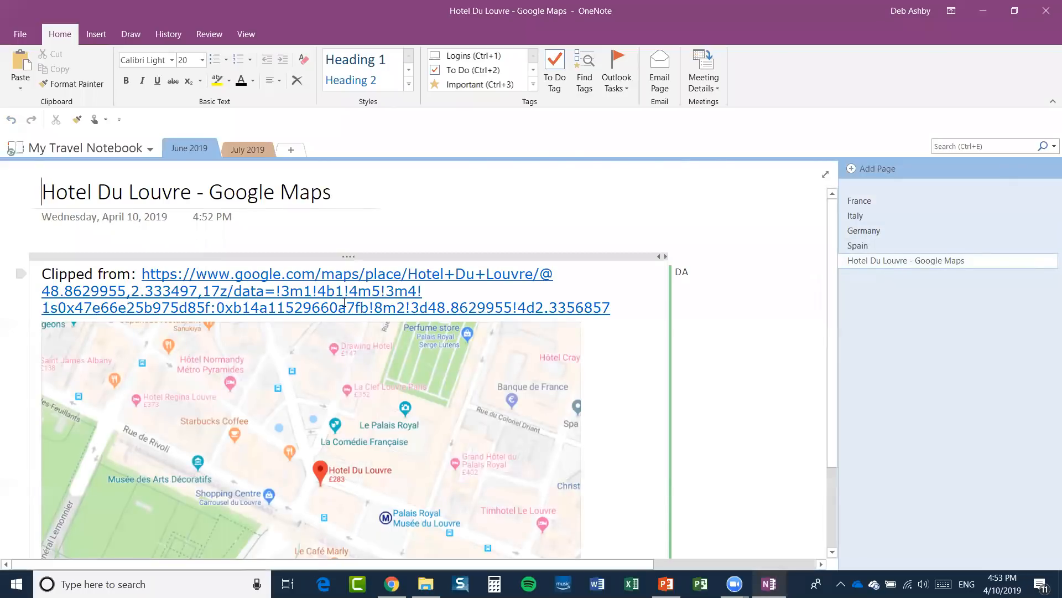
Delete the 'Clipped from' link line and remove the map image from the page.
{"action": "left_click", "coordinate": [300, 253]}
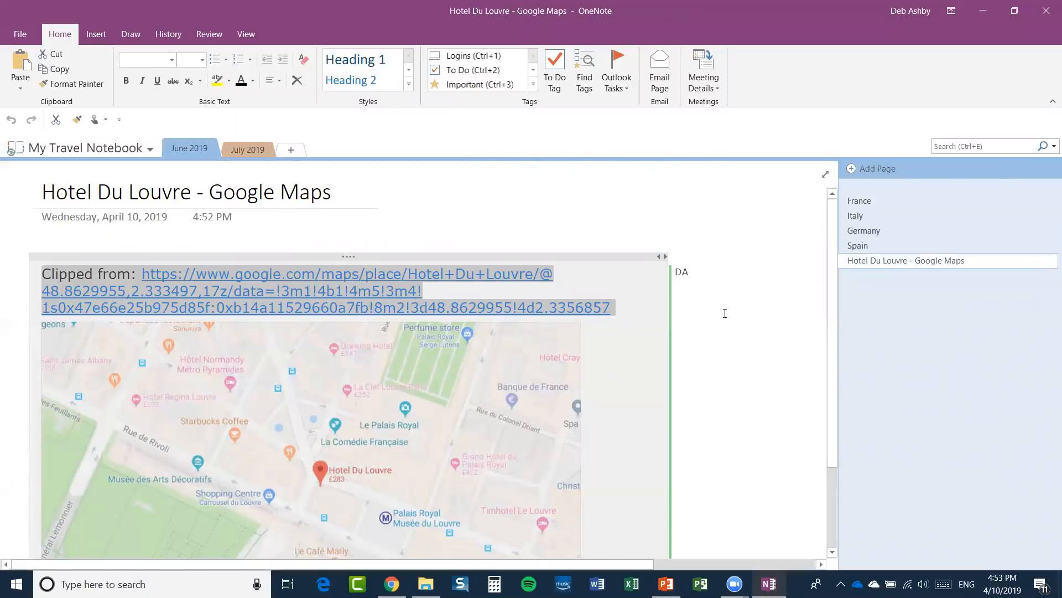
{"action": "left_click_drag", "start_coordinate": [535, 253], "coordinate": [535, 248]}
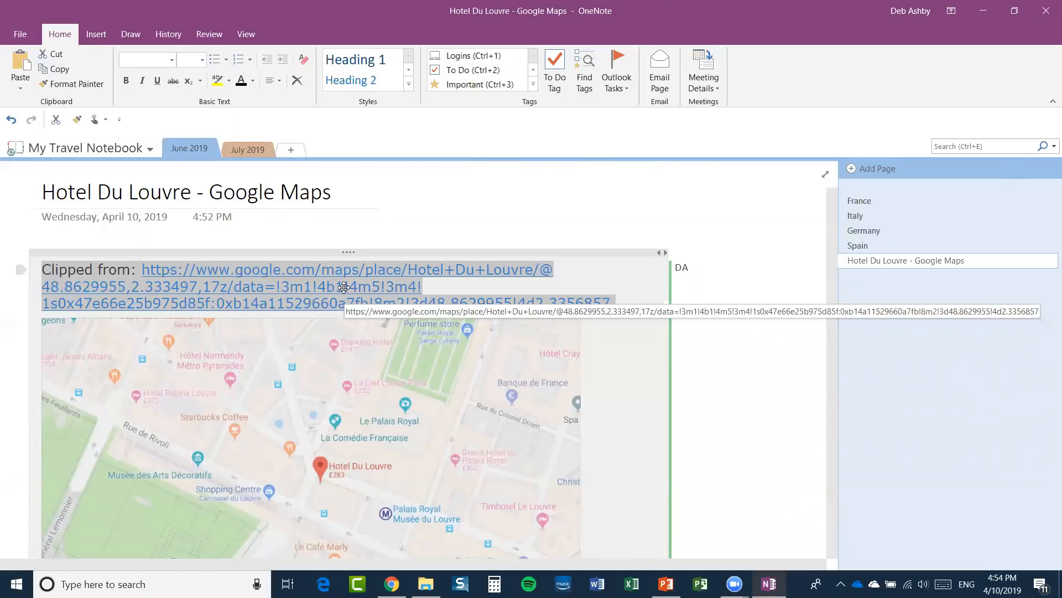
{"action": "left_click", "coordinate": [519, 225]}
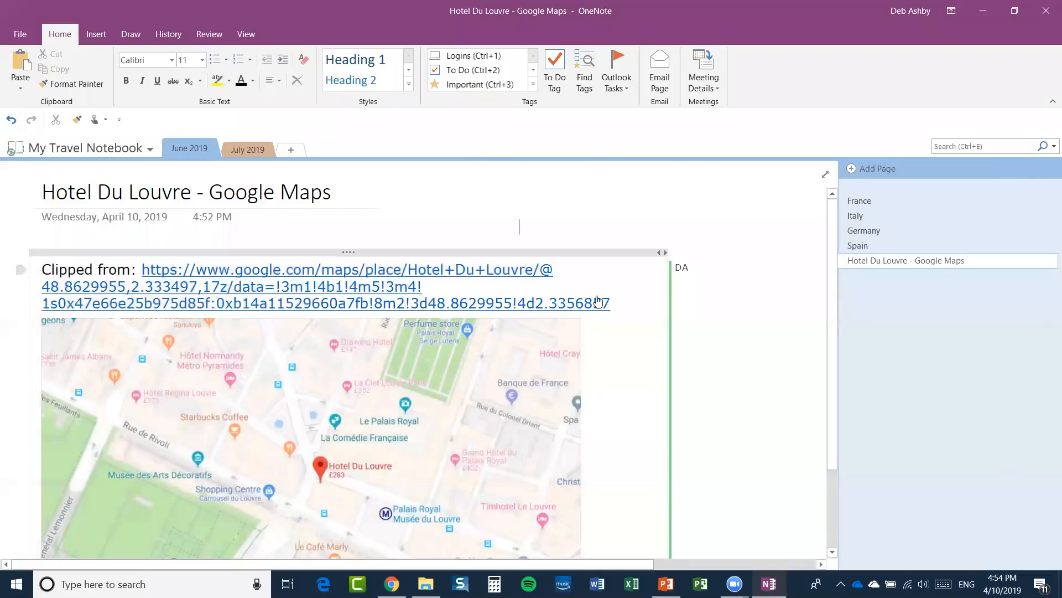
{"action": "left_click_drag", "start_coordinate": [625, 304], "coordinate": [12, 266]}
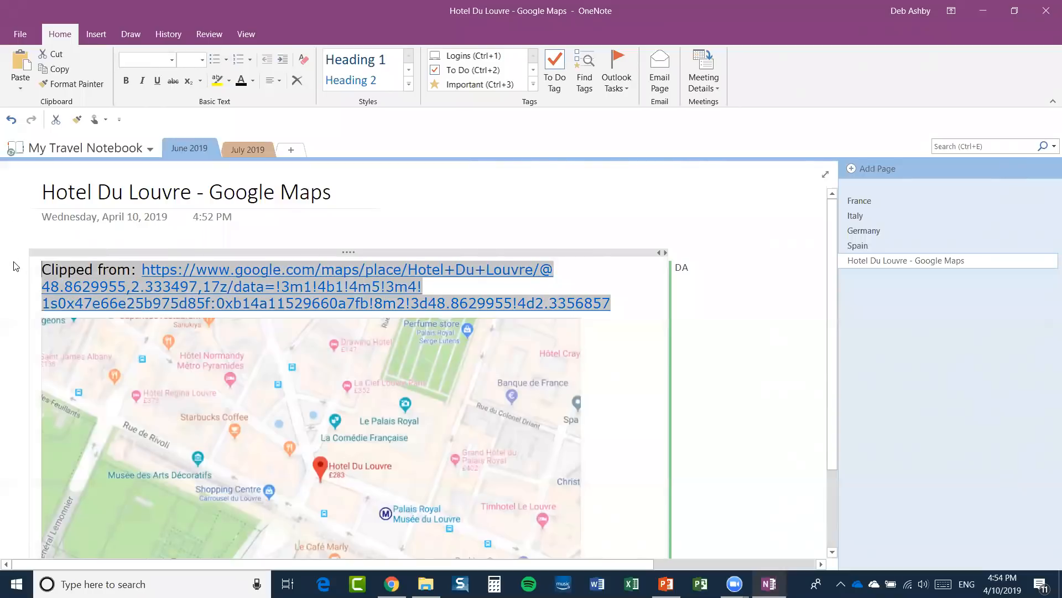
{"action": "key", "text": "Delete"}
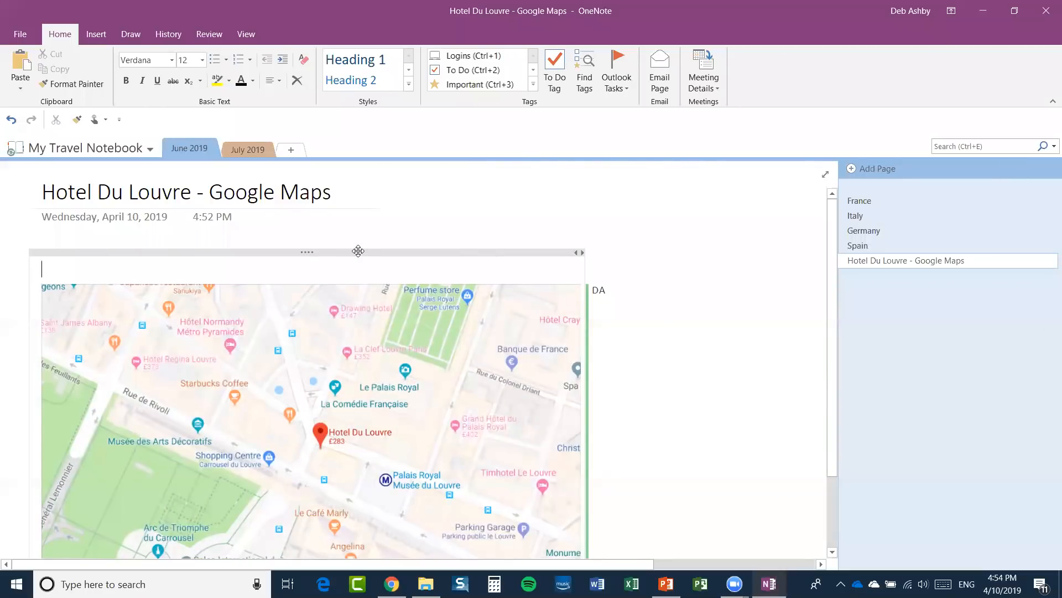
{"action": "left_click", "coordinate": [359, 251]}
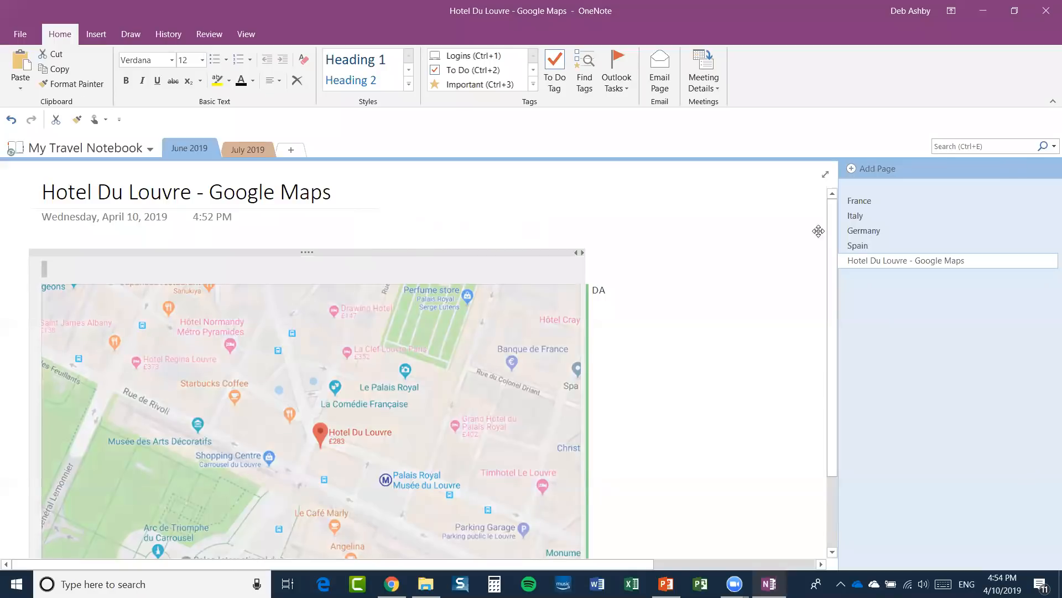
{"action": "key", "text": "Delete"}
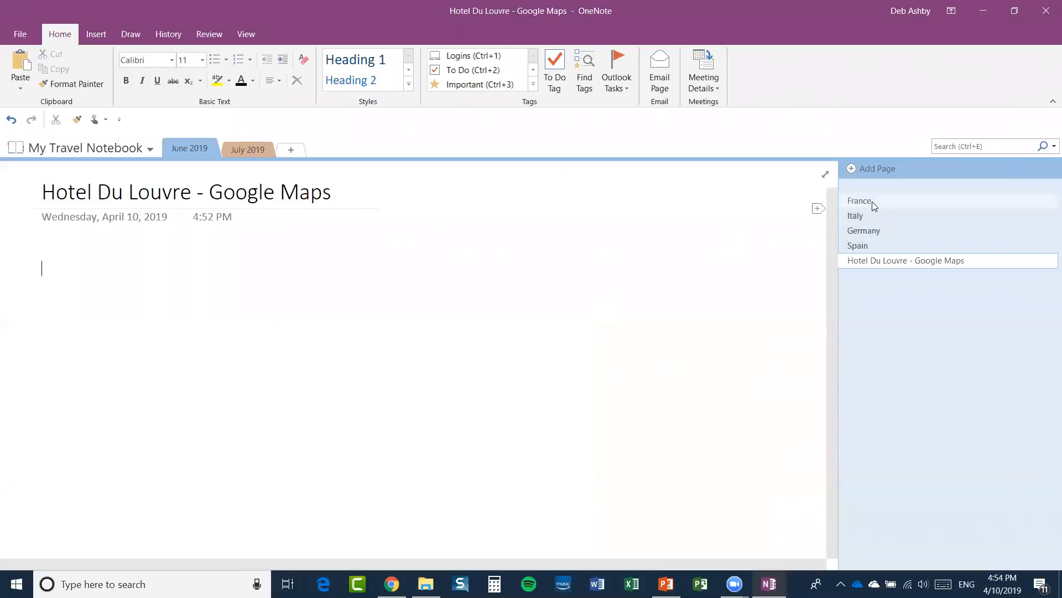
Paste the Hotel Du Louvre map onto the France page and move it below the itinerary lines.
{"action": "left_click", "coordinate": [872, 202]}
{"action": "key", "text": "ctrl+v"}
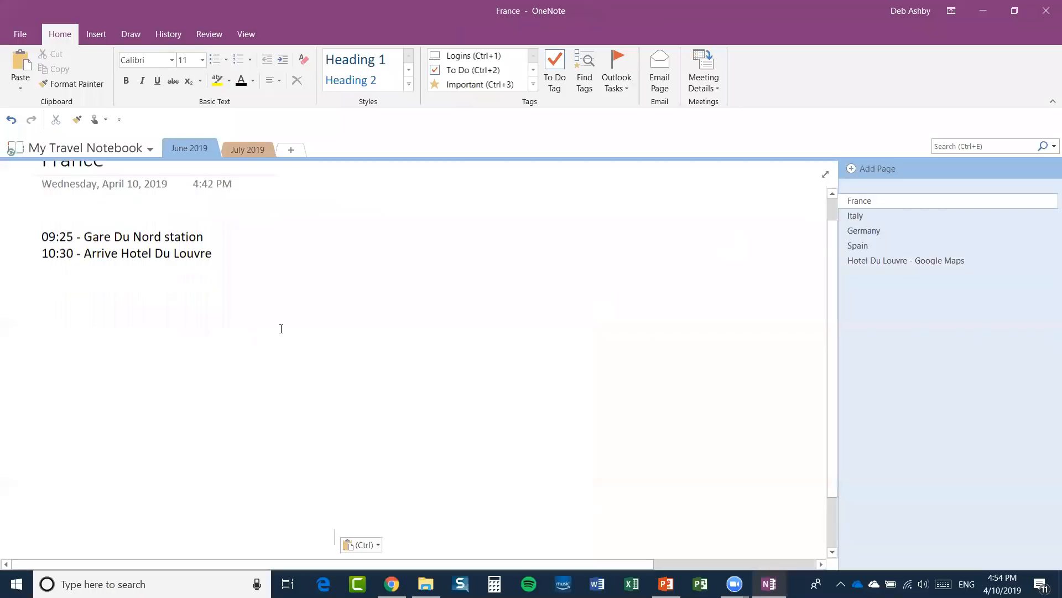
{"action": "left_click_drag", "start_coordinate": [578, 224], "coordinate": [354, 271]}
{"action": "left_click", "coordinate": [588, 352]}
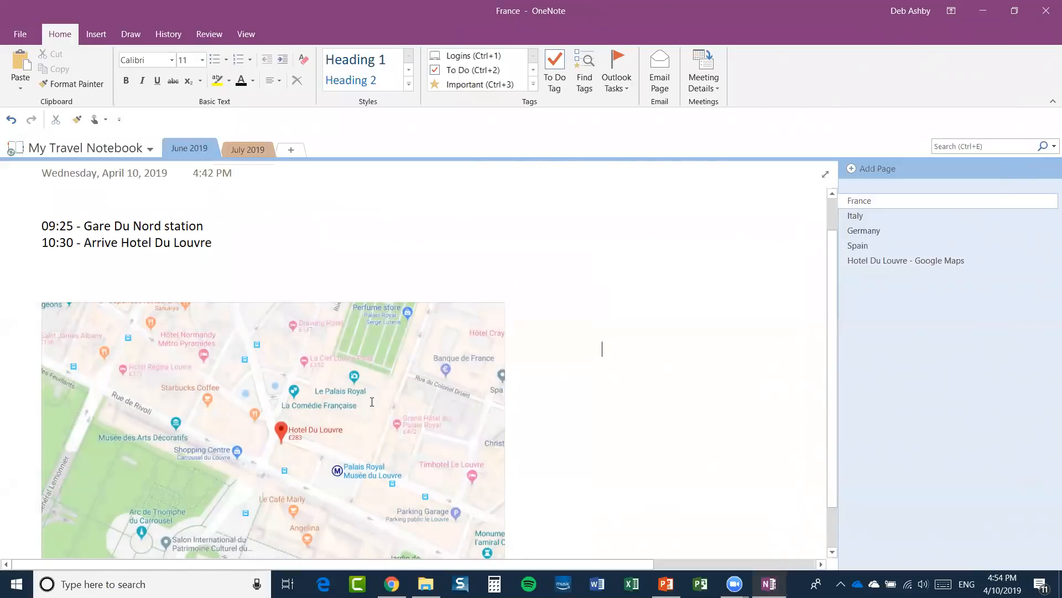
{"action": "scroll", "coordinate": [370, 398], "scroll_direction": "down", "scroll_amount": 2}
{"action": "scroll", "coordinate": [368, 387], "scroll_direction": "up", "scroll_amount": 4}
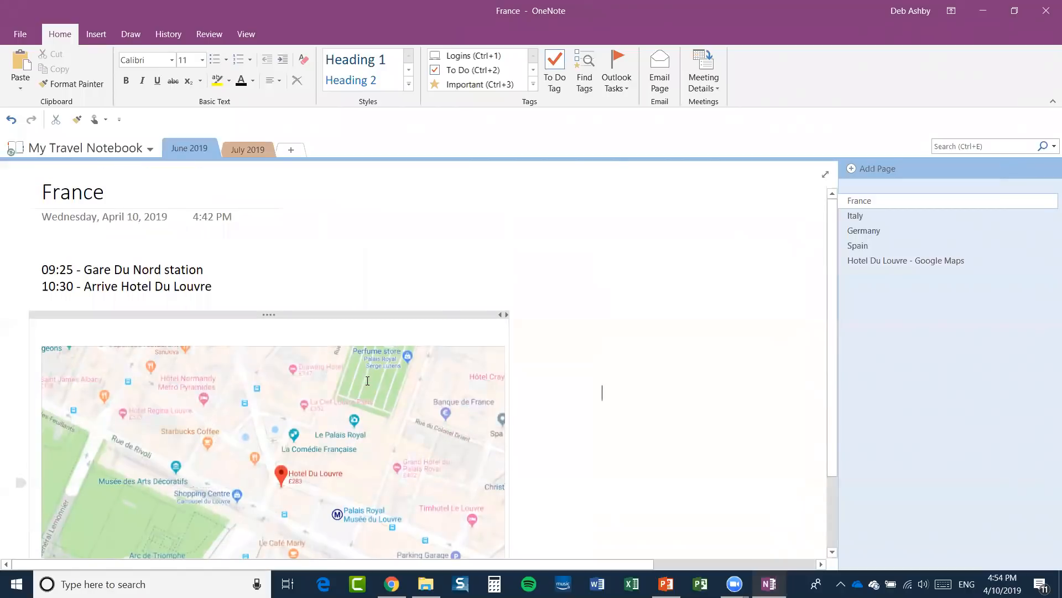
{"action": "scroll", "coordinate": [367, 380], "scroll_direction": "down", "scroll_amount": 1}
{"action": "left_click", "coordinate": [376, 254]}
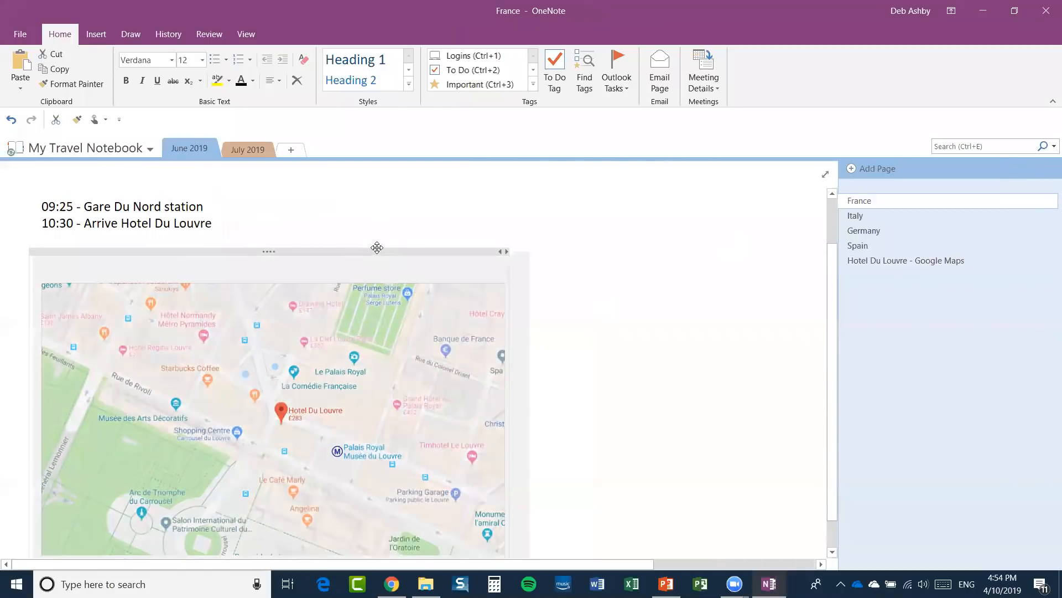
{"action": "left_click", "coordinate": [586, 313]}
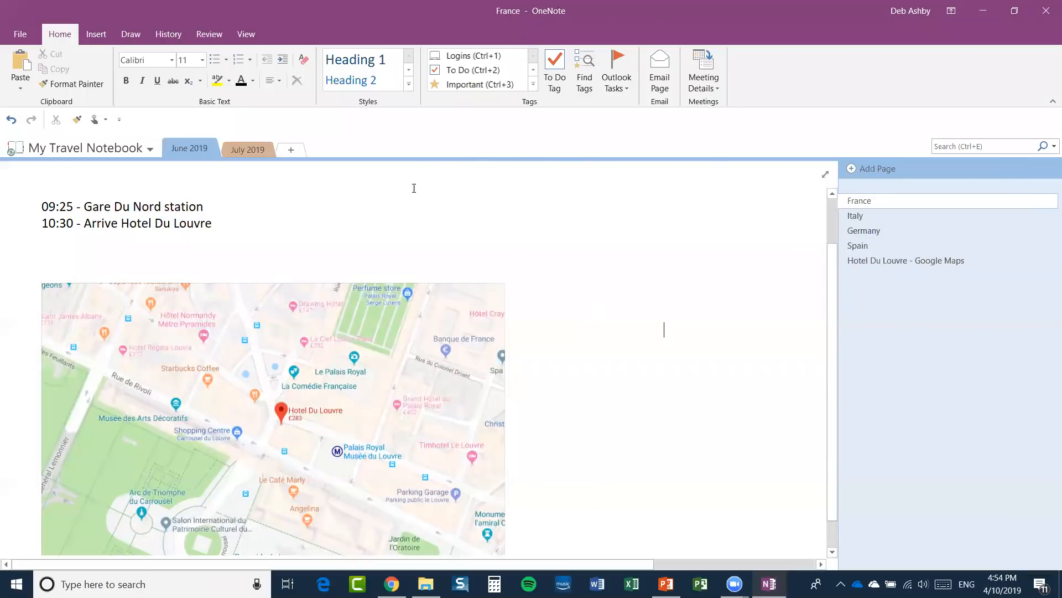
{"action": "left_click", "coordinate": [96, 35]}
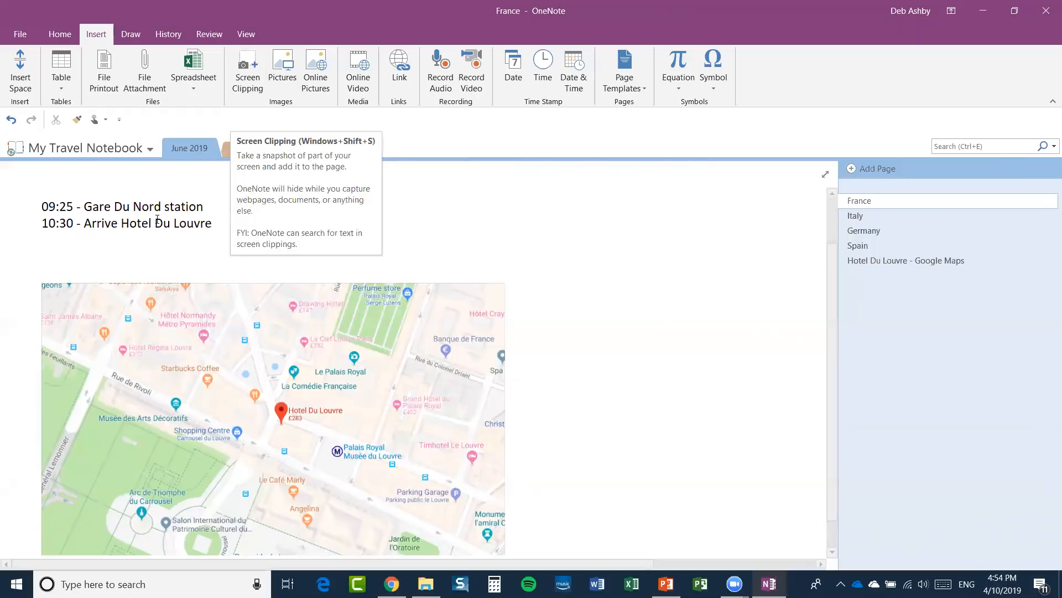
Open the hotel's photo in Google Maps and screen-clip the exterior photo onto the France page.
{"action": "left_click", "coordinate": [247, 78]}
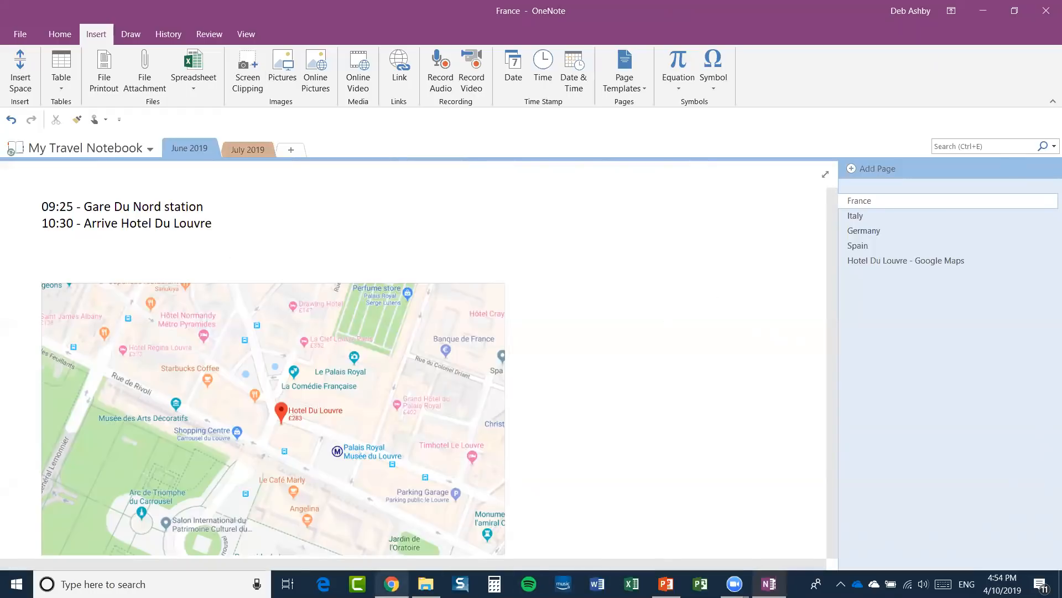
{"action": "left_click", "coordinate": [392, 584]}
{"action": "left_click", "coordinate": [358, 16]}
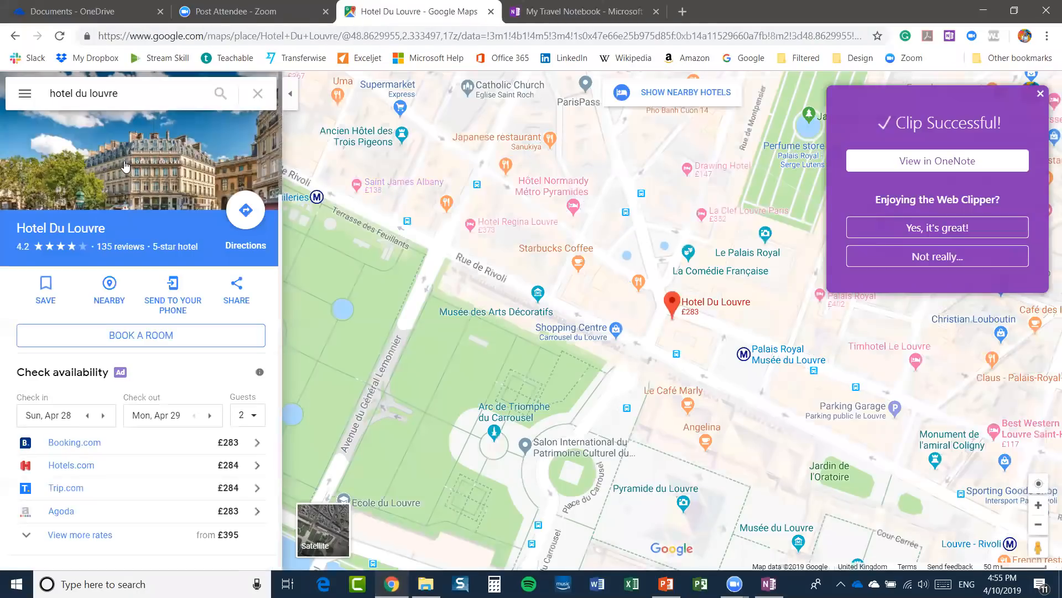
{"action": "left_click", "coordinate": [119, 160]}
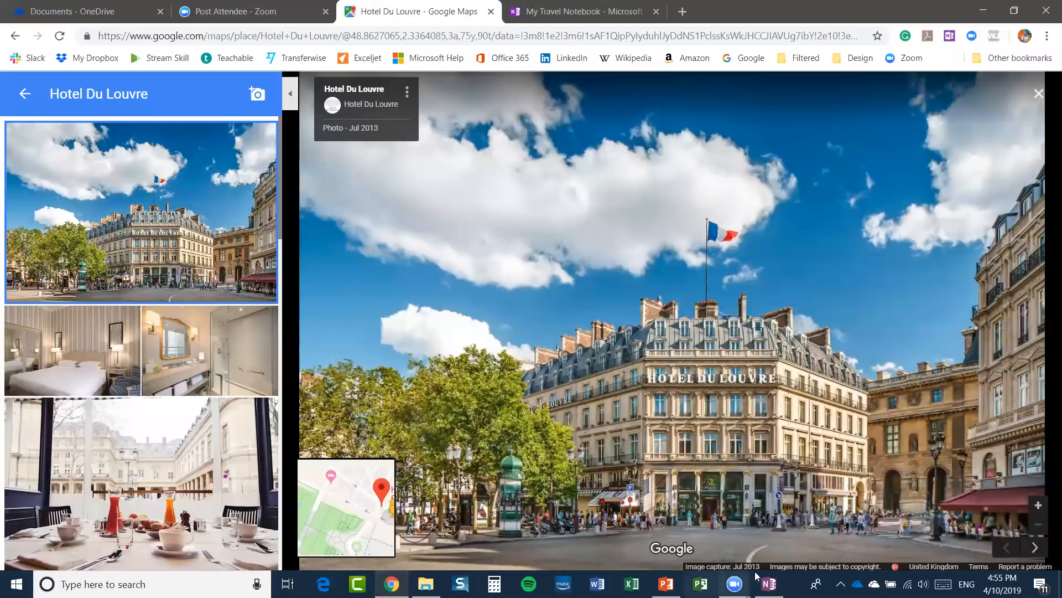
{"action": "left_click", "coordinate": [769, 584]}
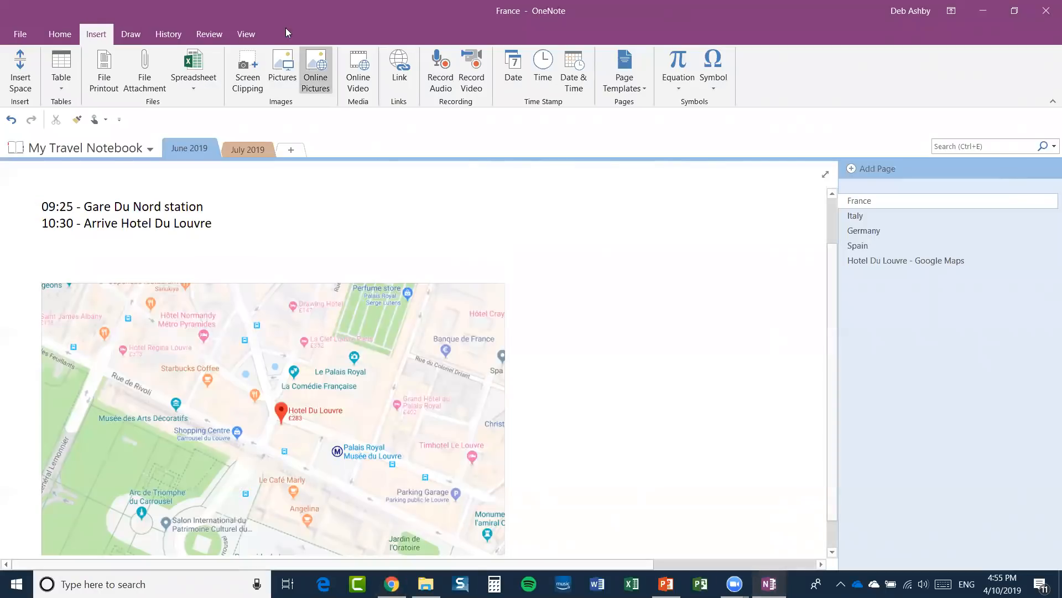
{"action": "left_click", "coordinate": [250, 70]}
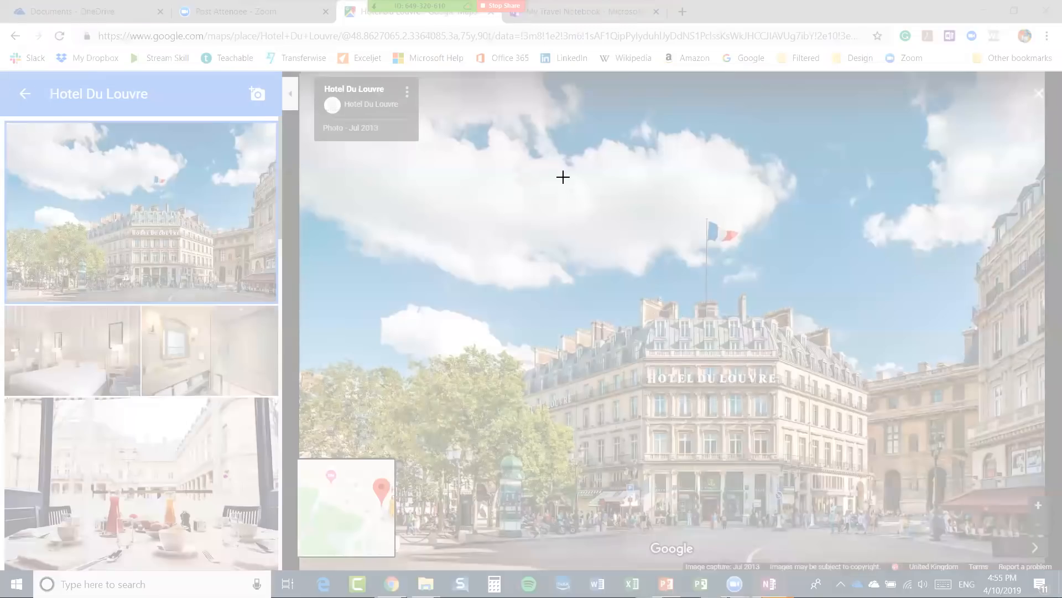
{"action": "left_click_drag", "start_coordinate": [459, 174], "coordinate": [971, 532]}
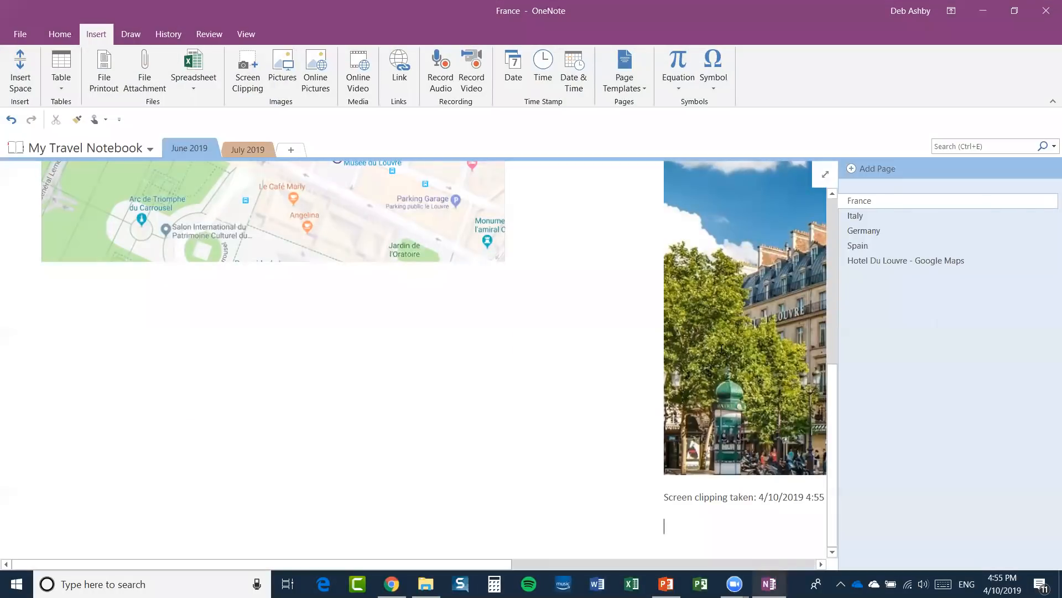
Narrow the map slightly and move the hotel photo up beside it.
{"action": "scroll", "coordinate": [491, 286], "scroll_direction": "up", "scroll_amount": 5}
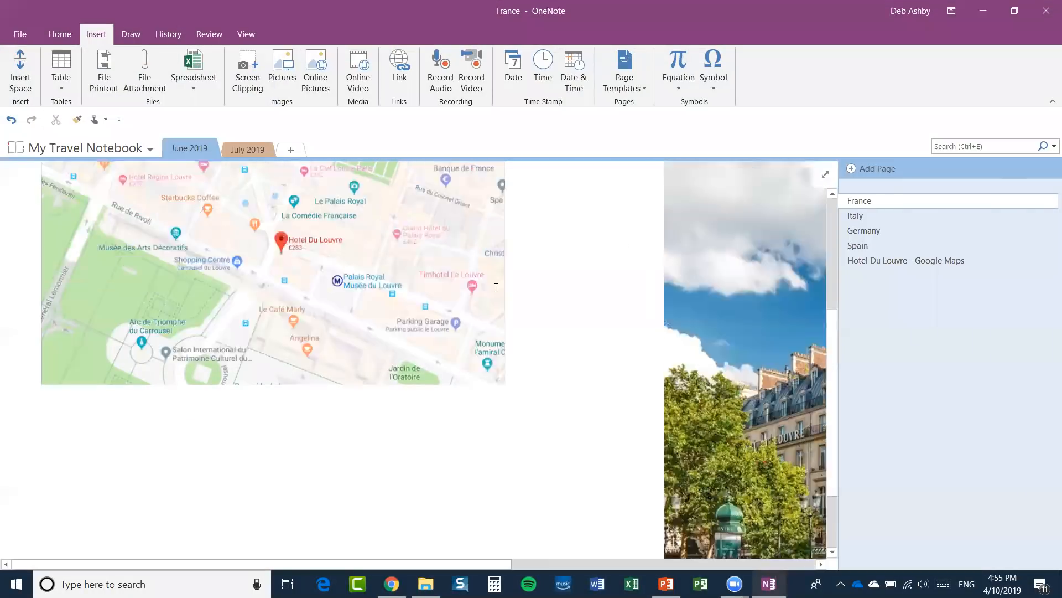
{"action": "left_click_drag", "start_coordinate": [734, 273], "coordinate": [593, 236]}
{"action": "scroll", "coordinate": [571, 324], "scroll_direction": "down", "scroll_amount": 4}
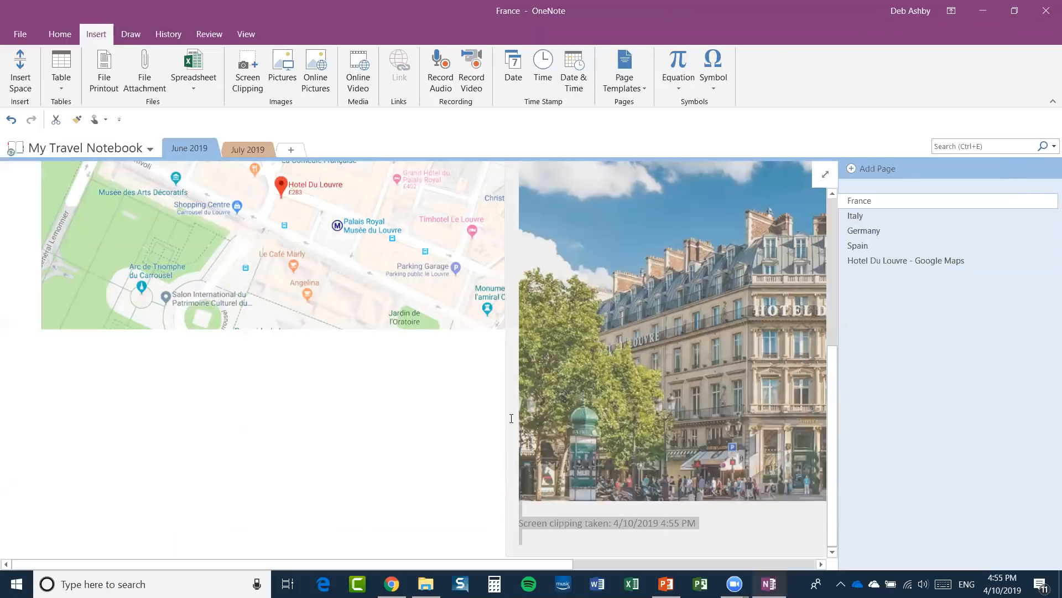
{"action": "left_click", "coordinate": [477, 361]}
{"action": "scroll", "coordinate": [590, 347], "scroll_direction": "up", "scroll_amount": 3}
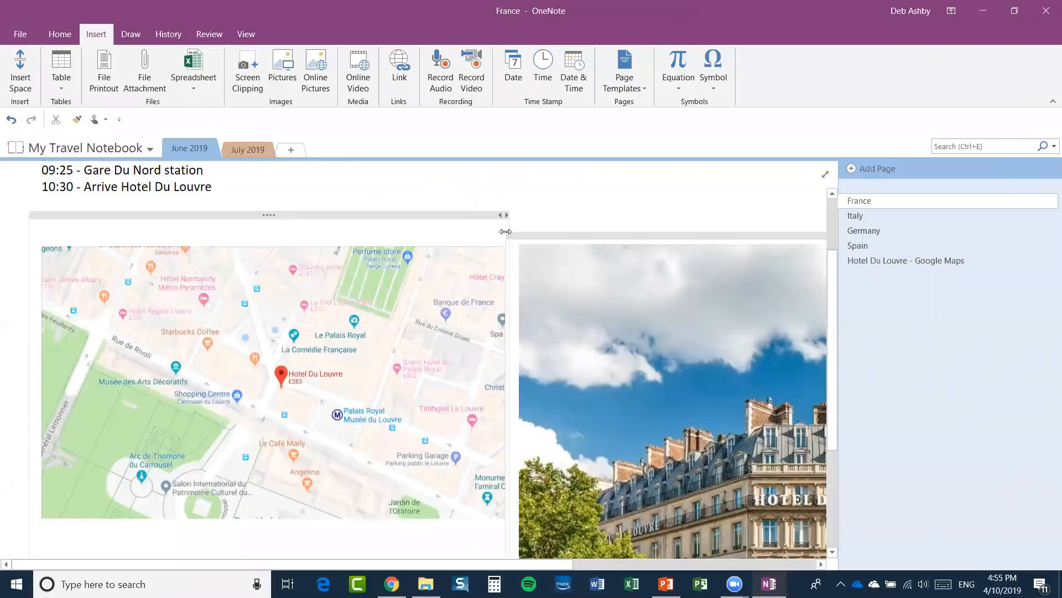
{"action": "left_click_drag", "start_coordinate": [507, 268], "coordinate": [479, 271]}
{"action": "left_click", "coordinate": [516, 247]}
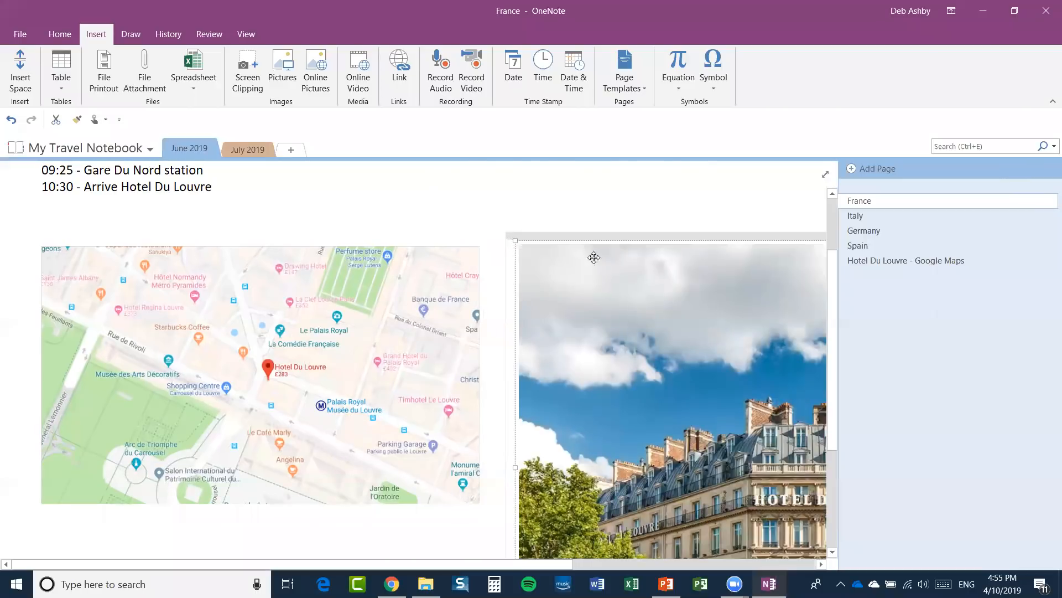
{"action": "left_click_drag", "start_coordinate": [623, 235], "coordinate": [603, 236]}
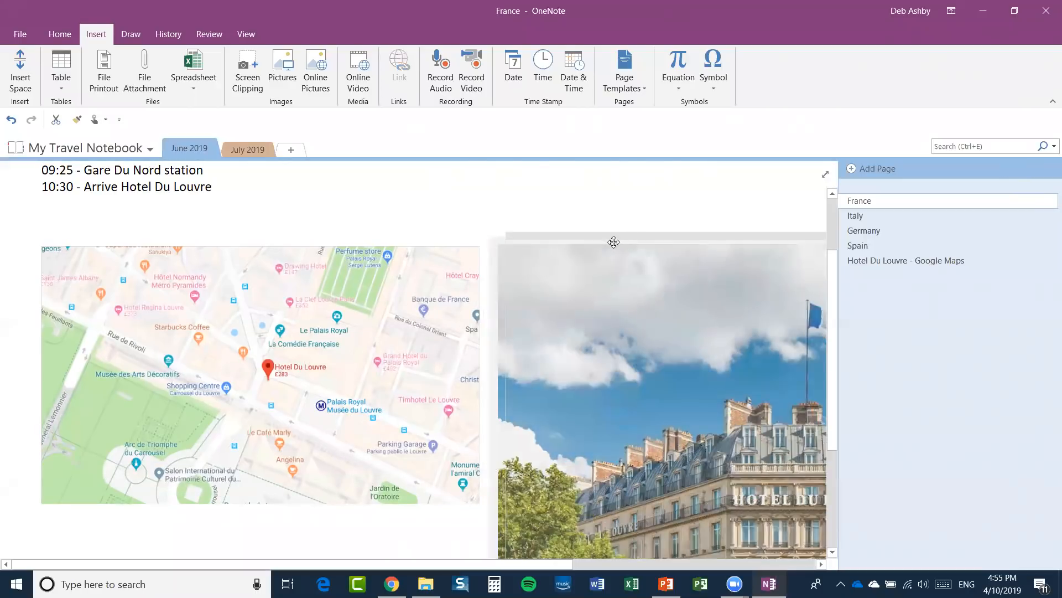
{"action": "left_click", "coordinate": [589, 208]}
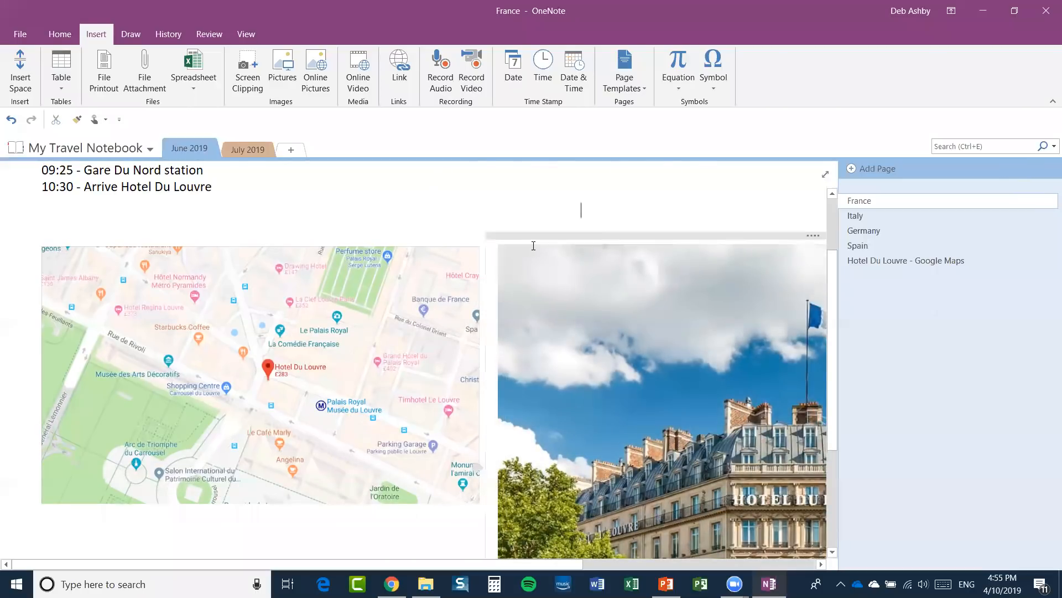
{"action": "scroll", "coordinate": [536, 246], "scroll_direction": "down", "scroll_amount": 3}
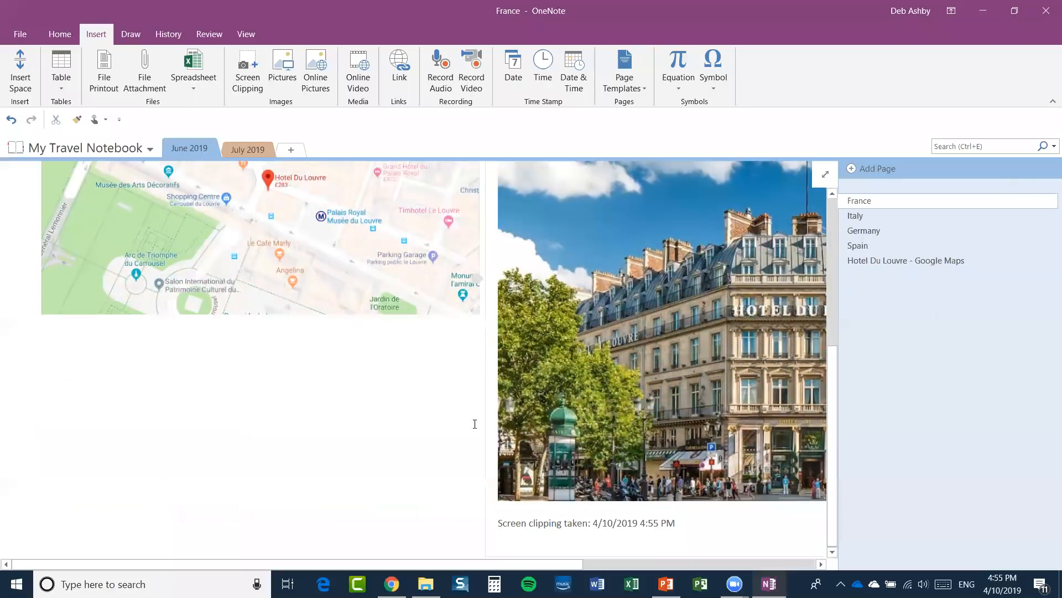
{"action": "scroll", "coordinate": [434, 352], "scroll_direction": "up", "scroll_amount": 5}
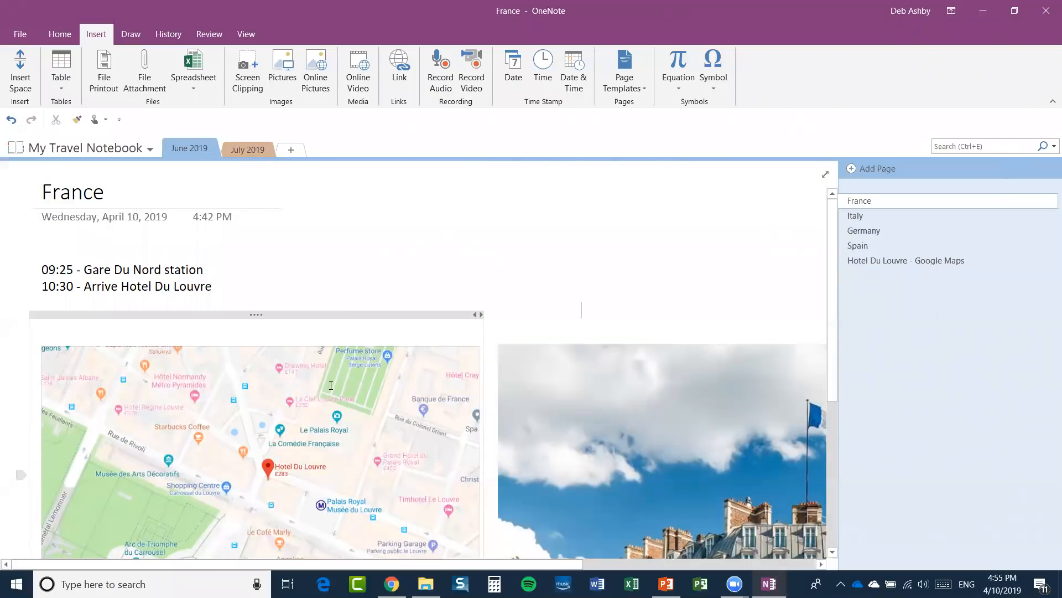
{"action": "scroll", "coordinate": [371, 270], "scroll_direction": "down", "scroll_amount": 2}
{"action": "scroll", "coordinate": [370, 270], "scroll_direction": "up", "scroll_amount": 2}
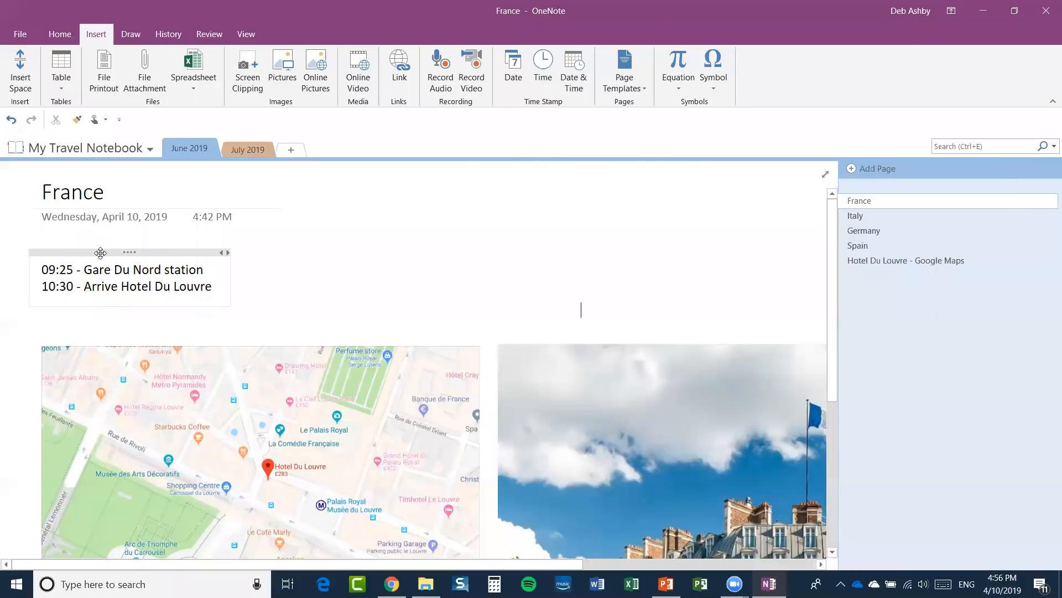
Start a new note on the page below the map.
{"action": "left_click", "coordinate": [100, 253]}
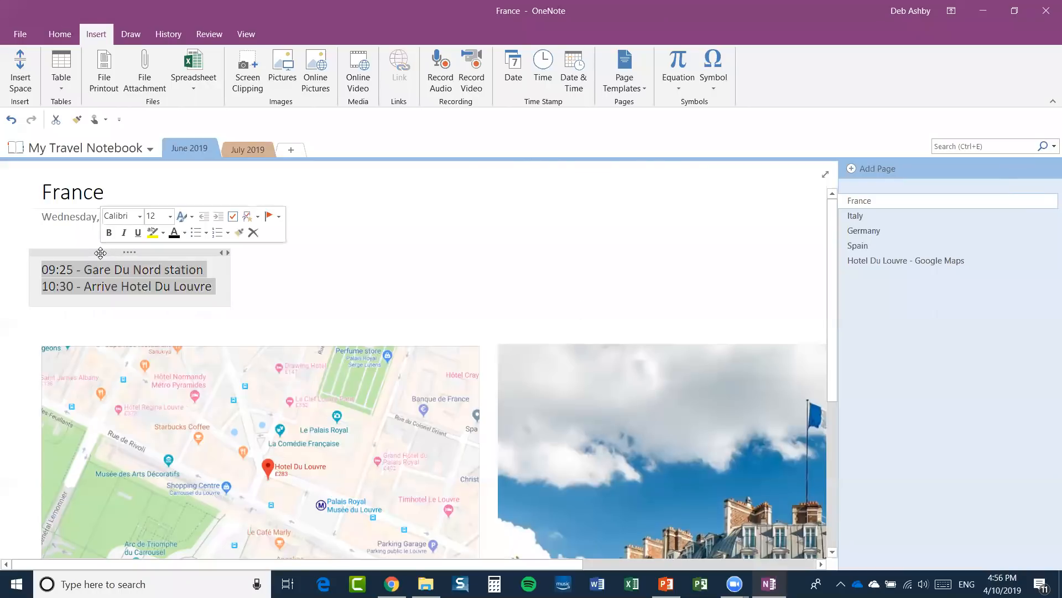
{"action": "scroll", "coordinate": [46, 363], "scroll_direction": "down", "scroll_amount": 5}
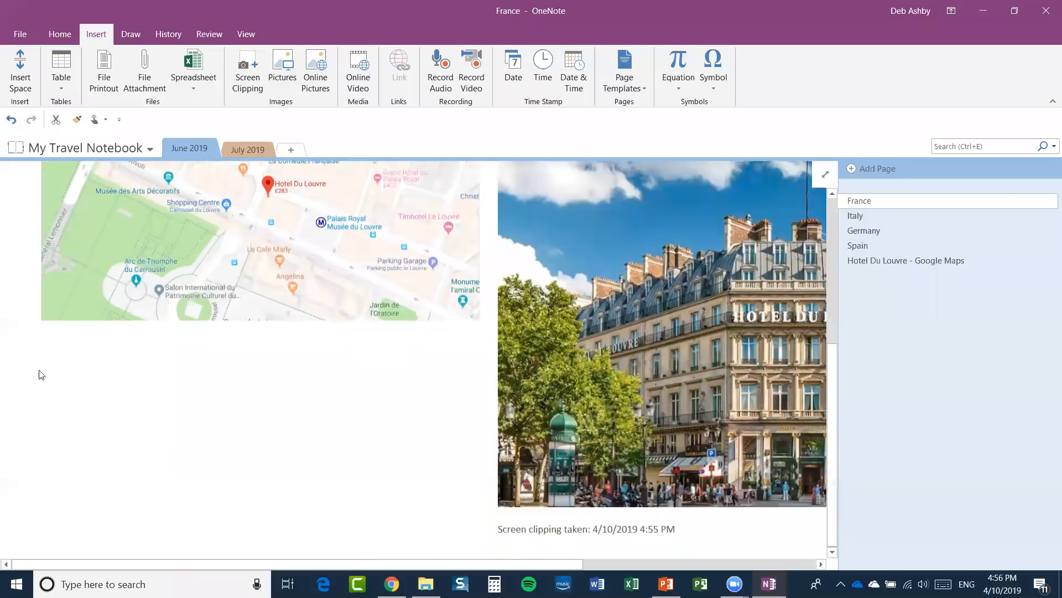
{"action": "left_click", "coordinate": [50, 355]}
{"action": "scroll", "coordinate": [134, 350], "scroll_direction": "up", "scroll_amount": 5}
{"action": "scroll", "coordinate": [138, 325], "scroll_direction": "down", "scroll_amount": 5}
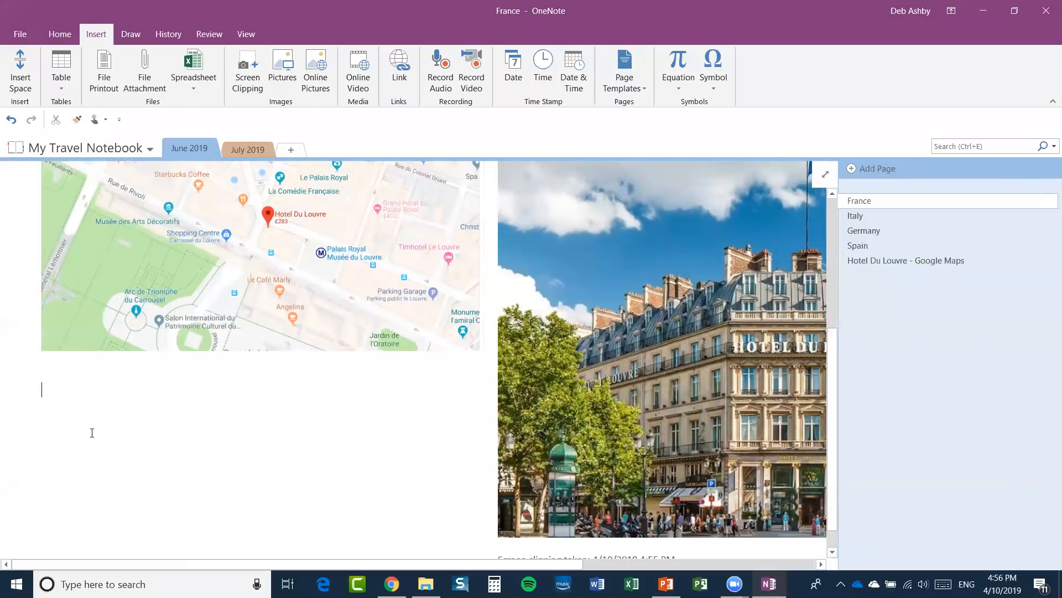
Type lines: 12:30 - Lunch, Maison Rose; 14:00 - Tour of the Catacombs; 17:30 Seine dinner cruise; 20:00 - Moulin Rouge.
{"action": "type", "text": "12:30"}
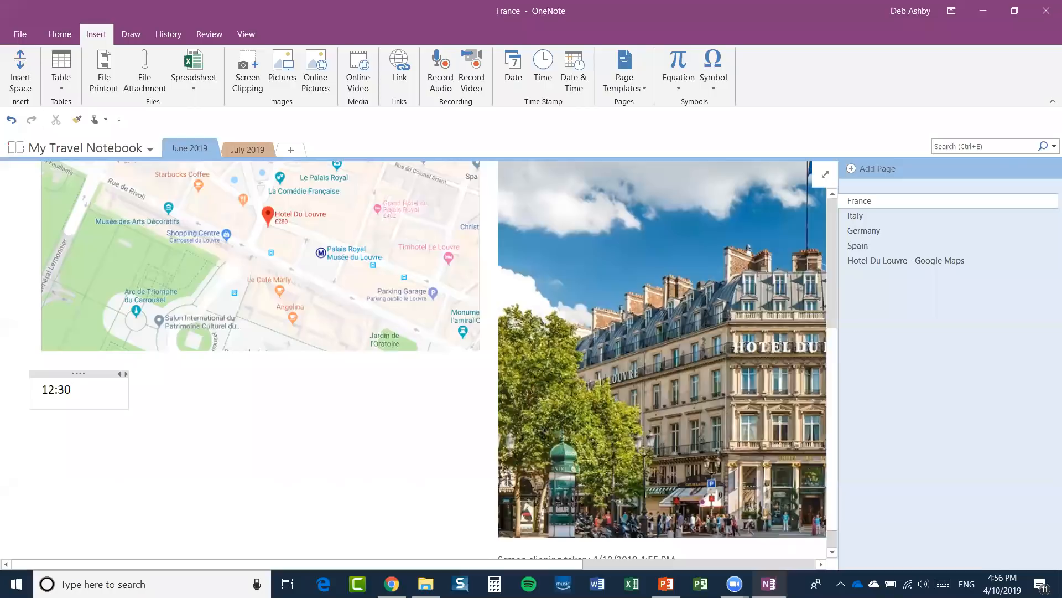
{"action": "type", "text": " - Lunch, "}
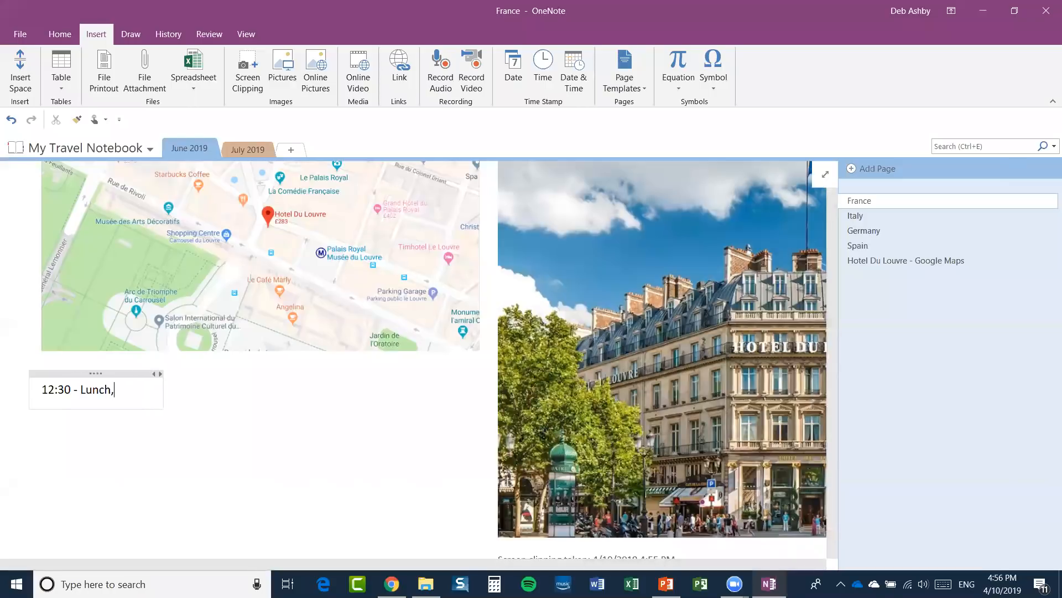
{"action": "type", "text": "Maison Rose"}
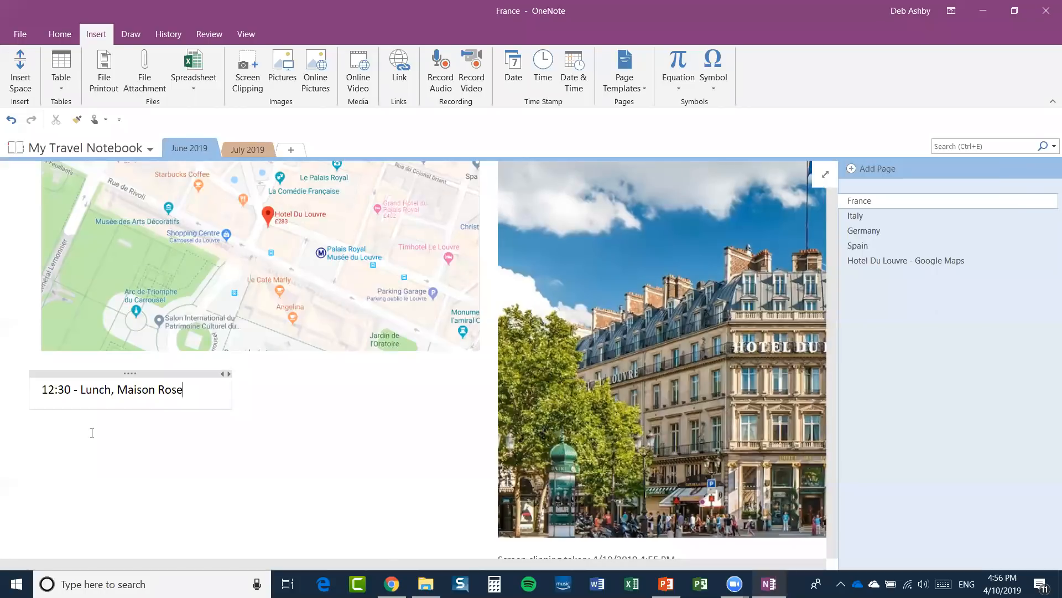
{"action": "key", "text": "Return"}
{"action": "type", "text": "14:00 - "}
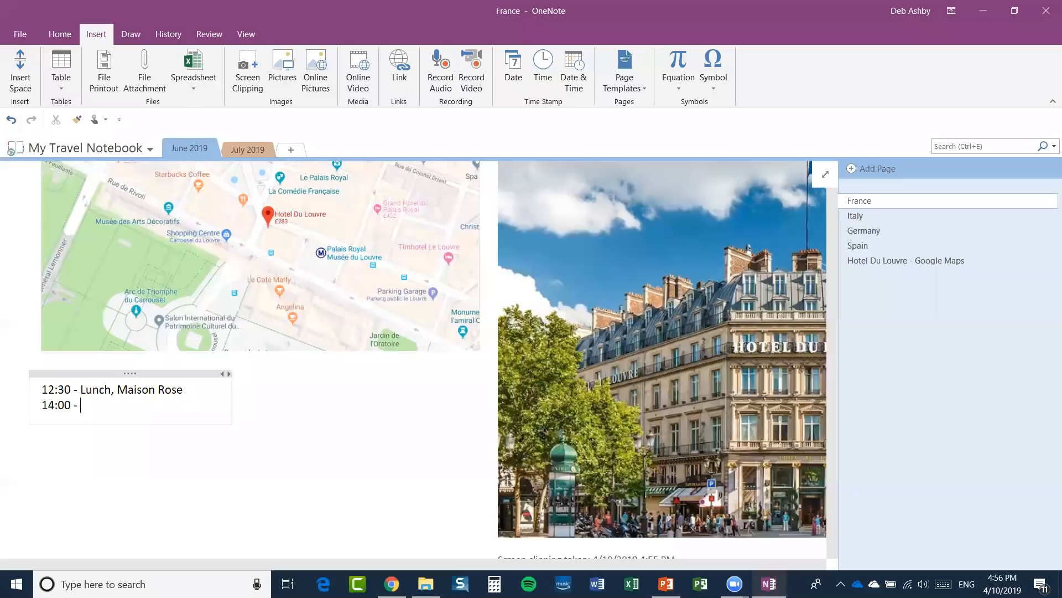
{"action": "type", "text": "Tour of the Catacombs"}
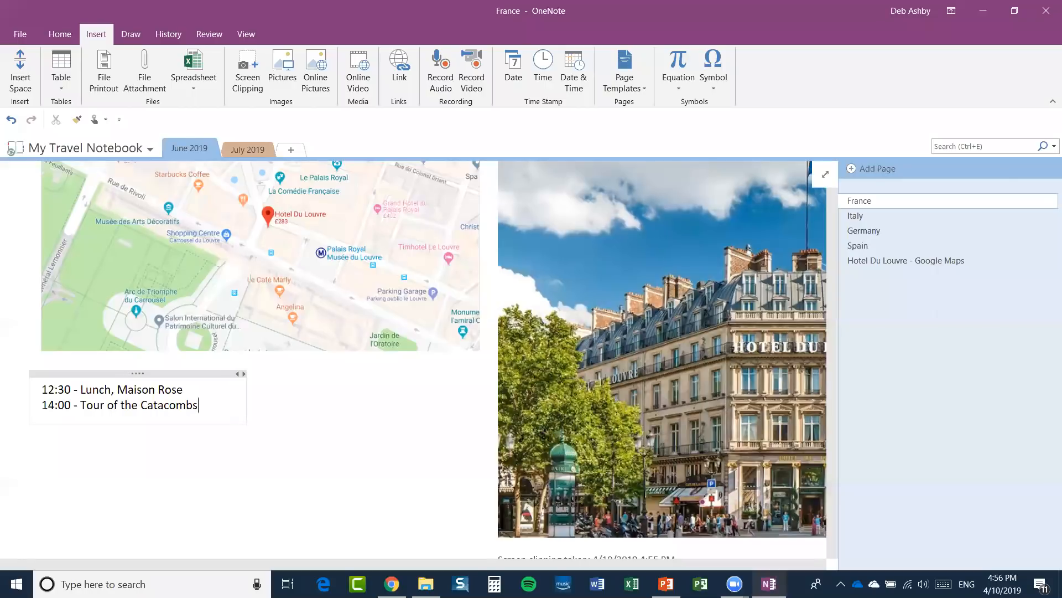
{"action": "key", "text": "Return"}
{"action": "type", "text": "17:30 - Dinner Cruise down the River Seine"}
{"action": "key", "text": "Return"}
{"action": "type", "text": "20:00"}
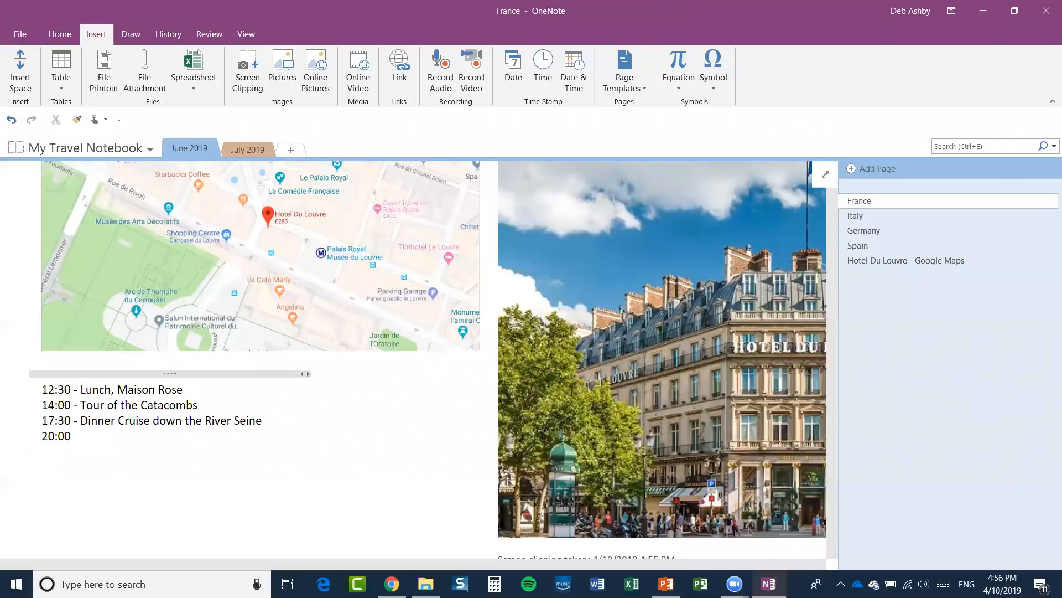
{"action": "type", "text": " - Moulin Rouge"}
{"action": "left_click", "coordinate": [352, 408]}
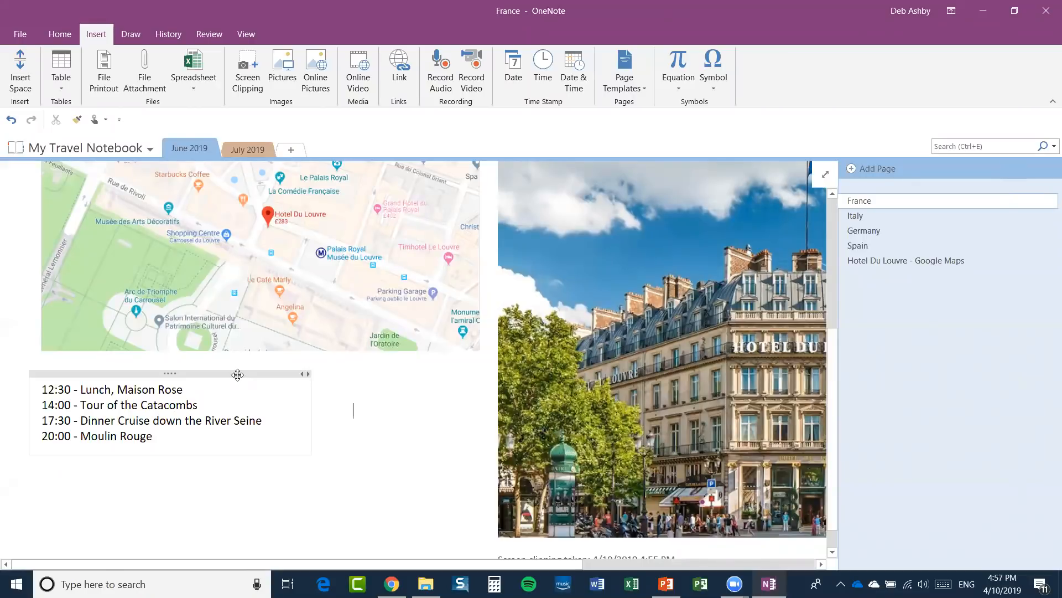
{"action": "scroll", "coordinate": [282, 339], "scroll_direction": "up", "scroll_amount": 4}
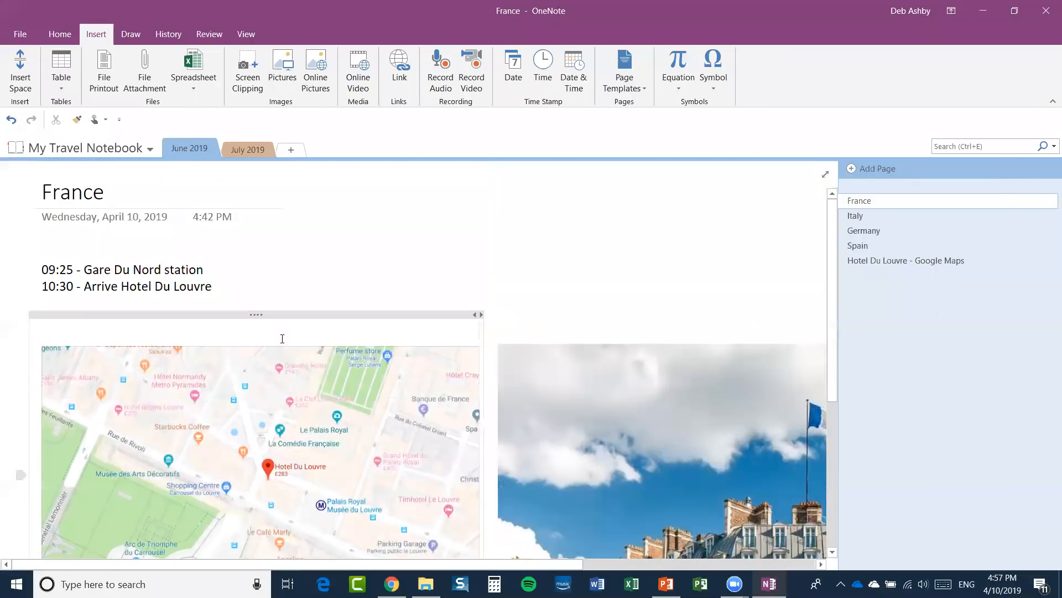
{"action": "scroll", "coordinate": [282, 338], "scroll_direction": "down", "scroll_amount": 2}
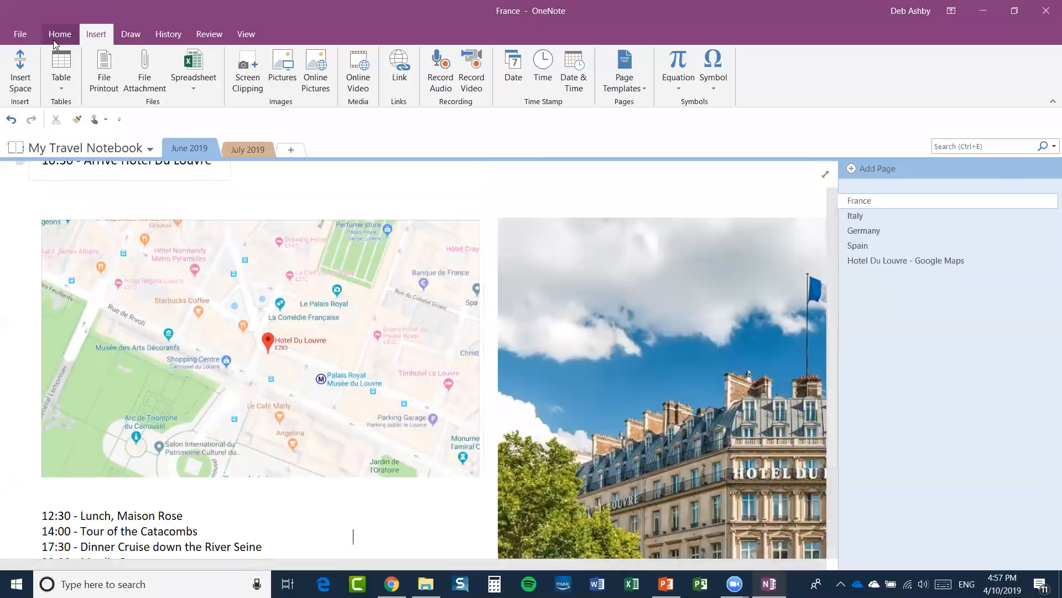
{"action": "left_click", "coordinate": [60, 35]}
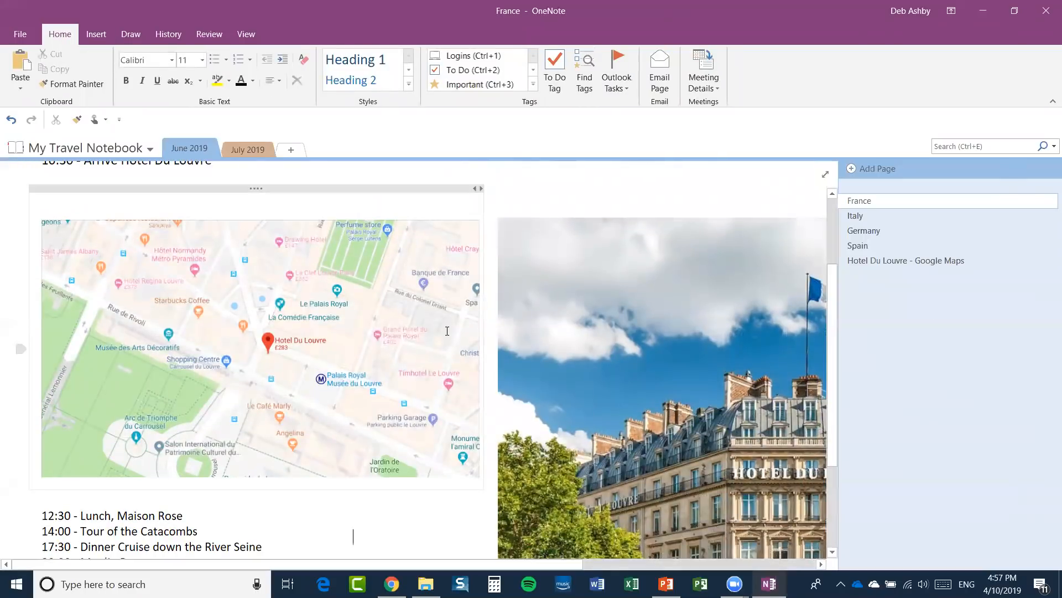
{"action": "scroll", "coordinate": [417, 341], "scroll_direction": "up", "scroll_amount": 2}
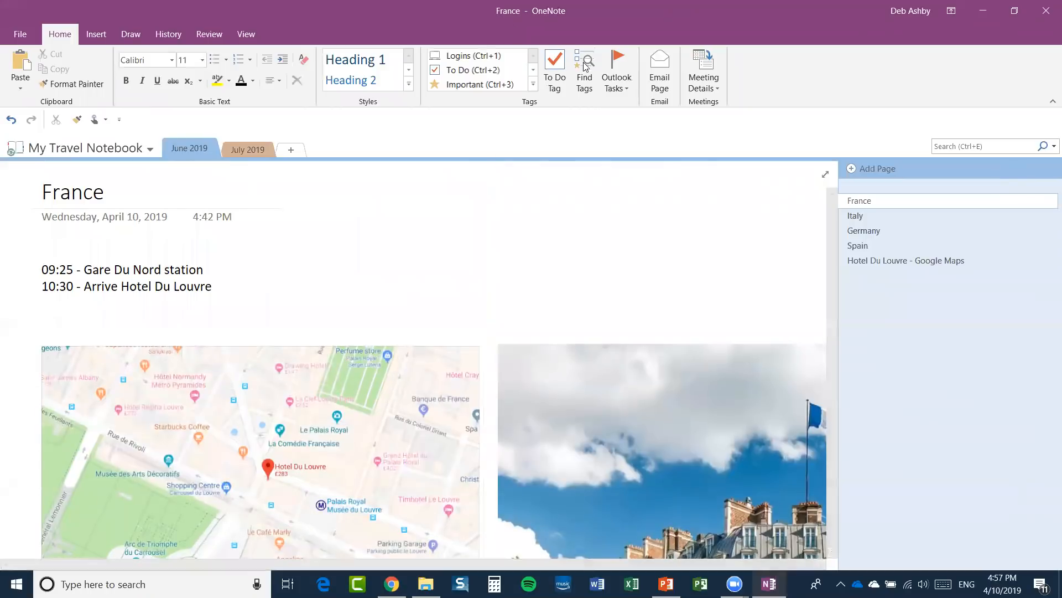
{"action": "left_click", "coordinate": [534, 84]}
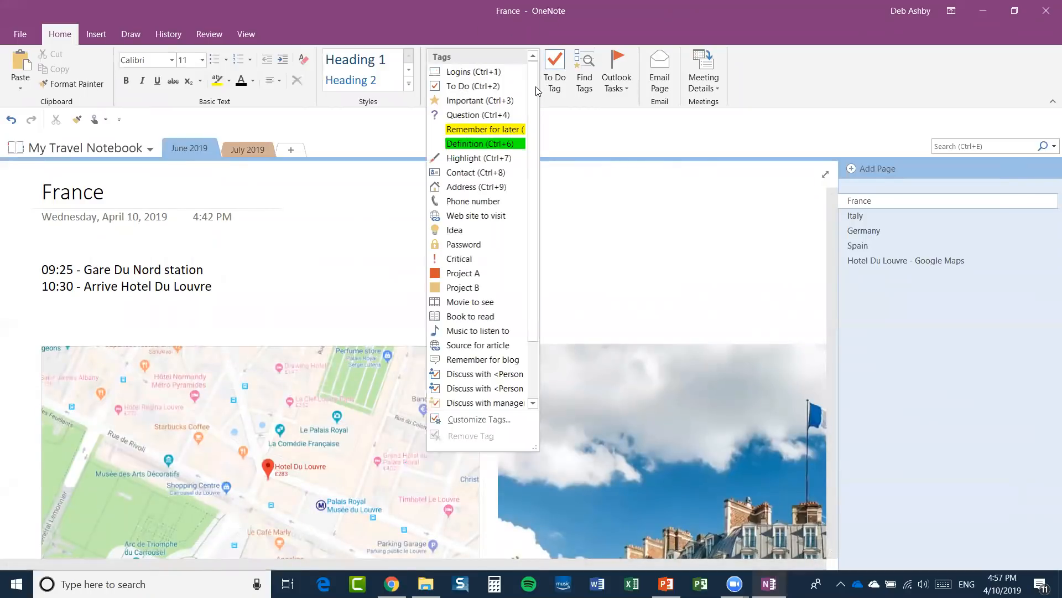
{"action": "mouse_move", "coordinate": [537, 101]}
{"action": "left_mouse_down"}
{"action": "mouse_move", "coordinate": [534, 152]}
{"action": "mouse_move", "coordinate": [536, 83]}
{"action": "left_mouse_up"}
{"action": "left_click", "coordinate": [464, 420]}
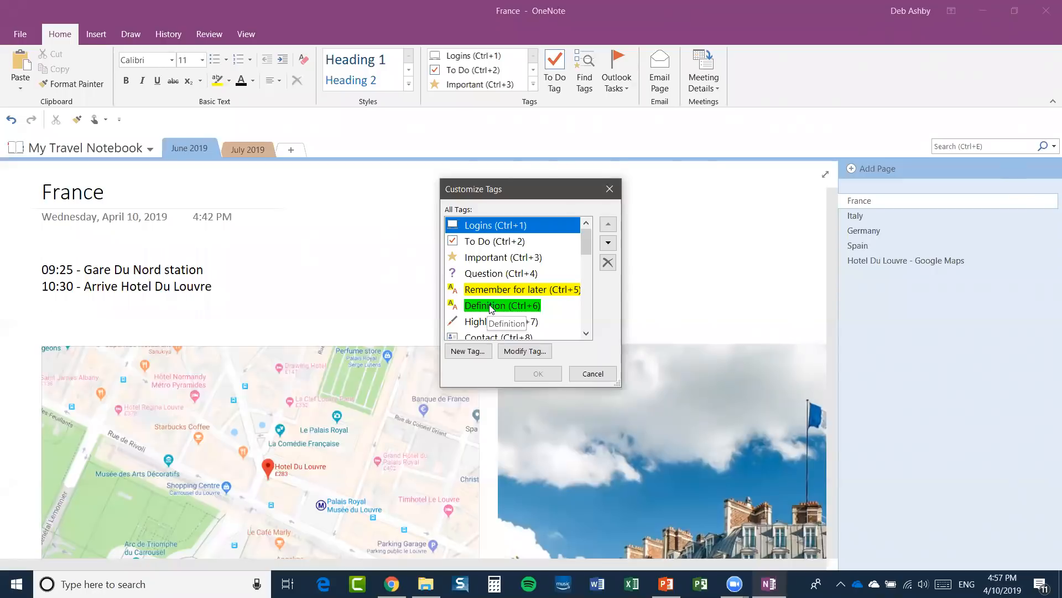
{"action": "left_click", "coordinate": [593, 374]}
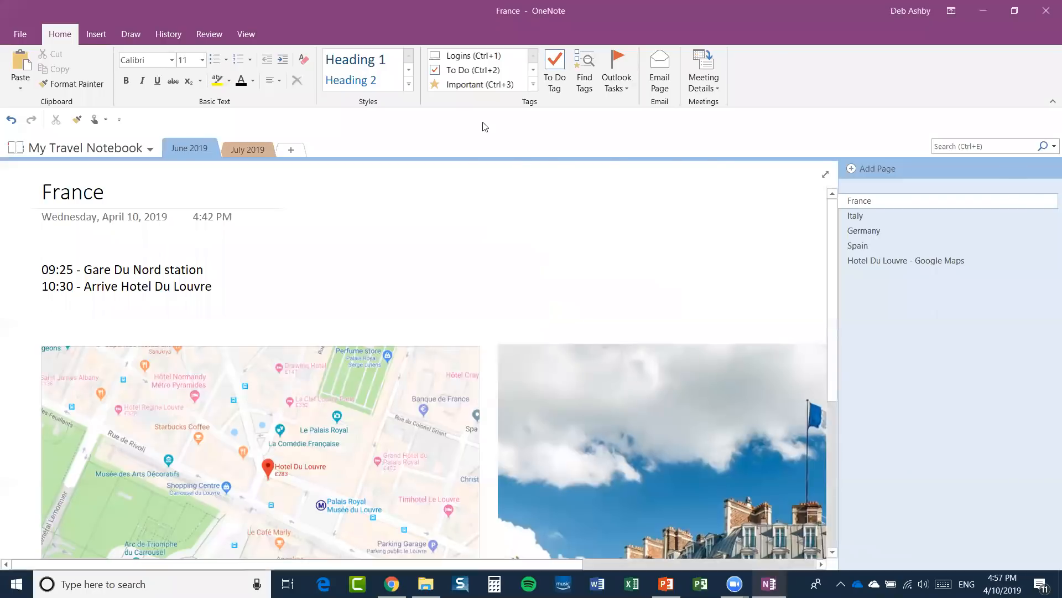
Add a To Do checkbox to the 09:25 Gare Du Nord itinerary line.
{"action": "left_click", "coordinate": [533, 84]}
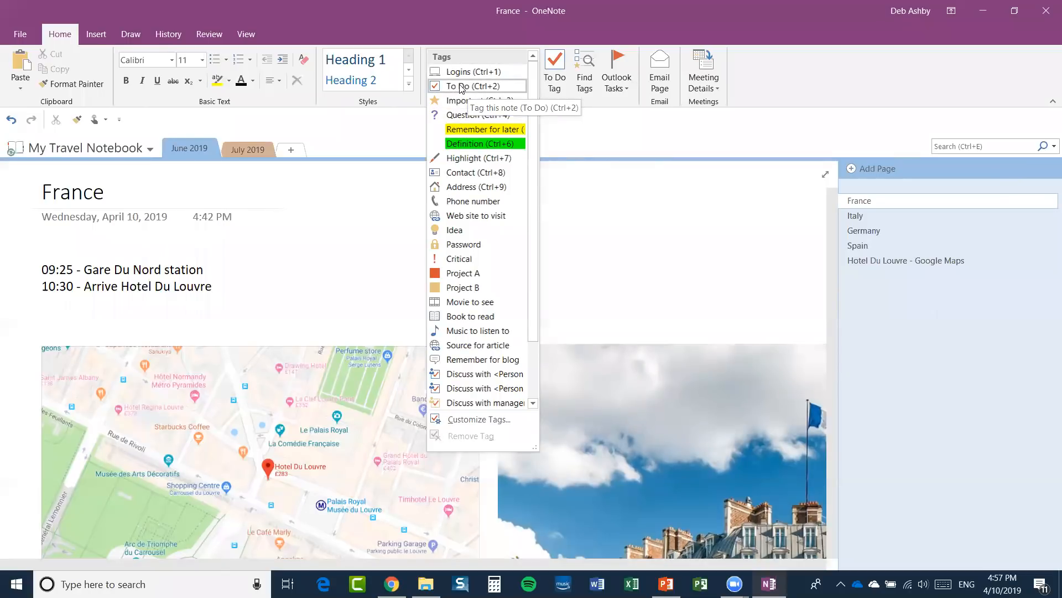
{"action": "left_click", "coordinate": [48, 270]}
{"action": "left_click", "coordinate": [42, 269]}
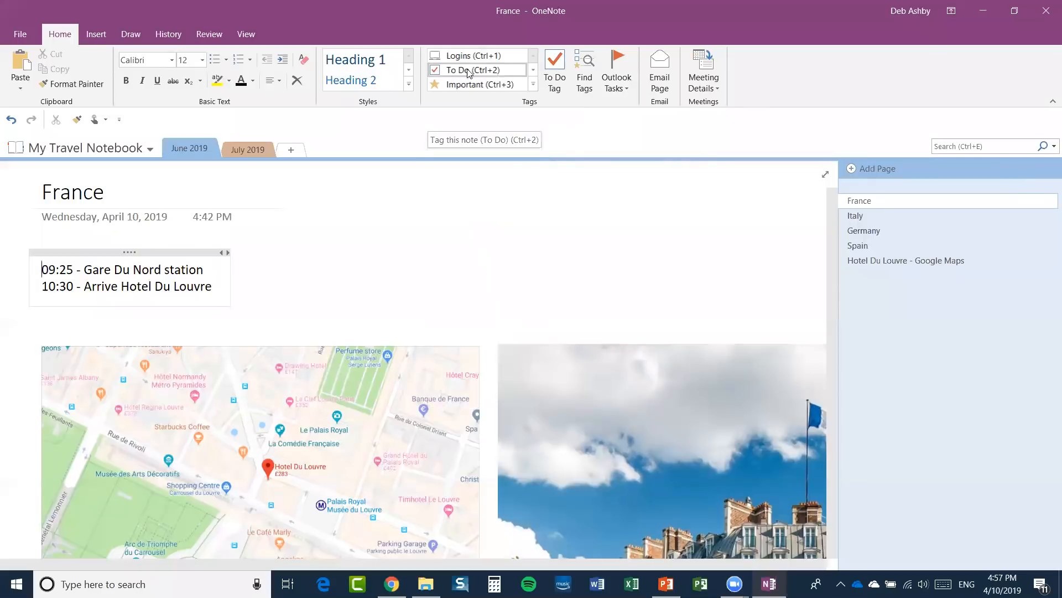
{"action": "left_click", "coordinate": [552, 80]}
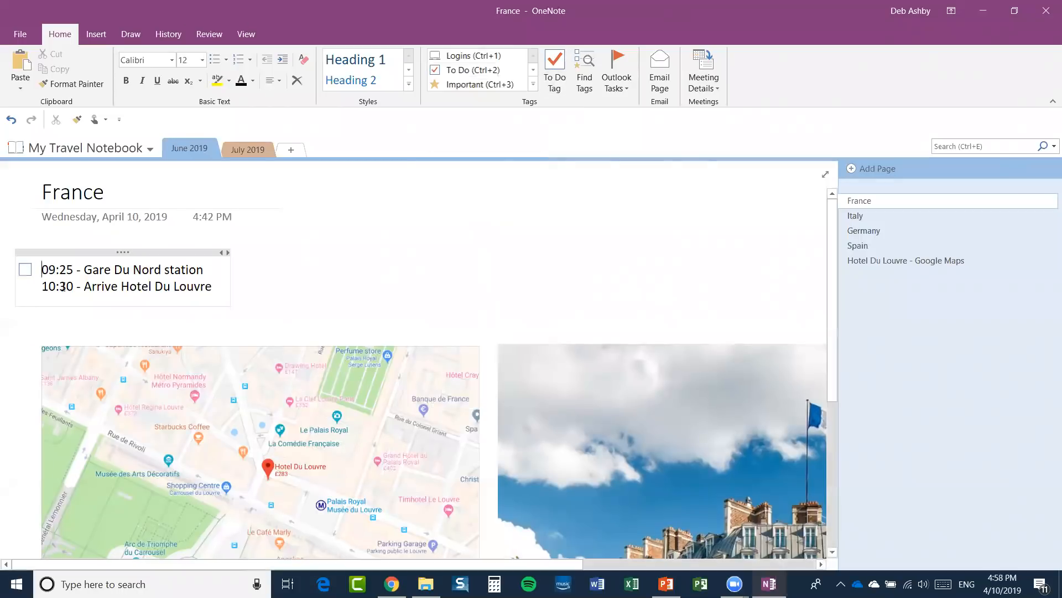
{"action": "left_click", "coordinate": [25, 271]}
{"action": "left_click", "coordinate": [25, 270]}
Give the 10:30 line and the four later lines To Do checkboxes, then tick 09:25 Gare Du Nord.
{"action": "left_click", "coordinate": [555, 78]}
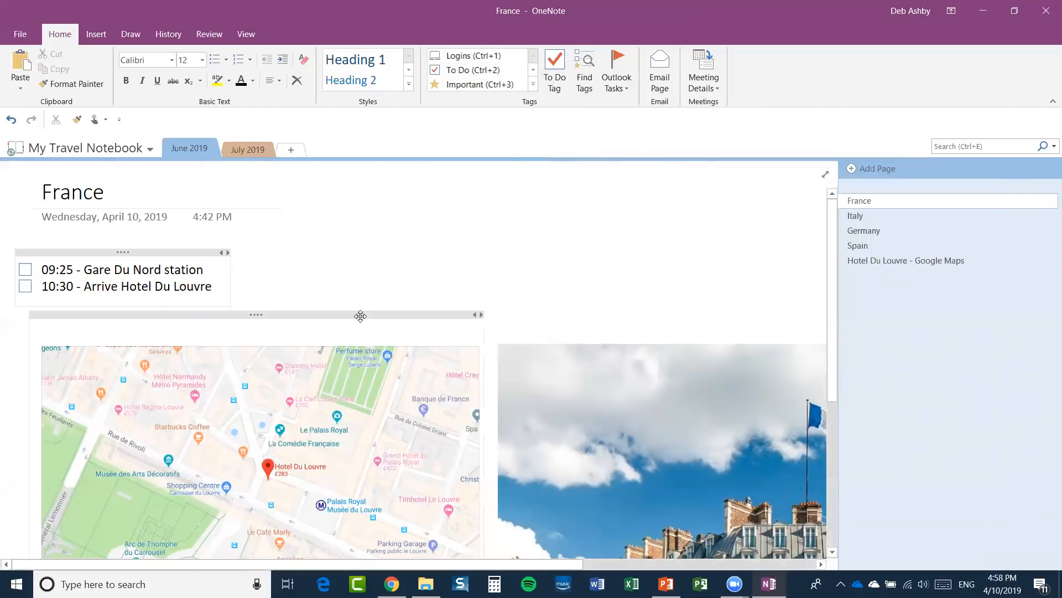
{"action": "scroll", "coordinate": [361, 316], "scroll_direction": "down", "scroll_amount": 5}
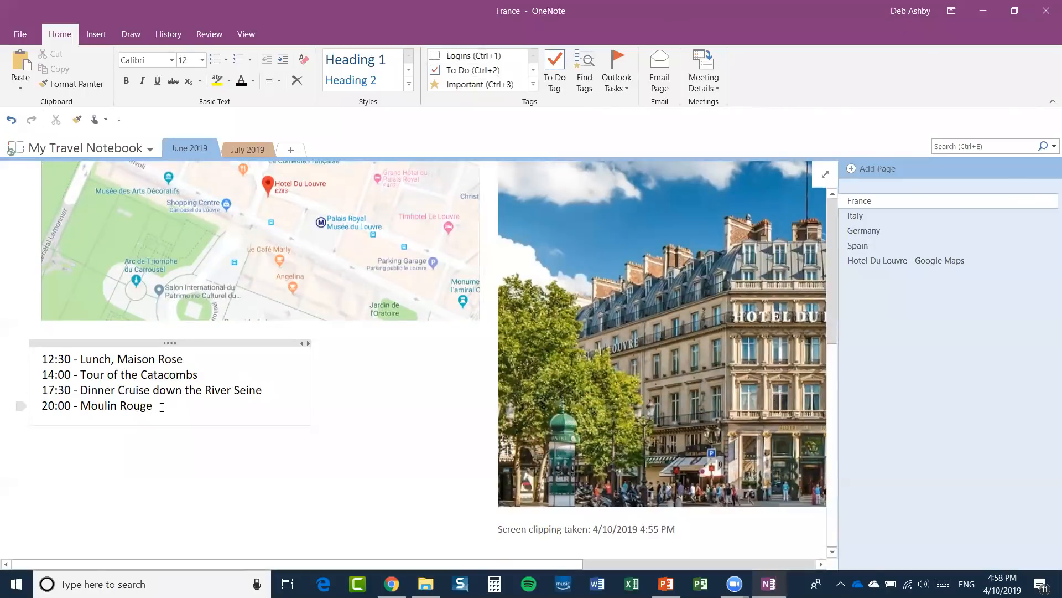
{"action": "left_click_drag", "start_coordinate": [161, 407], "coordinate": [40, 357]}
{"action": "left_click", "coordinate": [555, 79]}
{"action": "scroll", "coordinate": [417, 358], "scroll_direction": "up", "scroll_amount": 3}
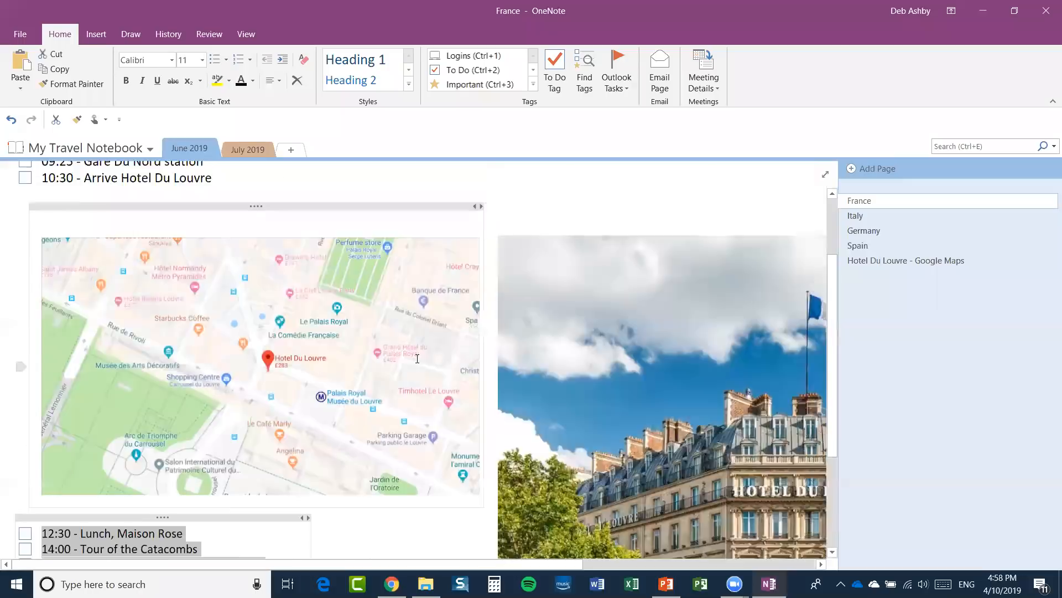
{"action": "scroll", "coordinate": [418, 359], "scroll_direction": "up", "scroll_amount": 2}
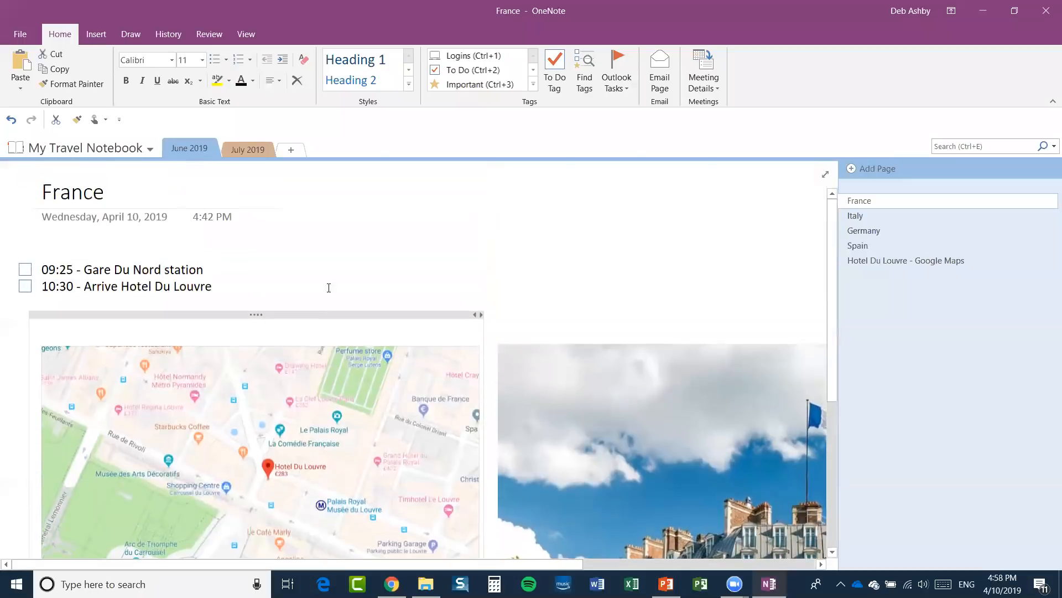
{"action": "left_click", "coordinate": [25, 270]}
{"action": "left_click", "coordinate": [434, 236]}
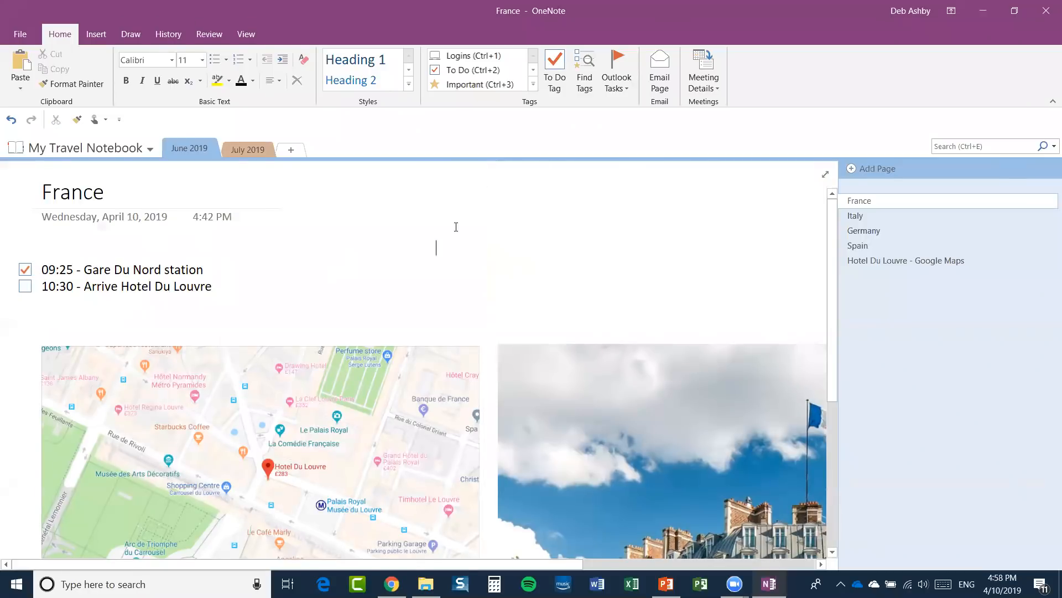
Close the Tags gallery without tagging anything and switch the ribbon to the Insert tab.
{"action": "left_click", "coordinate": [533, 84]}
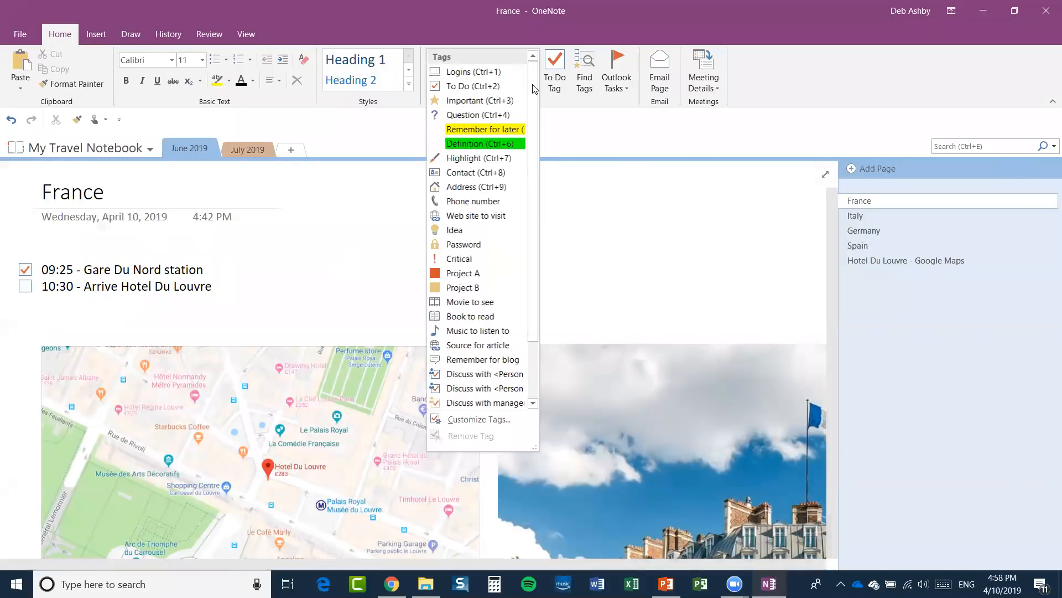
{"action": "left_click", "coordinate": [656, 145]}
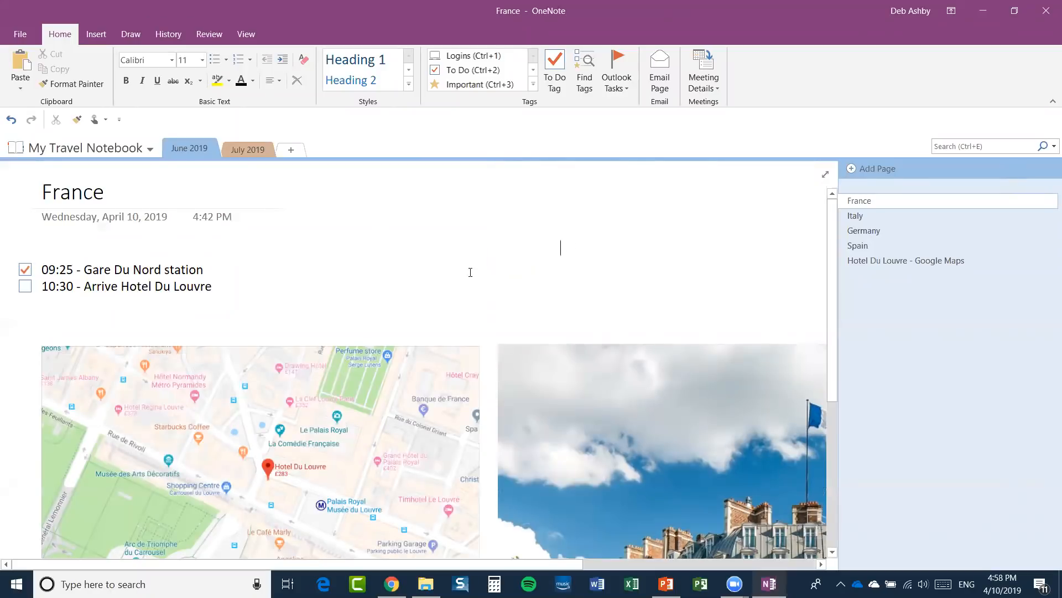
{"action": "left_click", "coordinate": [96, 34]}
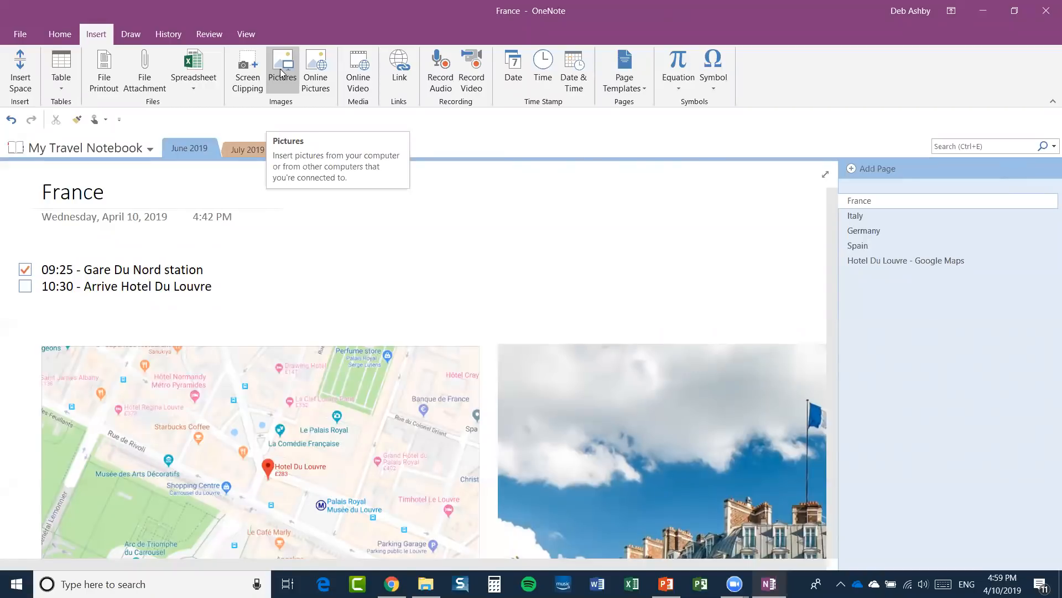
Insert France Itinerary.docx onto the France page as a file attachment.
{"action": "left_click", "coordinate": [145, 72]}
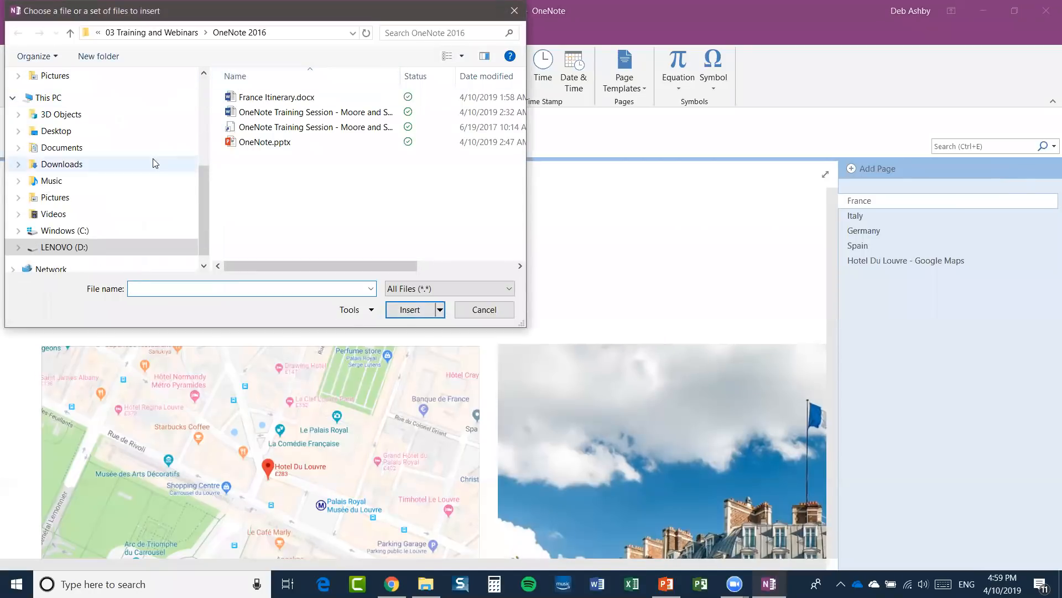
{"action": "left_click", "coordinate": [266, 98]}
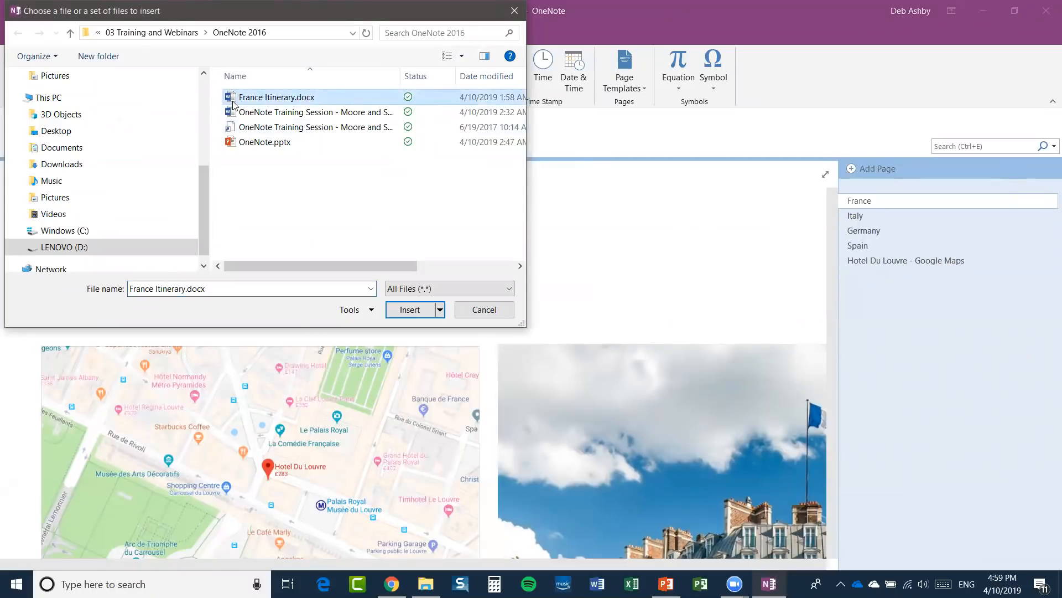
{"action": "left_click", "coordinate": [410, 310]}
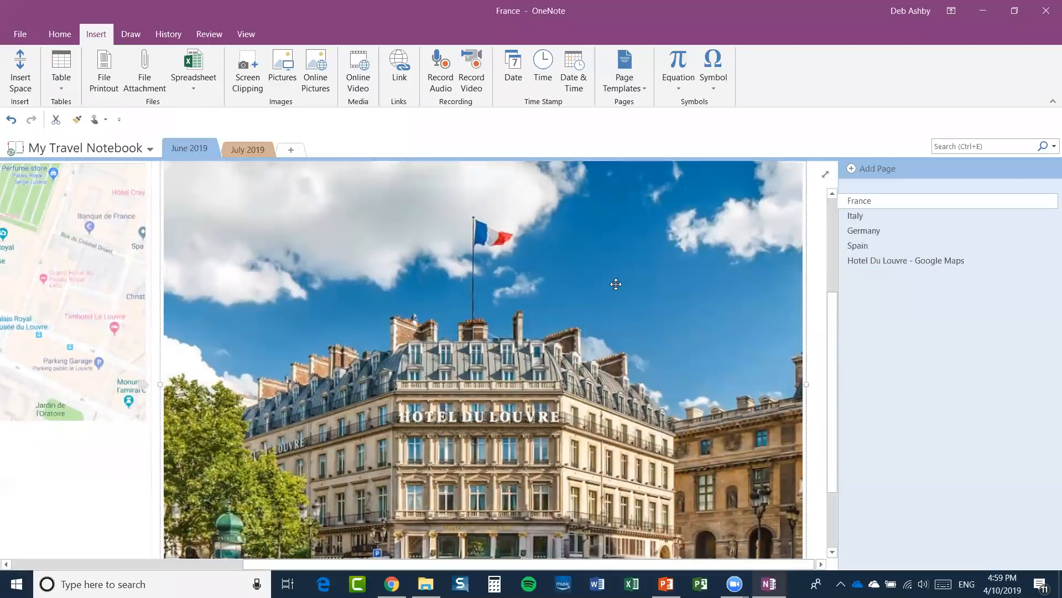
Attach the file and move the France Itinerary icon to the upper right, level with the title.
{"action": "left_click", "coordinate": [613, 293]}
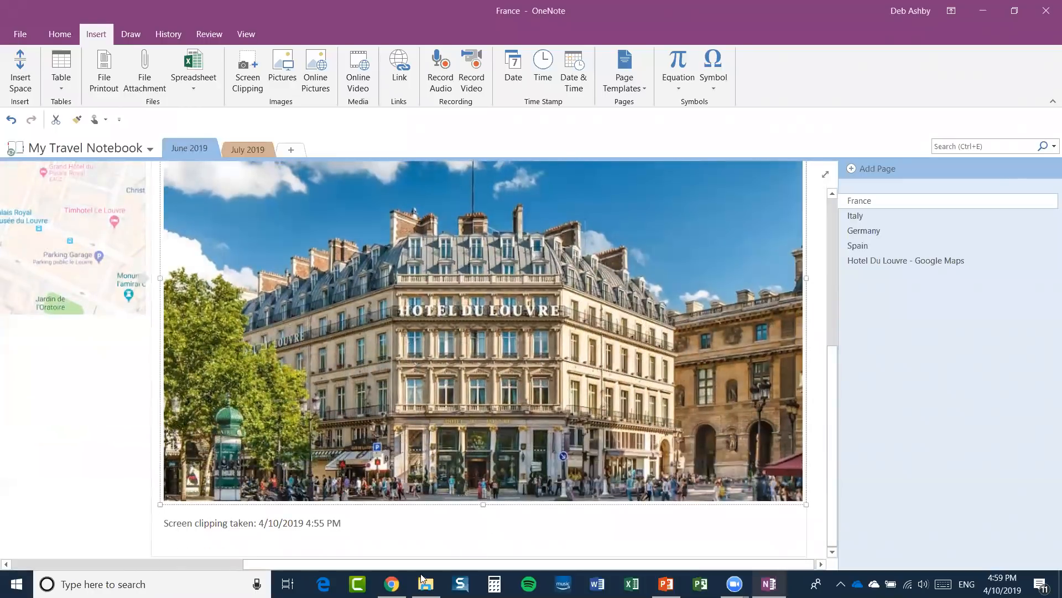
{"action": "left_click_drag", "start_coordinate": [389, 565], "coordinate": [157, 565]}
{"action": "scroll", "coordinate": [389, 393], "scroll_direction": "up", "scroll_amount": 5}
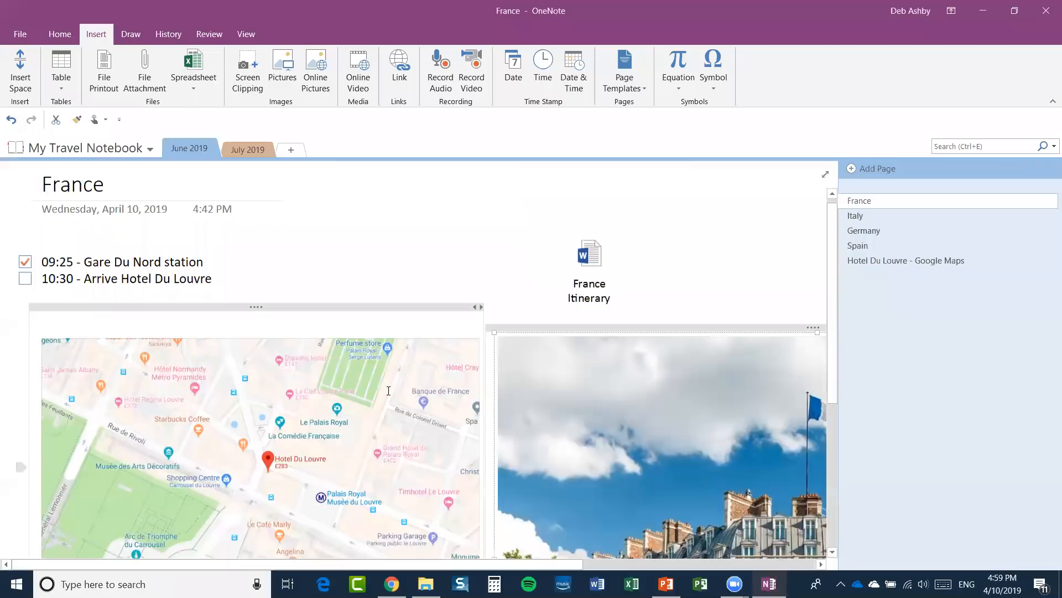
{"action": "left_click_drag", "start_coordinate": [590, 263], "coordinate": [756, 238]}
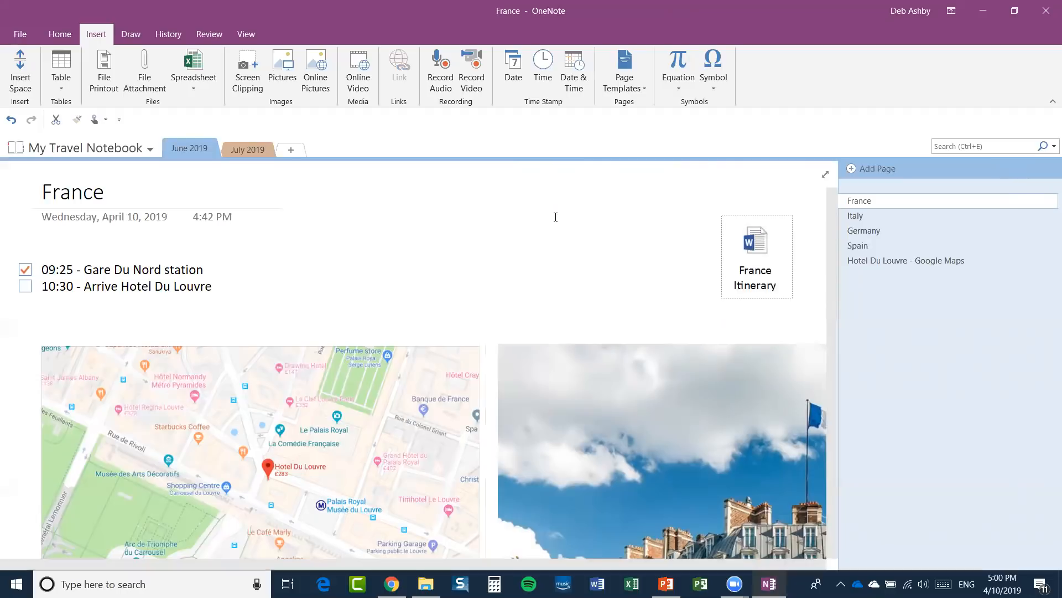
Tag the France Itinerary attachment with the Important star from the Home tab's Tags gallery.
{"action": "left_click", "coordinate": [55, 34]}
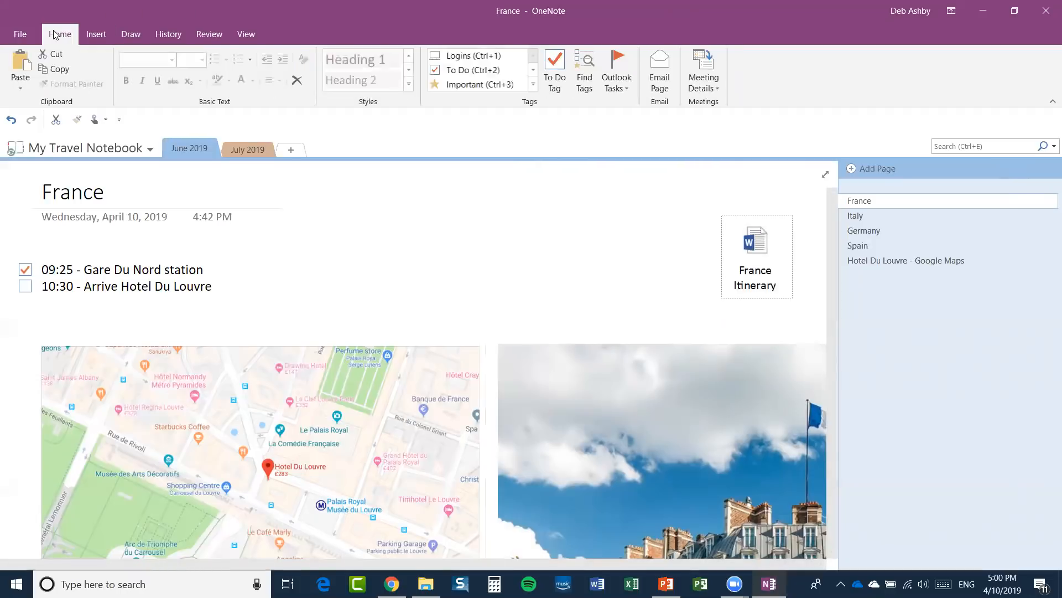
{"action": "left_click", "coordinate": [533, 85]}
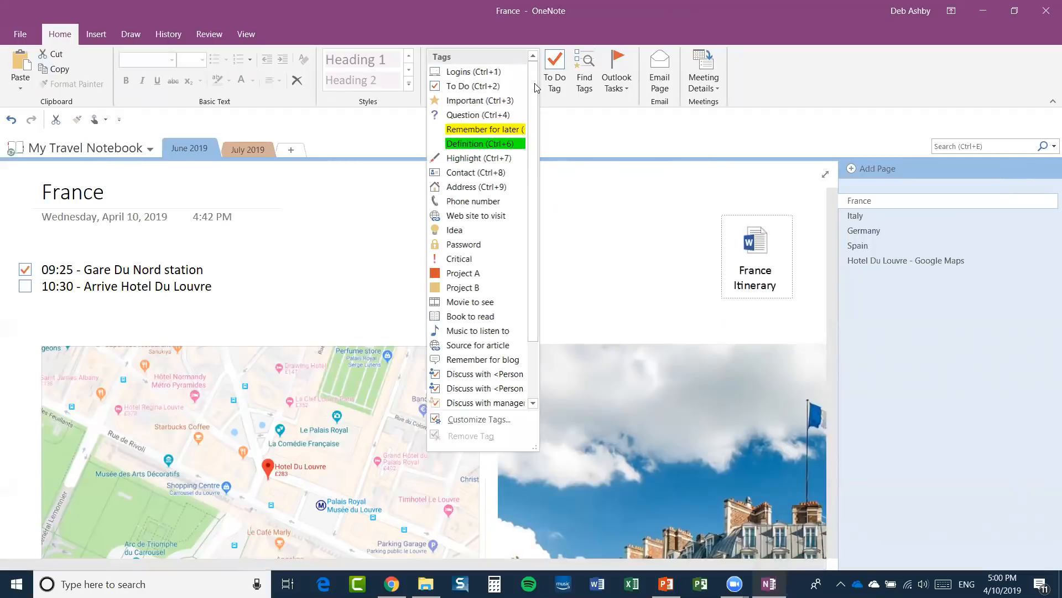
{"action": "left_click", "coordinate": [457, 101]}
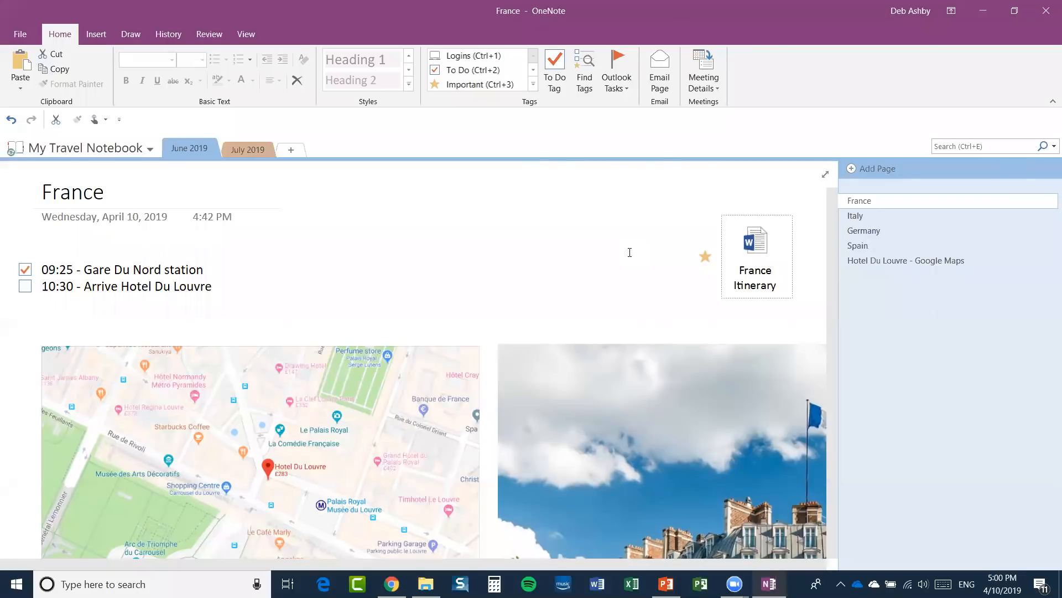
Open Find Tags with Search set to This notebook and tags grouped by Tag name.
{"action": "left_click", "coordinate": [583, 74]}
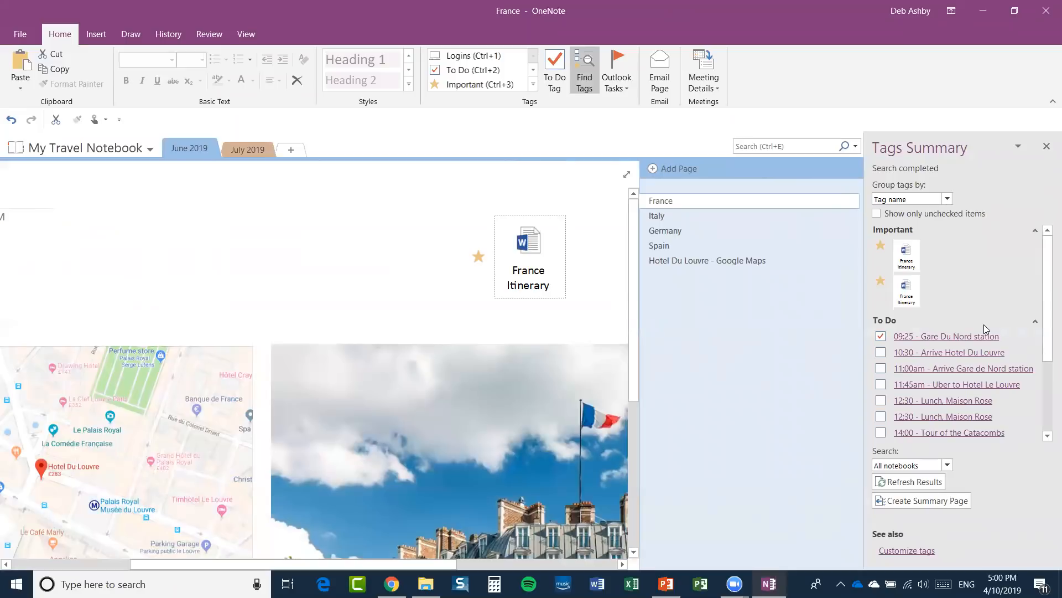
{"action": "left_click", "coordinate": [947, 466]}
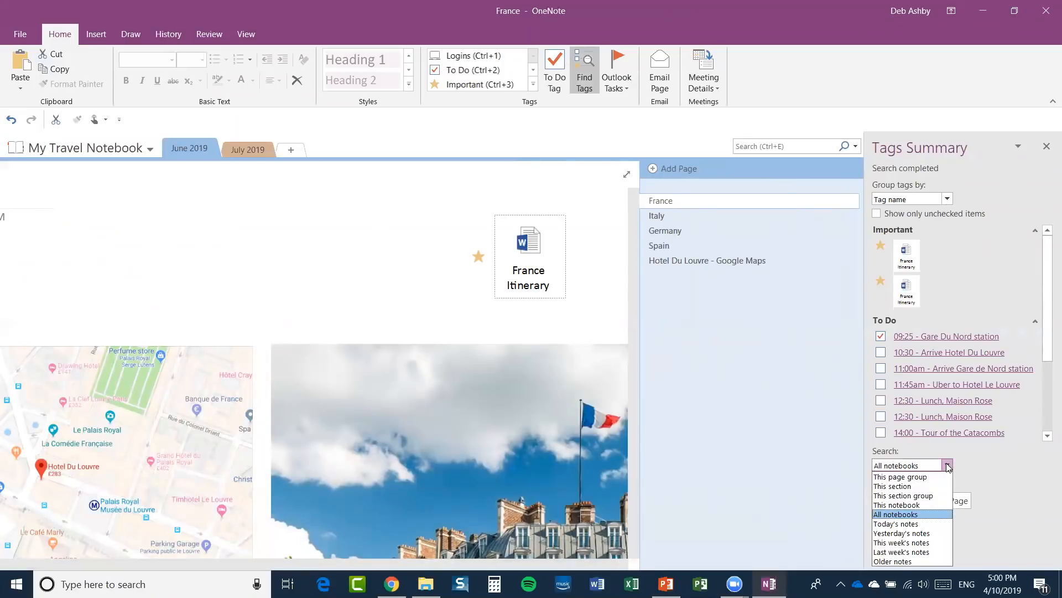
{"action": "left_click", "coordinate": [916, 506]}
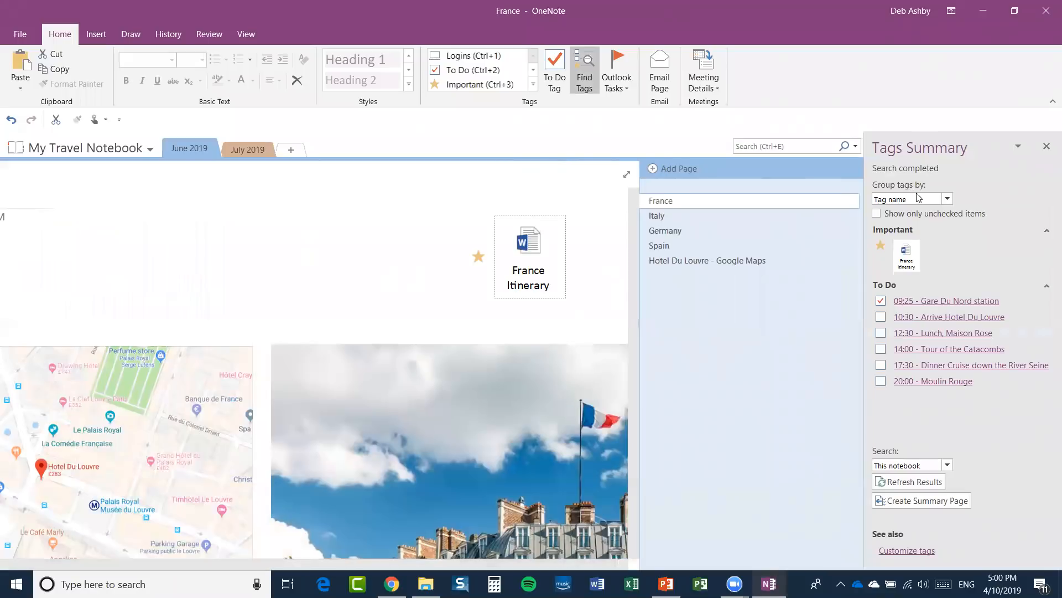
{"action": "left_click", "coordinate": [948, 199]}
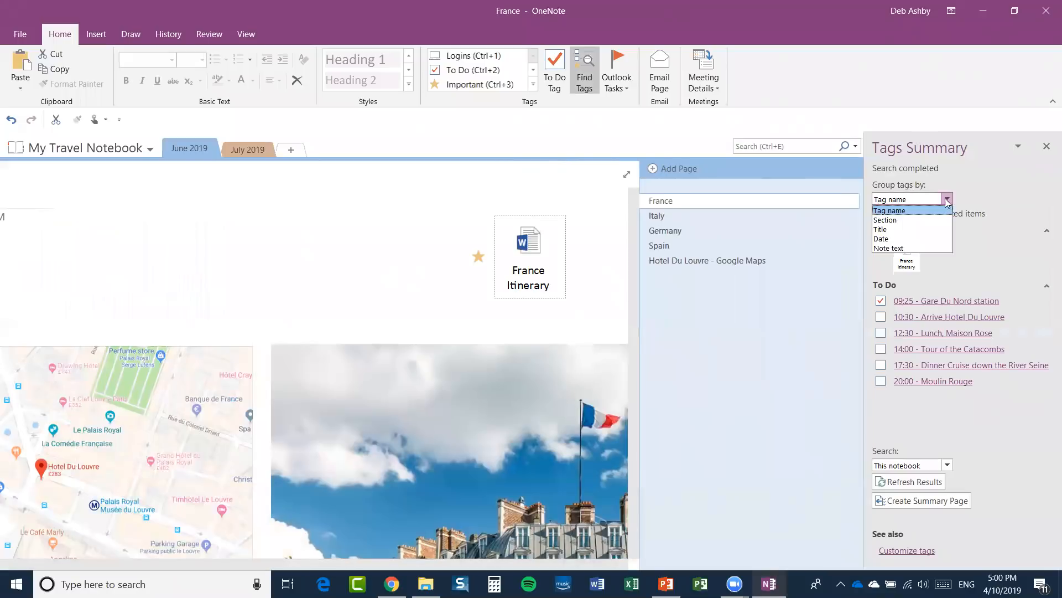
{"action": "left_click", "coordinate": [902, 210]}
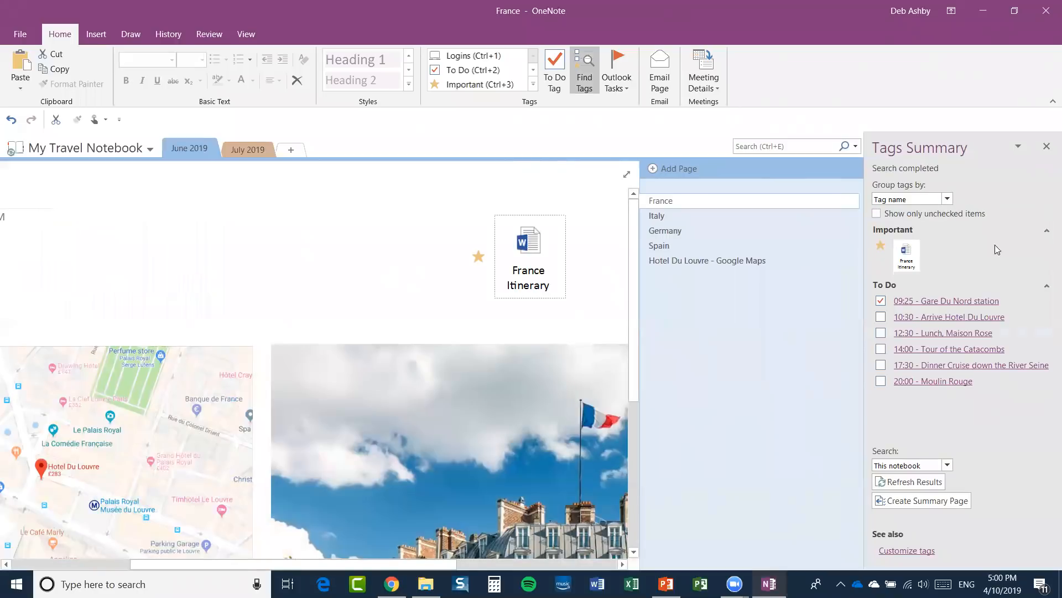
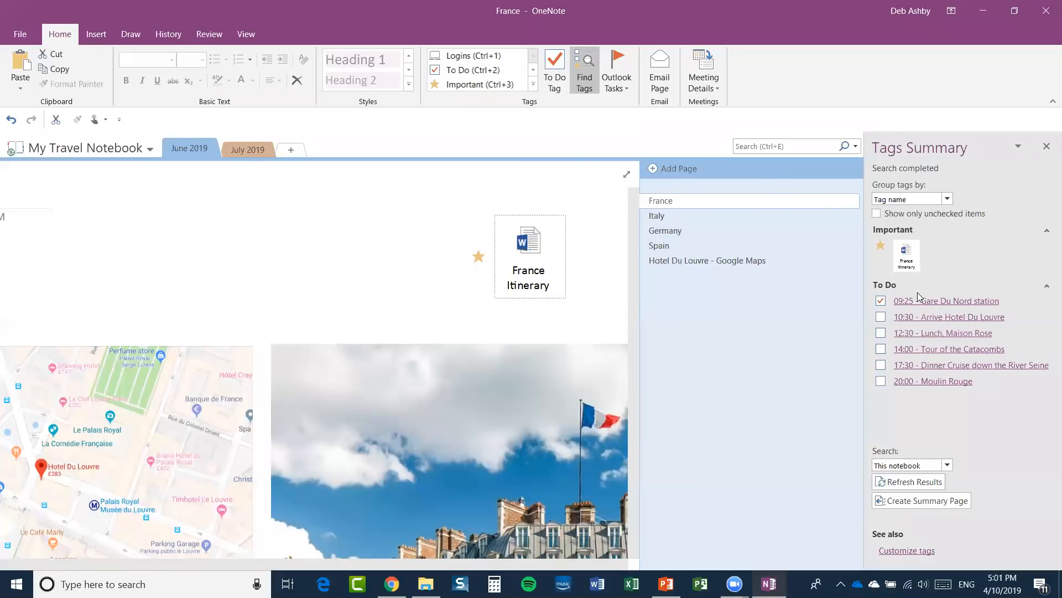
Collapse the Important group in Tags Summary and create a summary page of the to-do tags.
{"action": "left_click", "coordinate": [1045, 230]}
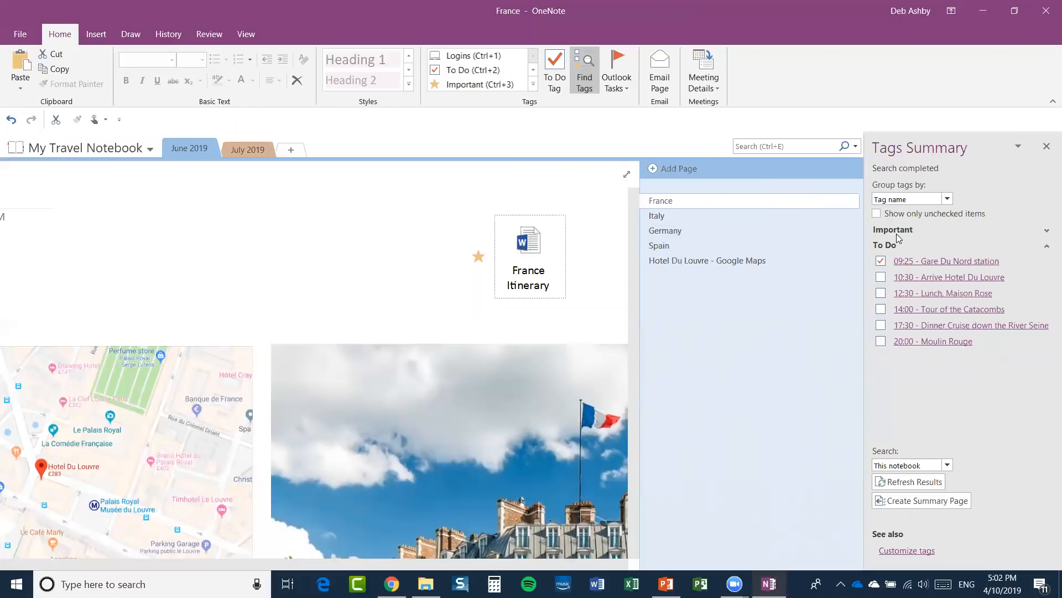
{"action": "left_click", "coordinate": [903, 501]}
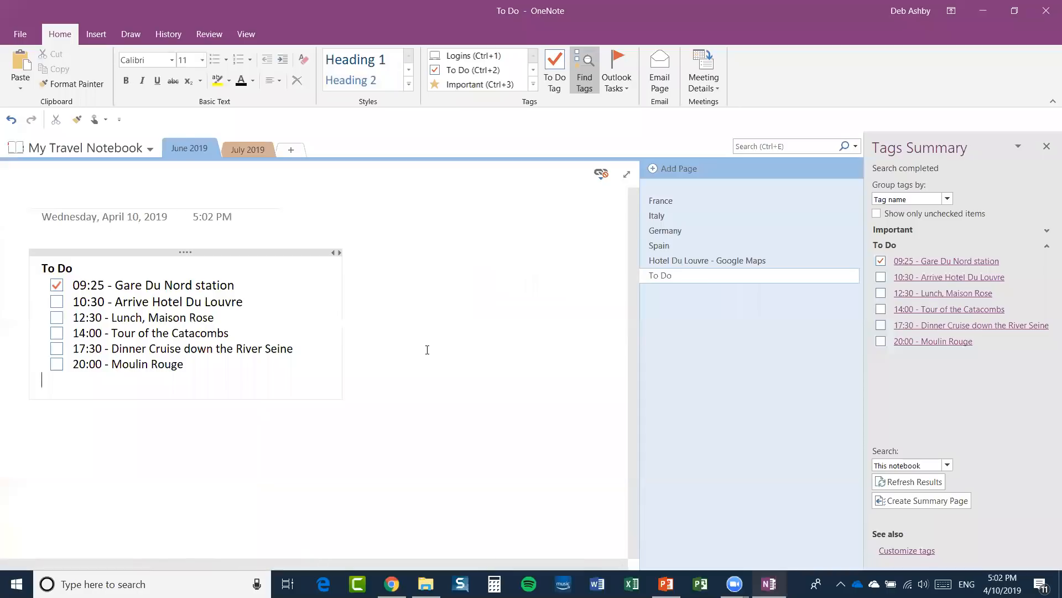
Close the Tags Summary pane and delete the To Do page.
{"action": "left_click", "coordinate": [1047, 146]}
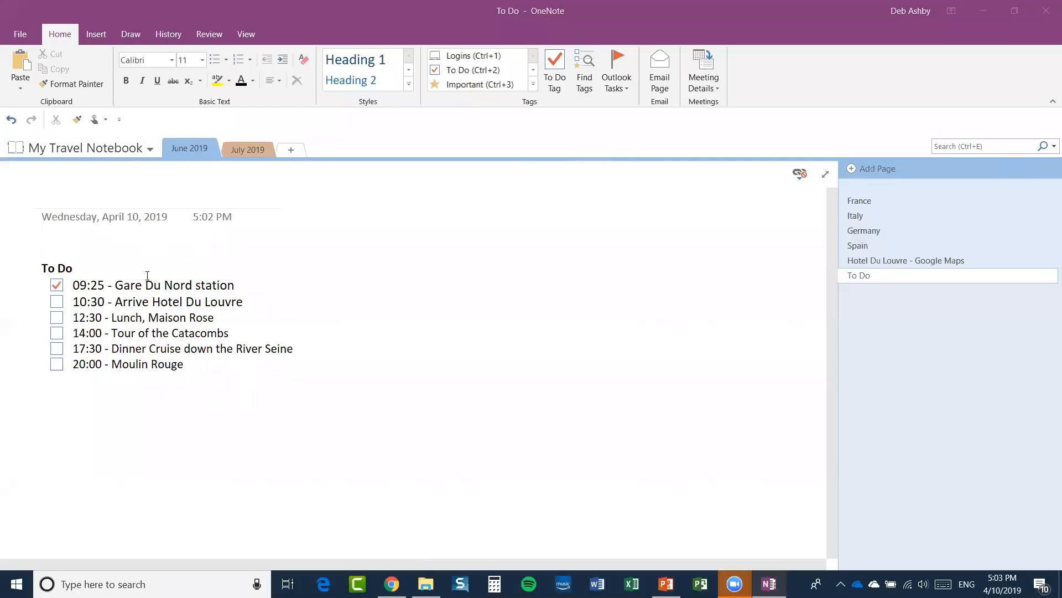
{"action": "right_click", "coordinate": [861, 277]}
{"action": "left_click", "coordinate": [900, 299]}
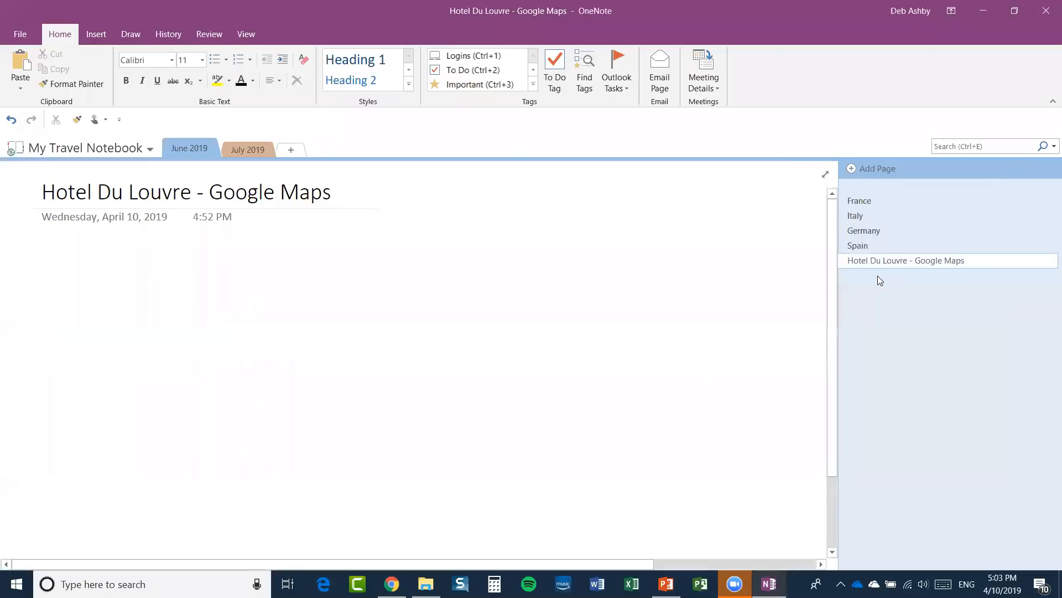
Delete the Hotel Du Louvre - Google Maps page and go back to France.
{"action": "right_click", "coordinate": [873, 261]}
{"action": "left_click", "coordinate": [916, 286]}
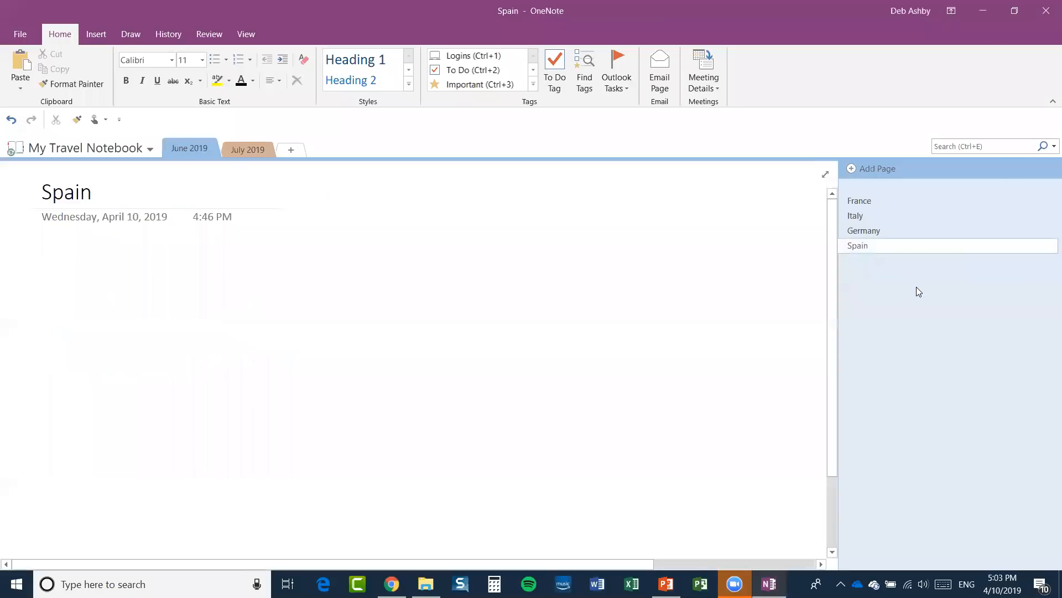
{"action": "left_click", "coordinate": [884, 202]}
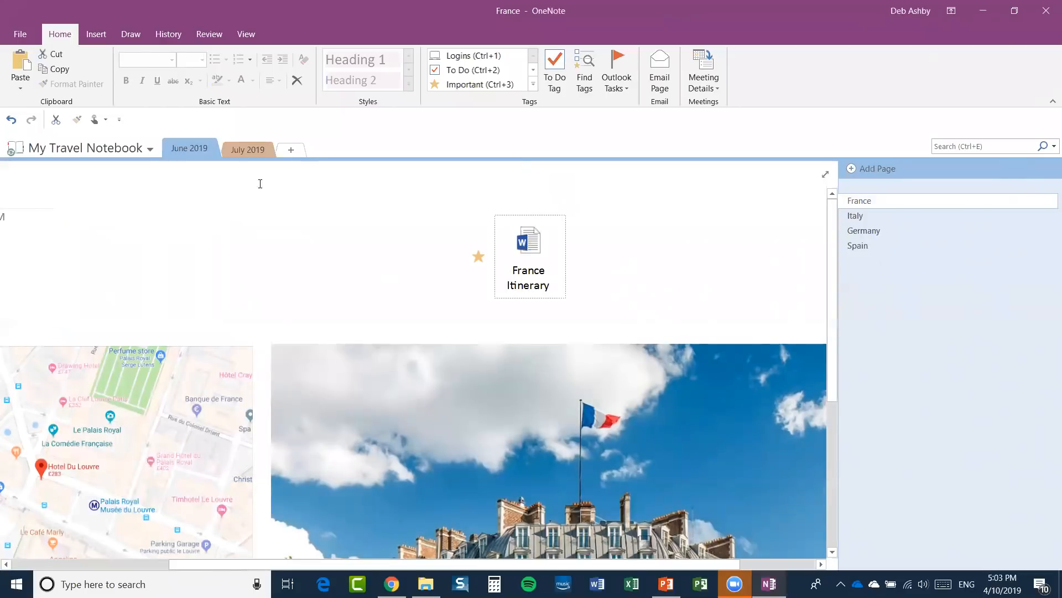
{"action": "left_click", "coordinate": [96, 34]}
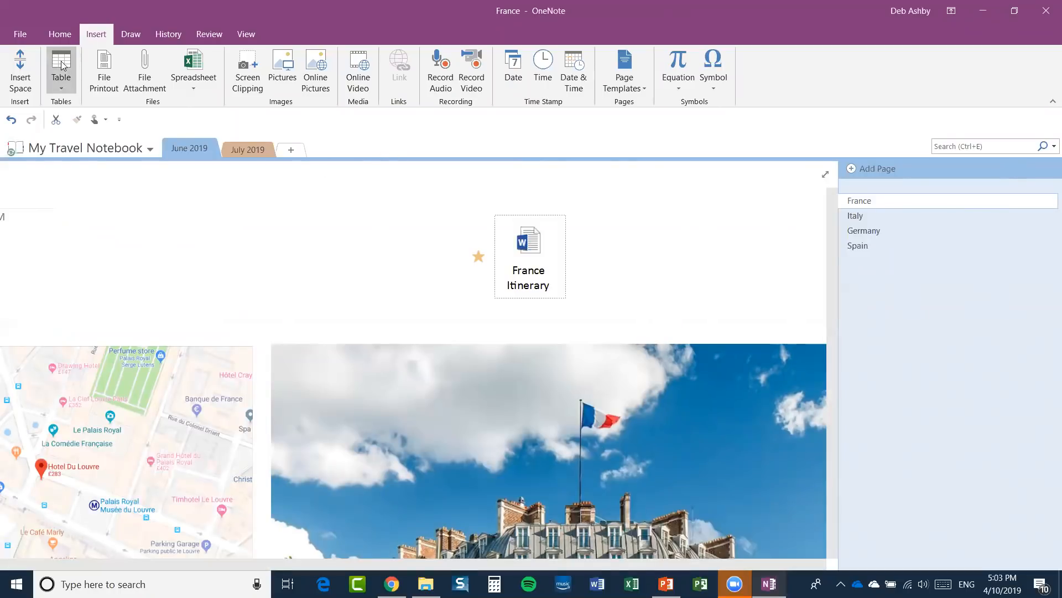
{"action": "left_click", "coordinate": [63, 89]}
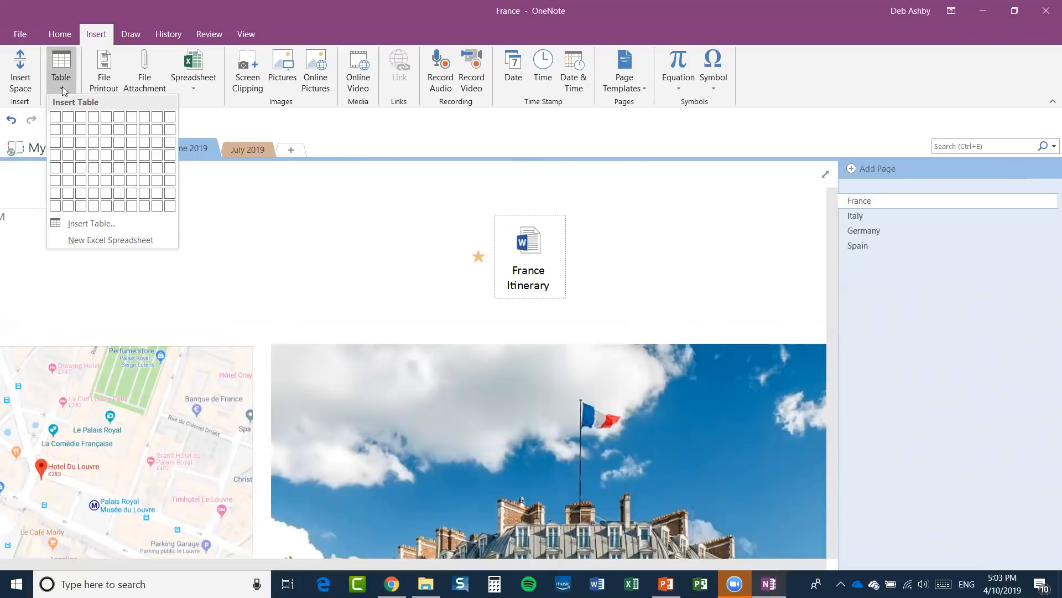
{"action": "left_click", "coordinate": [60, 36]}
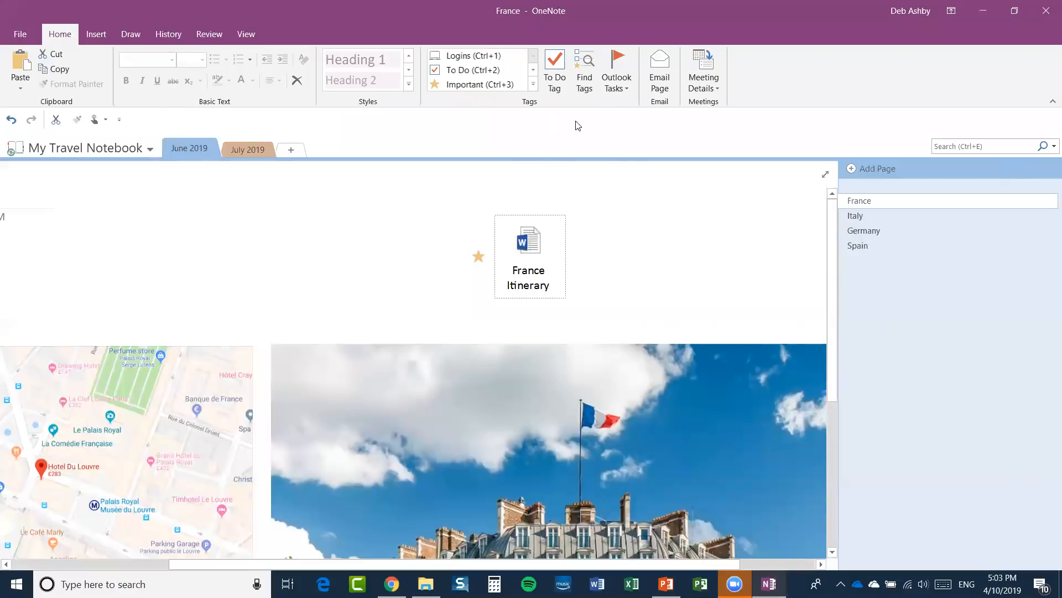
Look over the Outlook Tasks flag options without choosing one.
{"action": "left_click", "coordinate": [628, 88]}
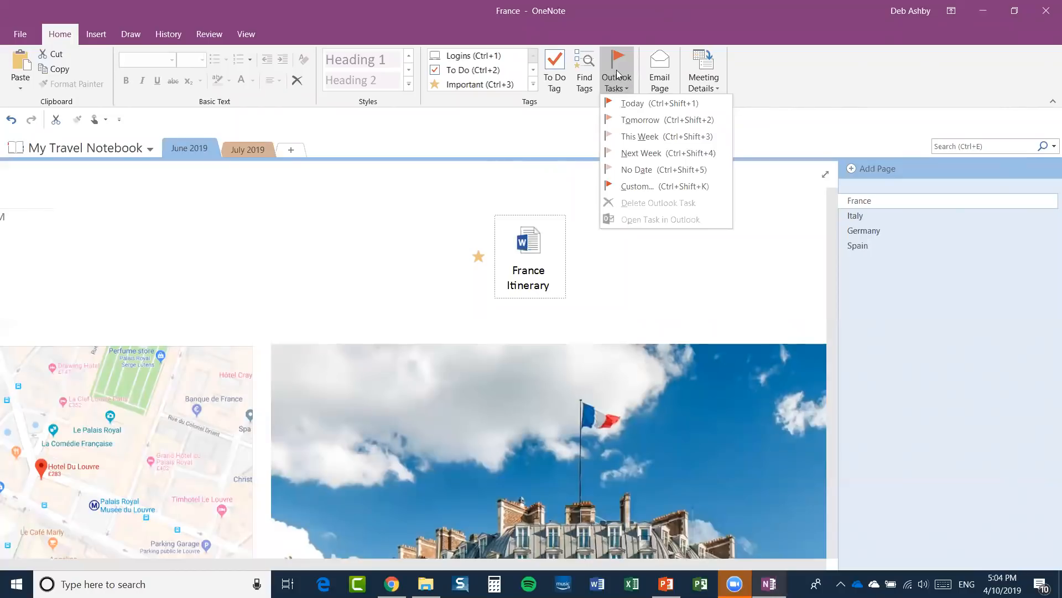
{"action": "left_click", "coordinate": [280, 269]}
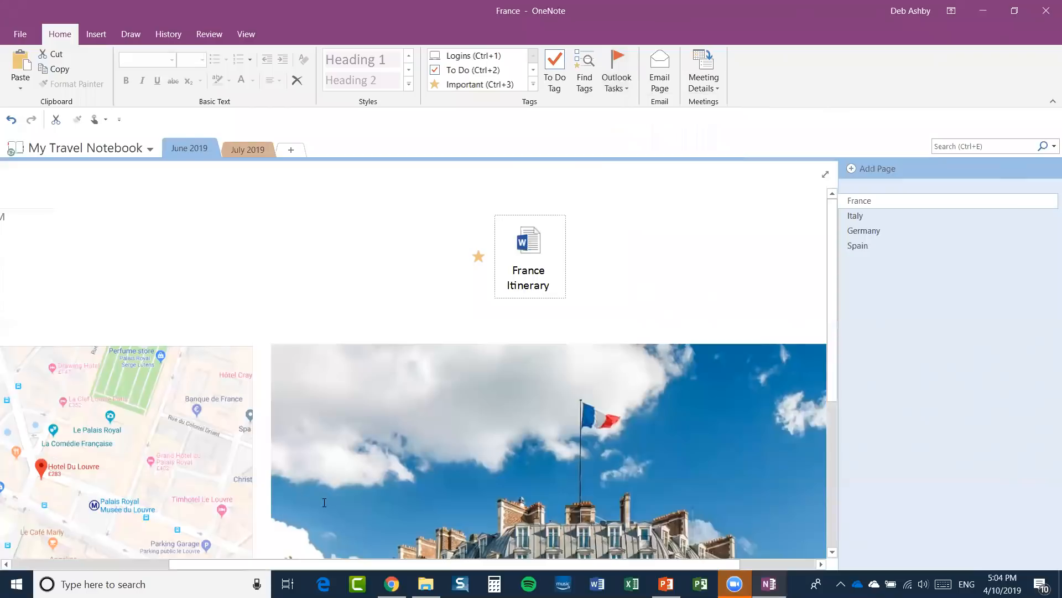
{"action": "left_click_drag", "start_coordinate": [224, 561], "coordinate": [99, 555]}
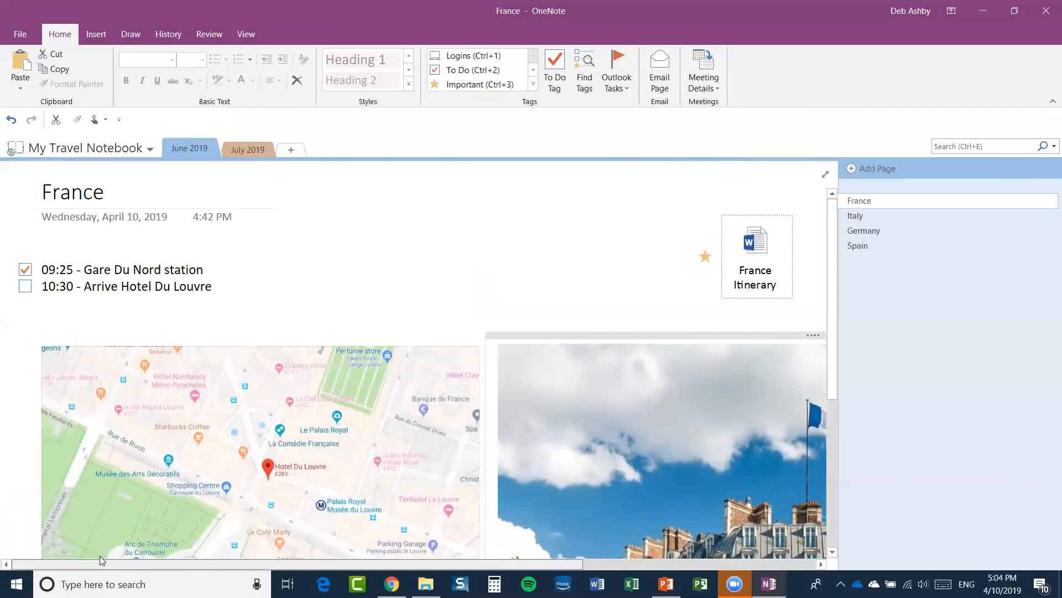
Flag the 10:30 - Arrive Hotel Du Louvre line as an Outlook task for Today.
{"action": "left_click", "coordinate": [215, 288]}
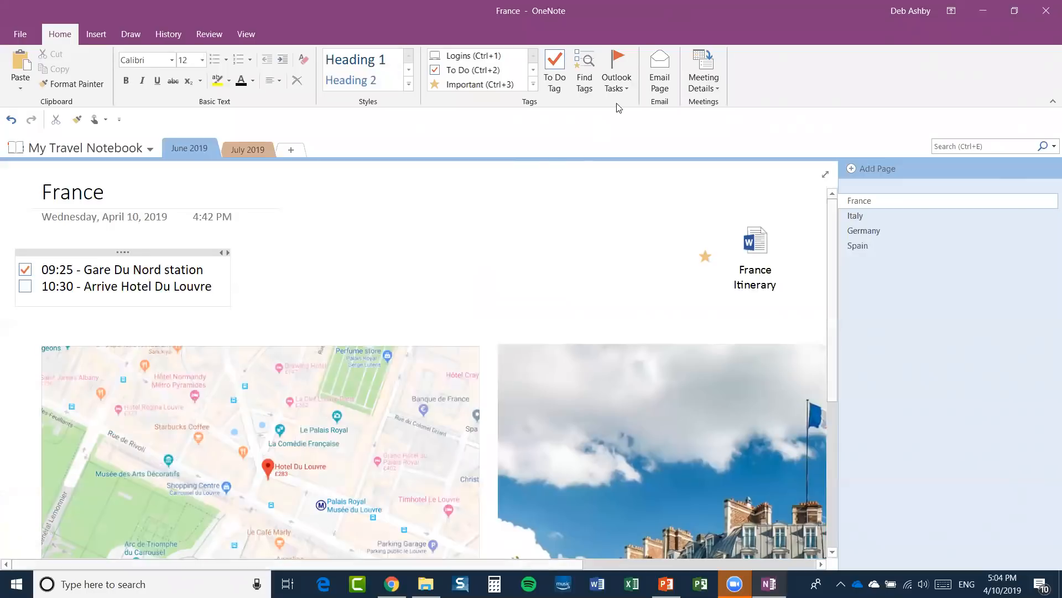
{"action": "left_click", "coordinate": [627, 89]}
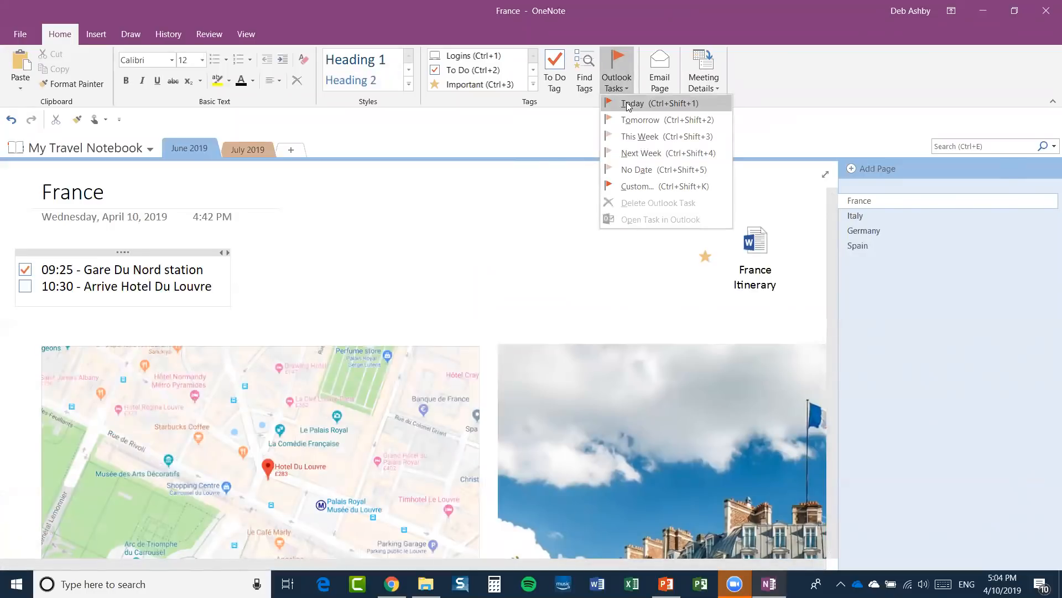
{"action": "left_click", "coordinate": [628, 105]}
{"action": "mouse_move", "coordinate": [26, 290]}
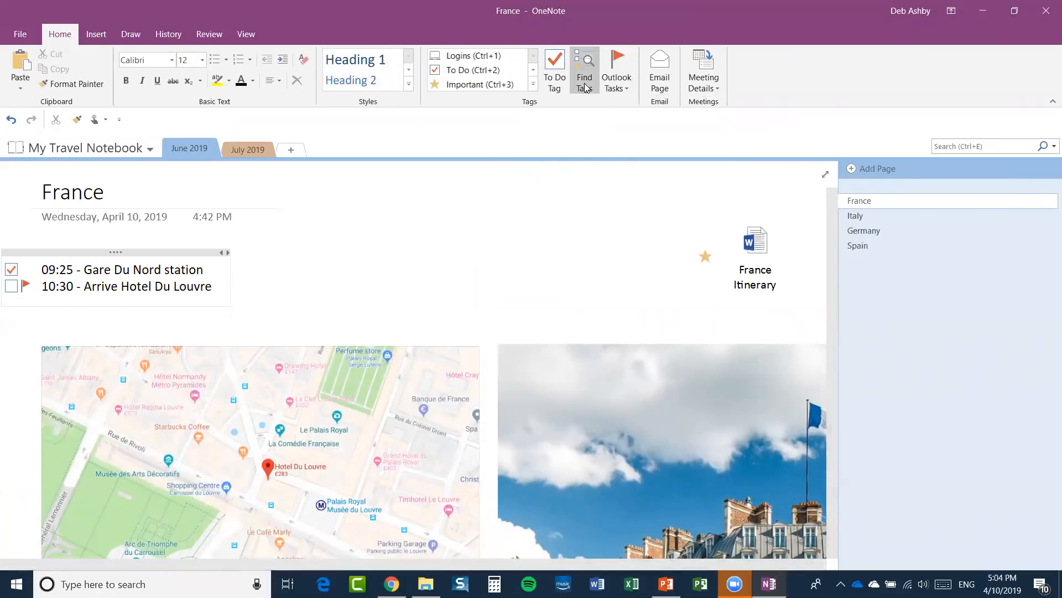
Nudge the first itinerary checklist slightly right and show today's Meeting Details.
{"action": "left_click", "coordinate": [627, 89]}
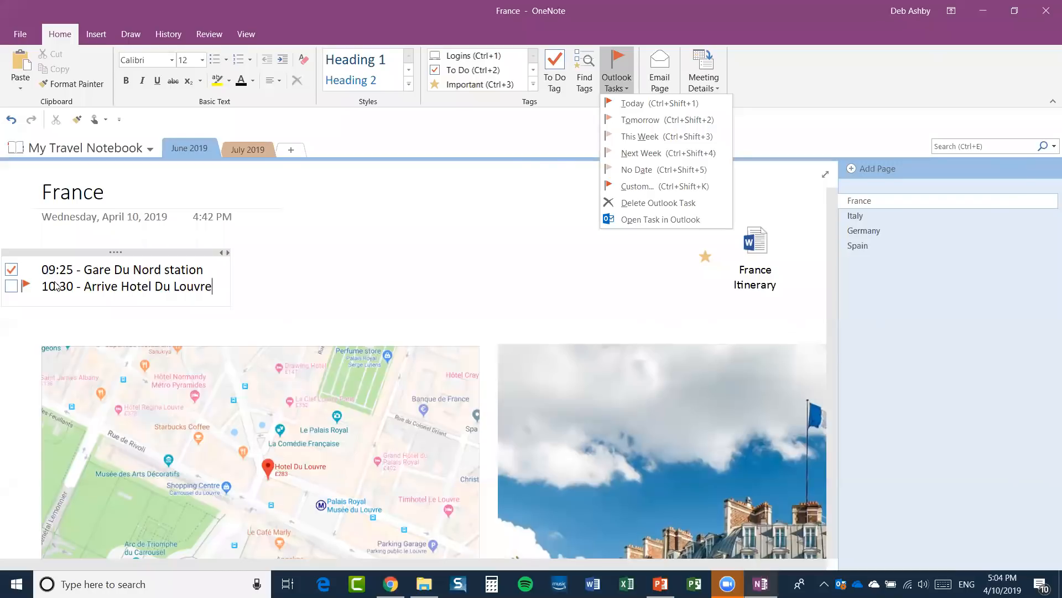
{"action": "left_click", "coordinate": [401, 209]}
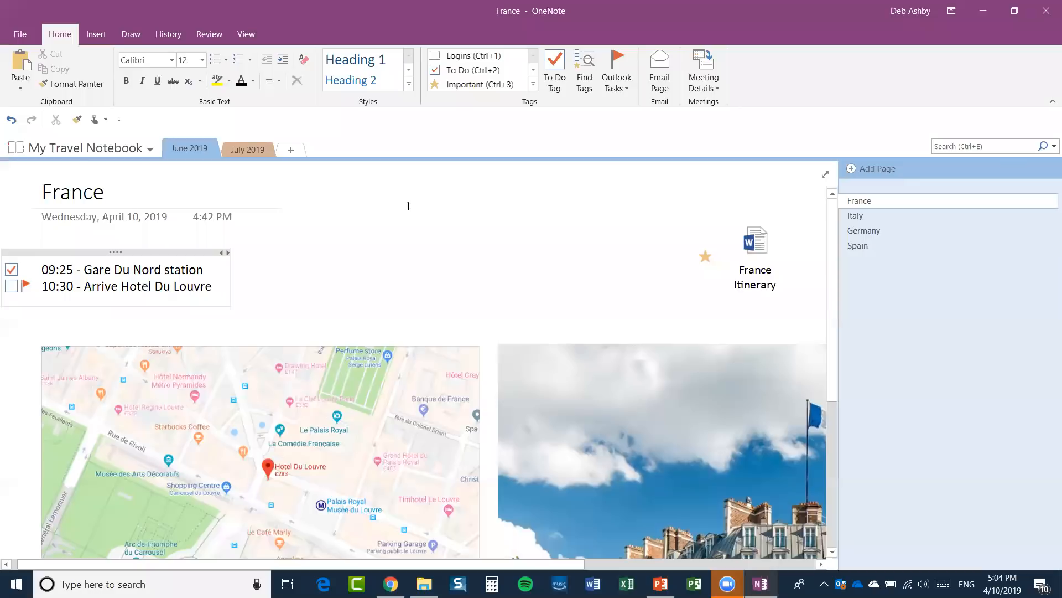
{"action": "left_click_drag", "start_coordinate": [141, 251], "coordinate": [161, 252]}
{"action": "left_click", "coordinate": [714, 84]}
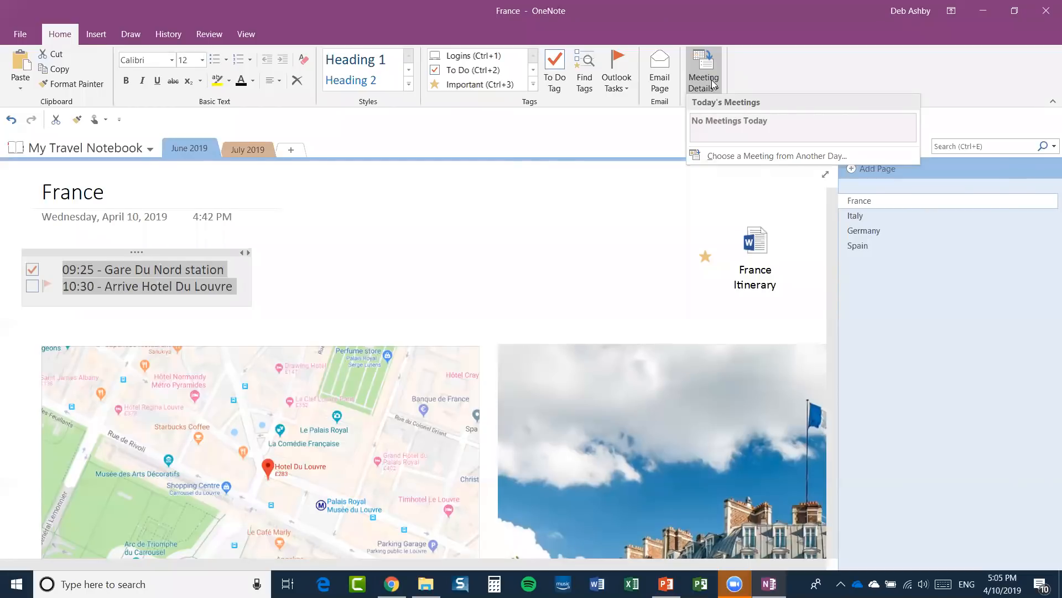
Close the Meeting Details list, scroll the France page, then reopen and close it.
{"action": "left_click", "coordinate": [336, 265]}
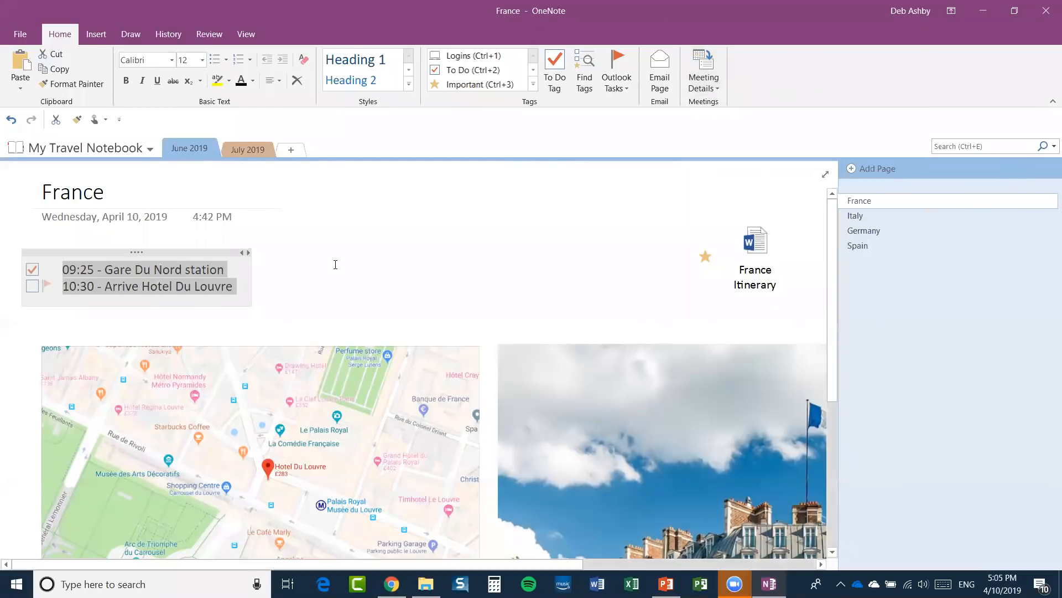
{"action": "scroll", "coordinate": [335, 269], "scroll_direction": "down", "scroll_amount": 5}
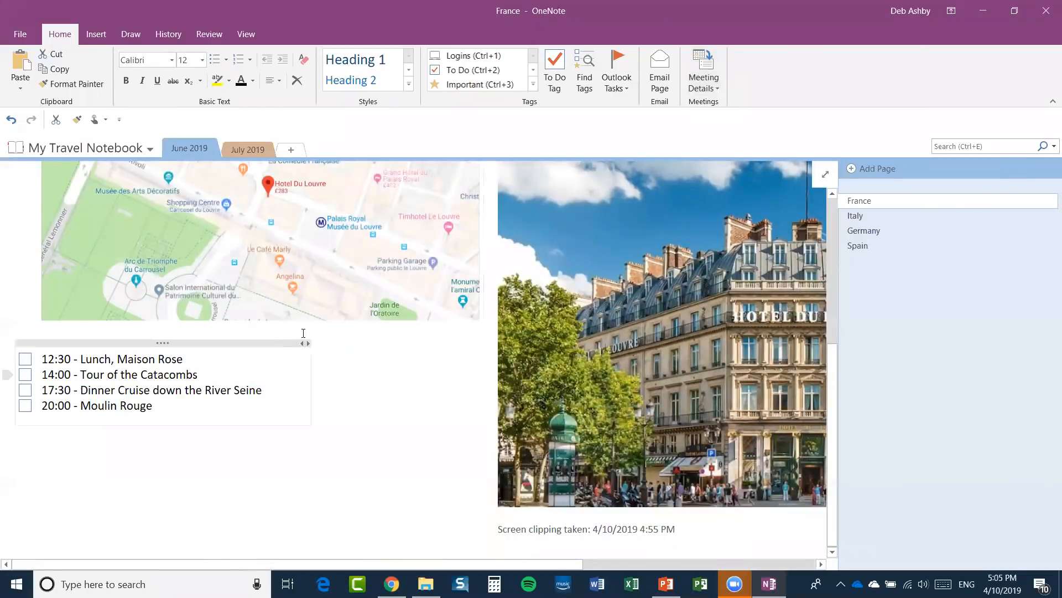
{"action": "scroll", "coordinate": [310, 332], "scroll_direction": "up", "scroll_amount": 5}
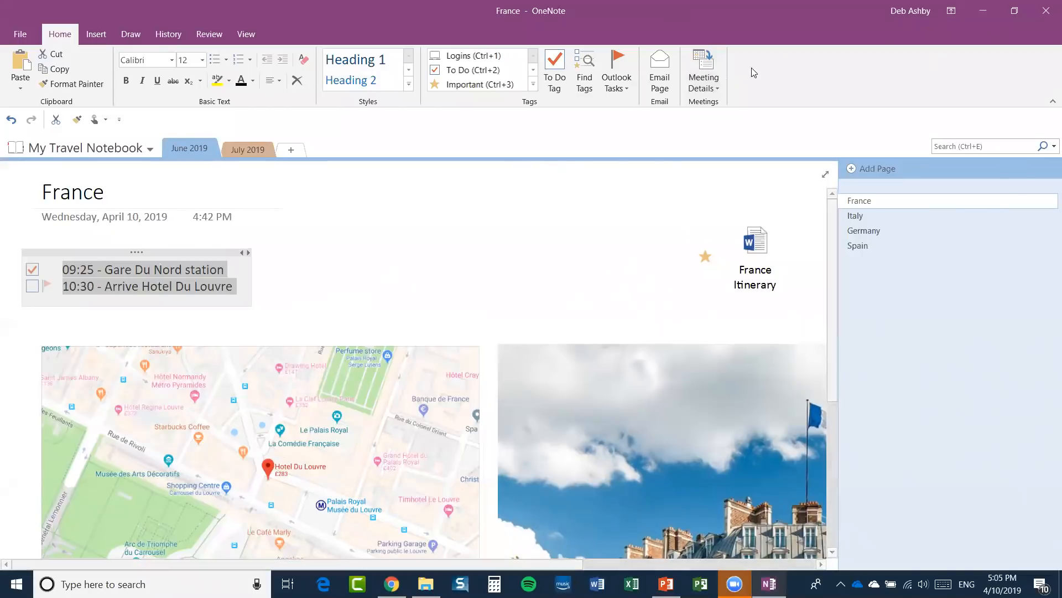
{"action": "left_click", "coordinate": [714, 87]}
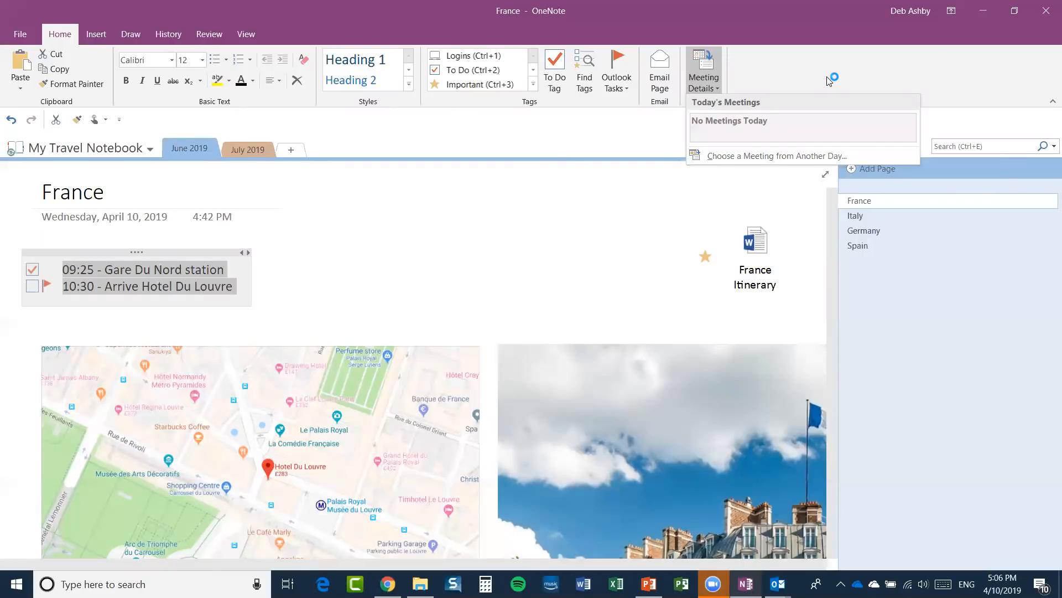
{"action": "left_click", "coordinate": [740, 178]}
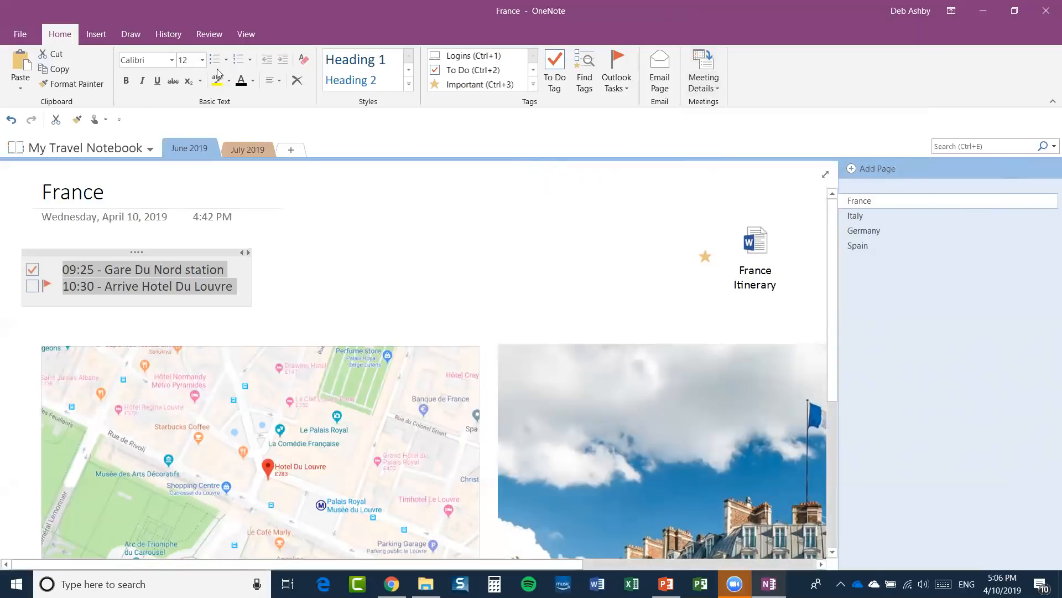
Scroll to the 12:30–20:00 checklist and place the cursor below 20:00 - Moulin Rouge.
{"action": "left_click", "coordinate": [97, 34]}
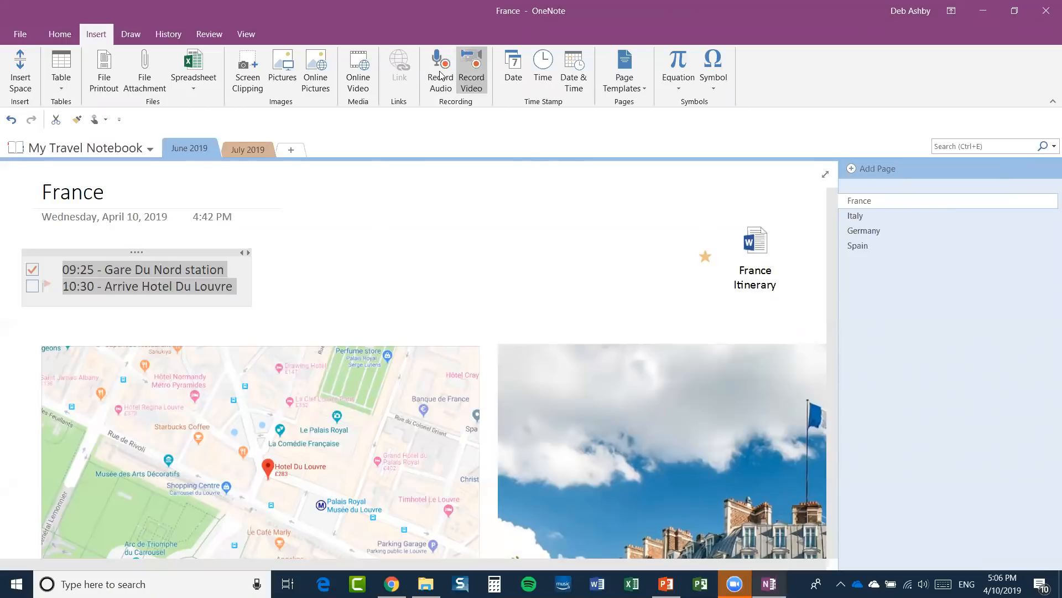
{"action": "left_click", "coordinate": [485, 214]}
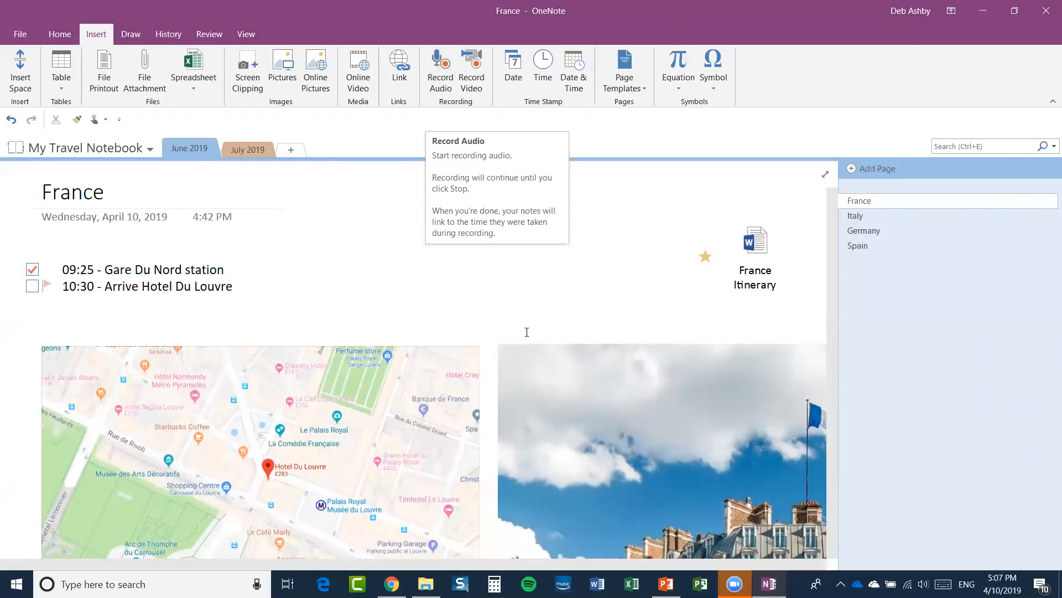
{"action": "scroll", "coordinate": [559, 274], "scroll_direction": "down", "scroll_amount": 2}
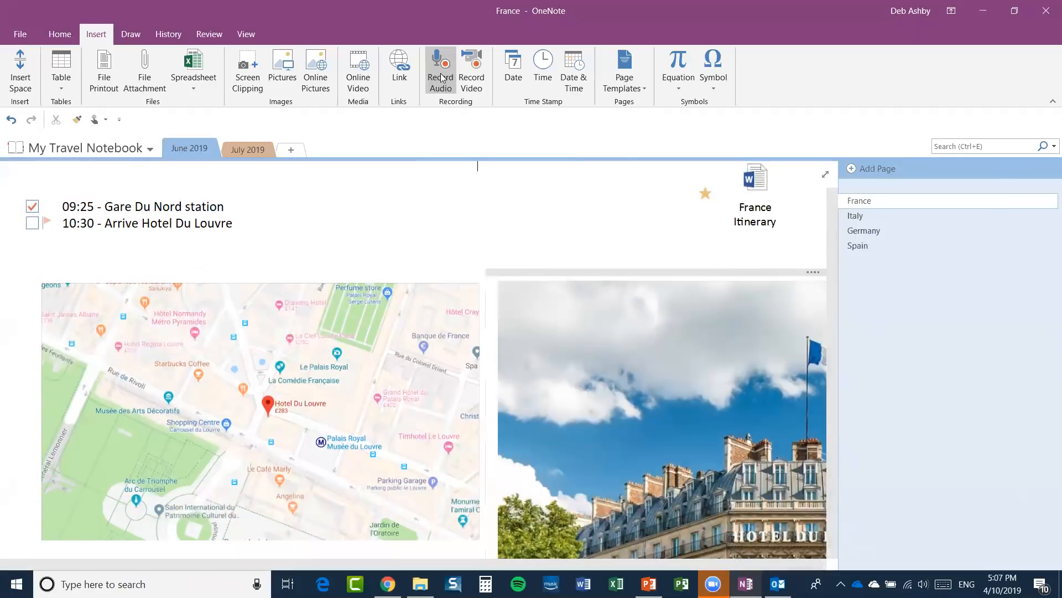
{"action": "left_click", "coordinate": [299, 12]}
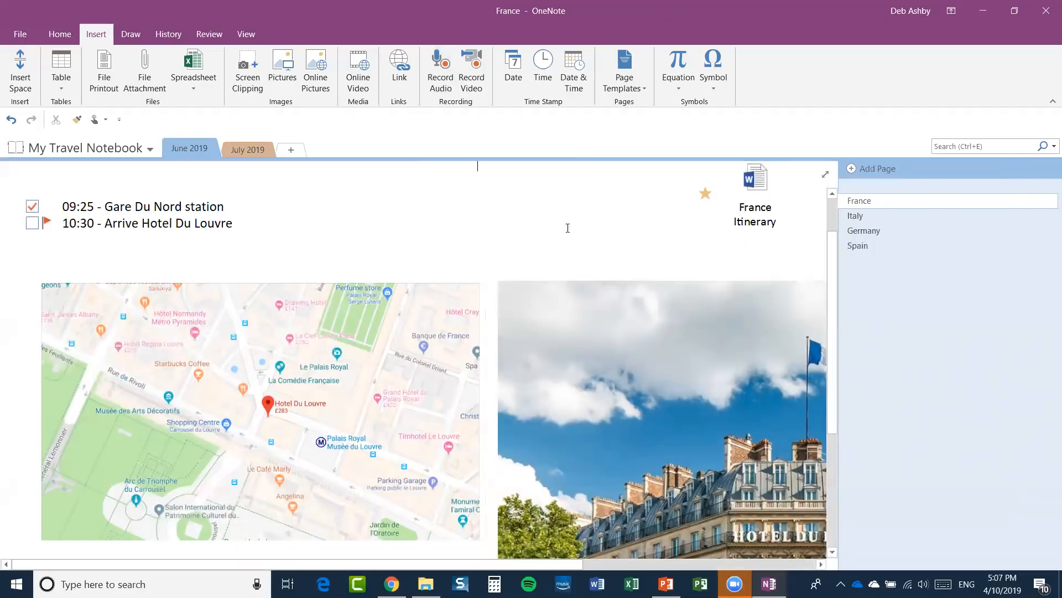
{"action": "scroll", "coordinate": [530, 227], "scroll_direction": "down", "scroll_amount": 5}
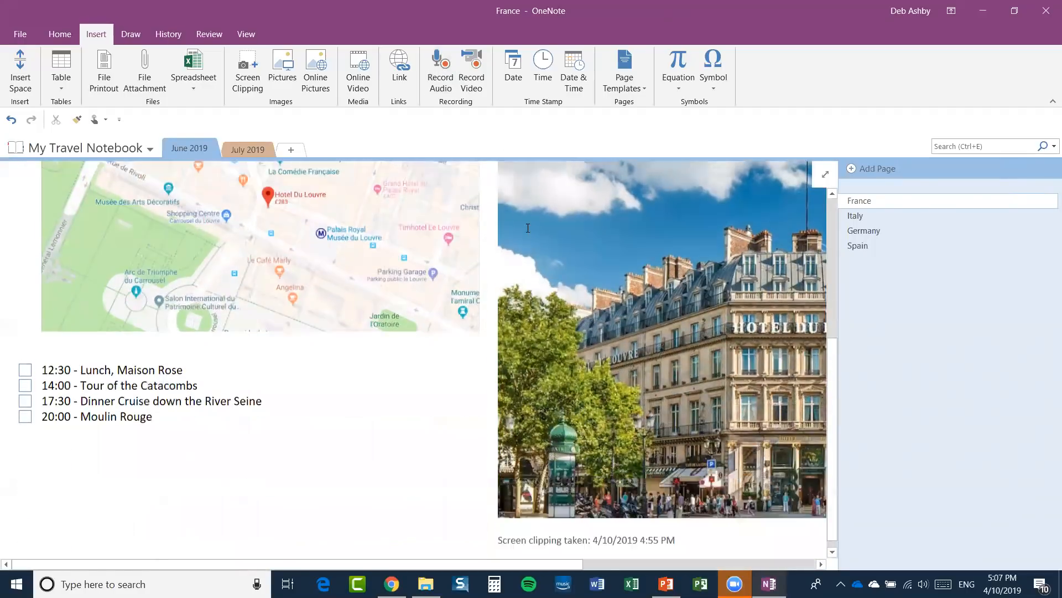
{"action": "left_click", "coordinate": [36, 455]}
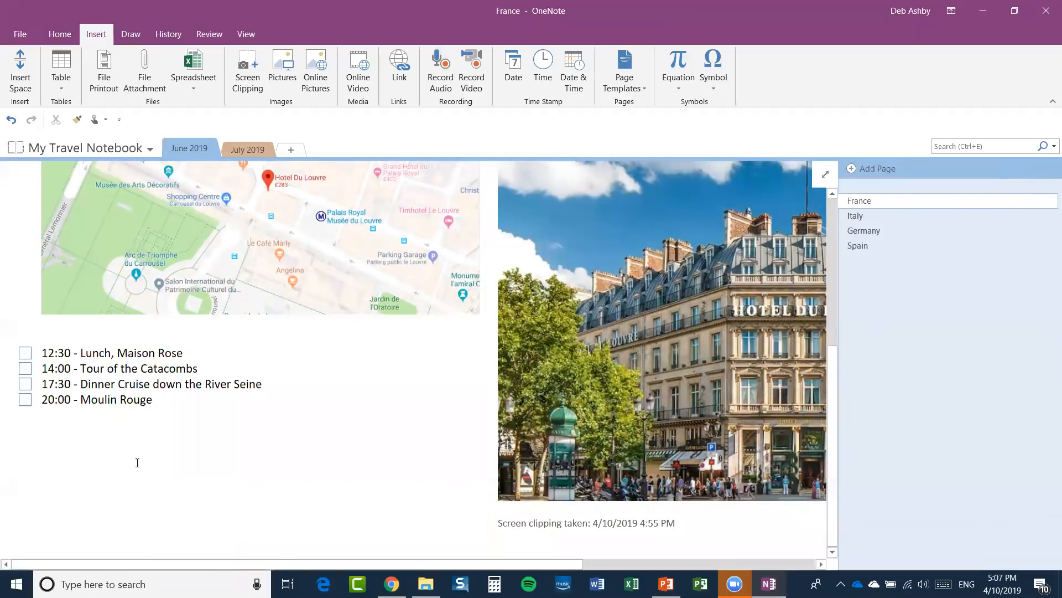
Record a roughly 25-second France audio clip beneath the itinerary checklist.
{"action": "left_click", "coordinate": [437, 73]}
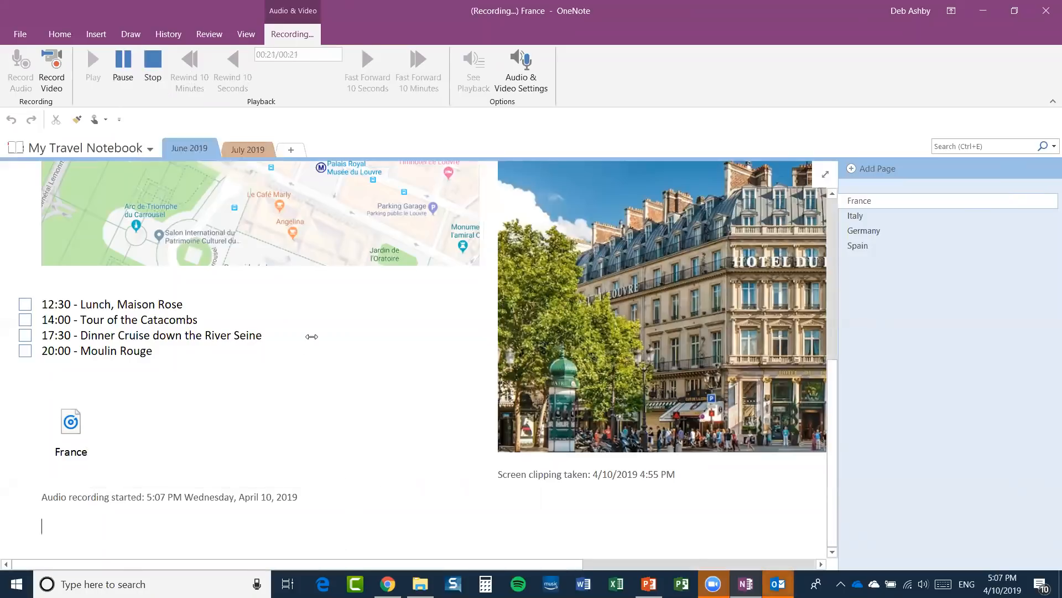
{"action": "left_click", "coordinate": [152, 65]}
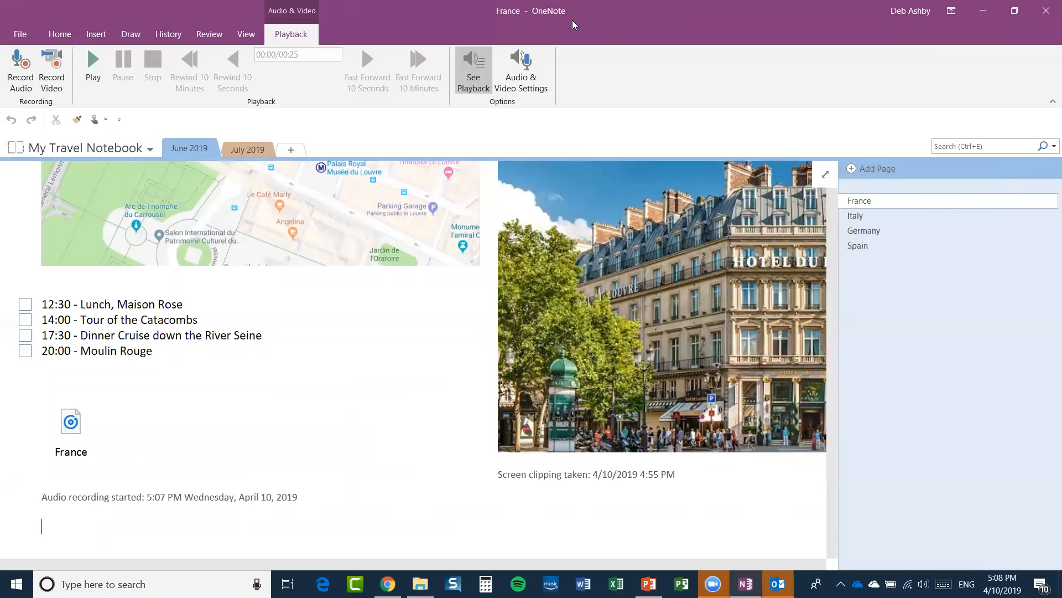
{"action": "left_click", "coordinate": [96, 33]}
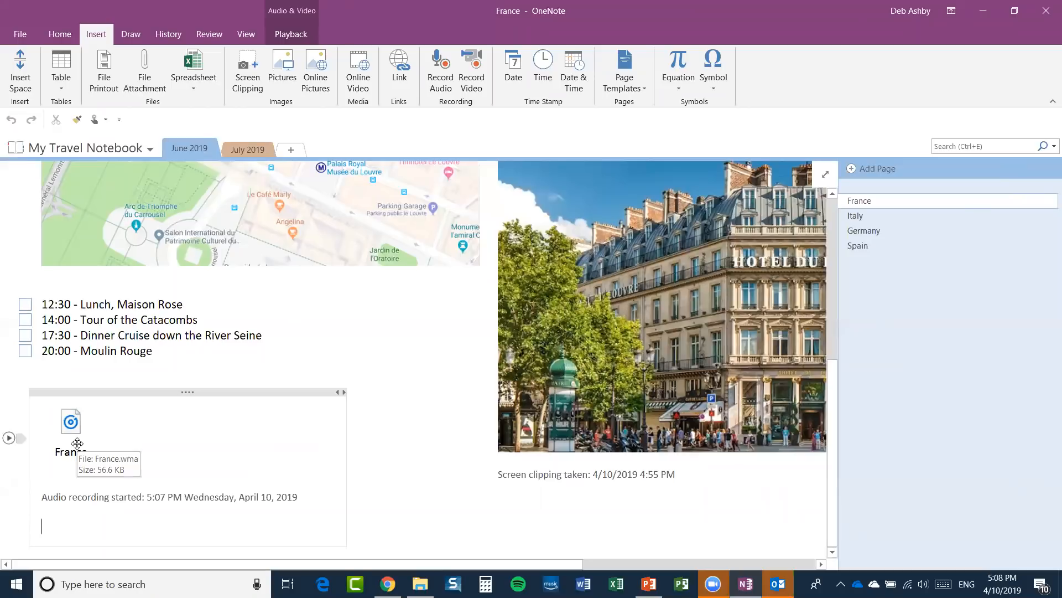
Delete the first clip and record a 22-second replacement while typing 'I am taking notes here'.
{"action": "left_click", "coordinate": [134, 391]}
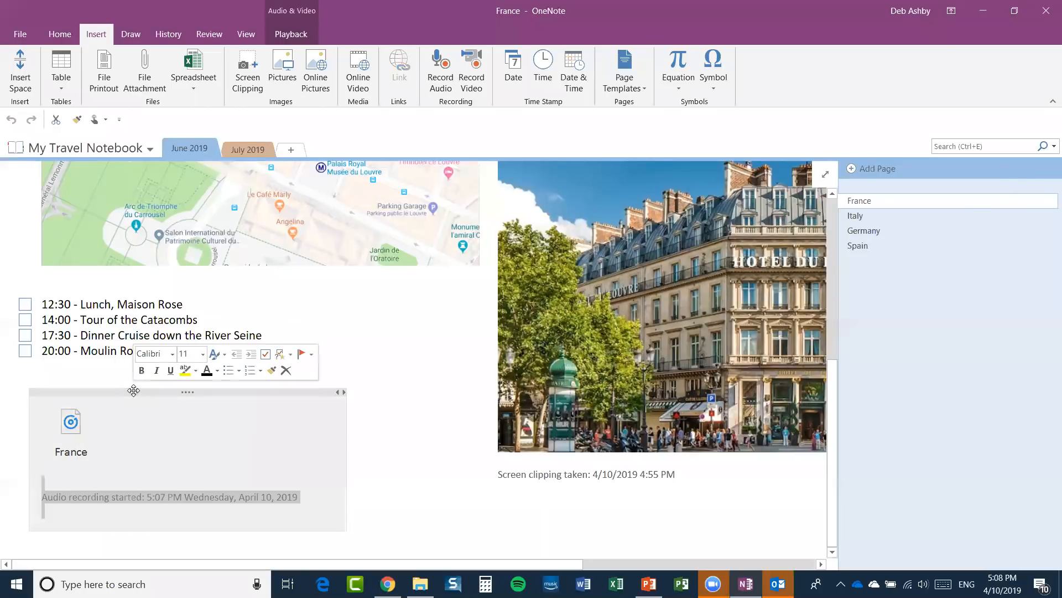
{"action": "key", "text": "Delete"}
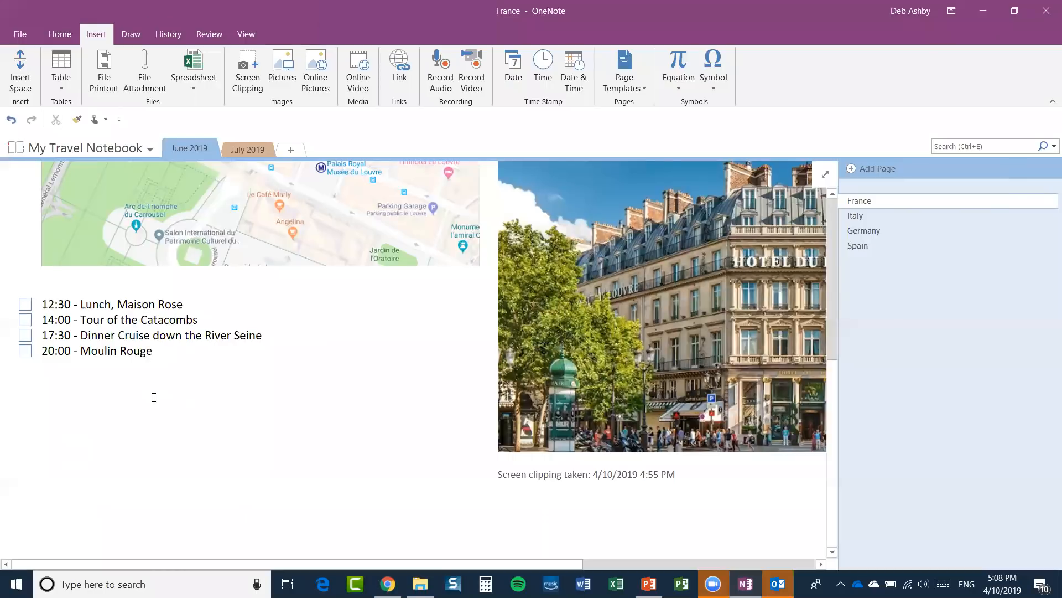
{"action": "left_click", "coordinate": [440, 72]}
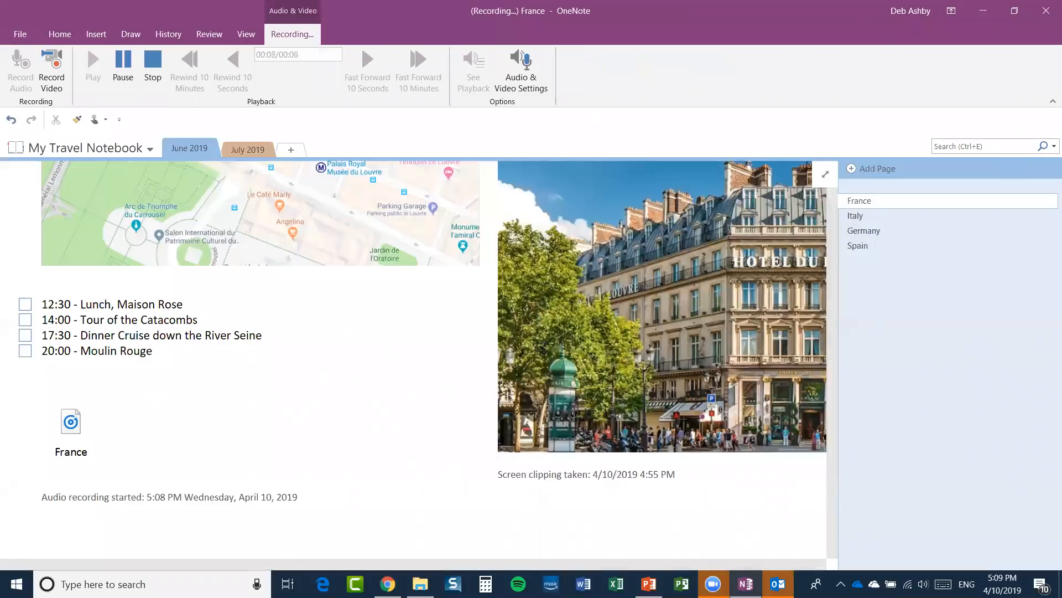
{"action": "type", "text": "I am taking notes here"}
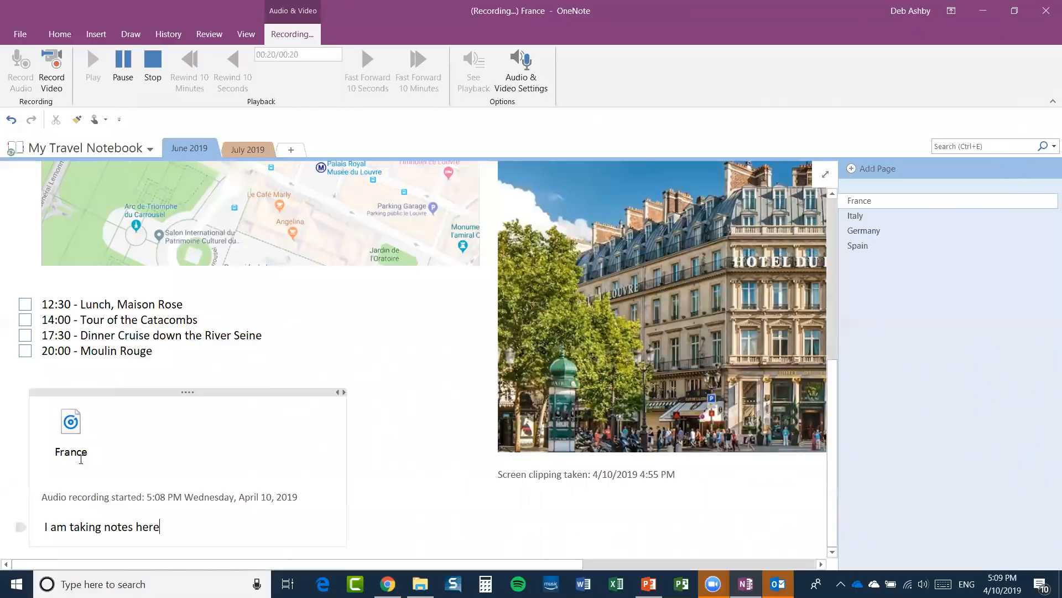
{"action": "left_click", "coordinate": [153, 62]}
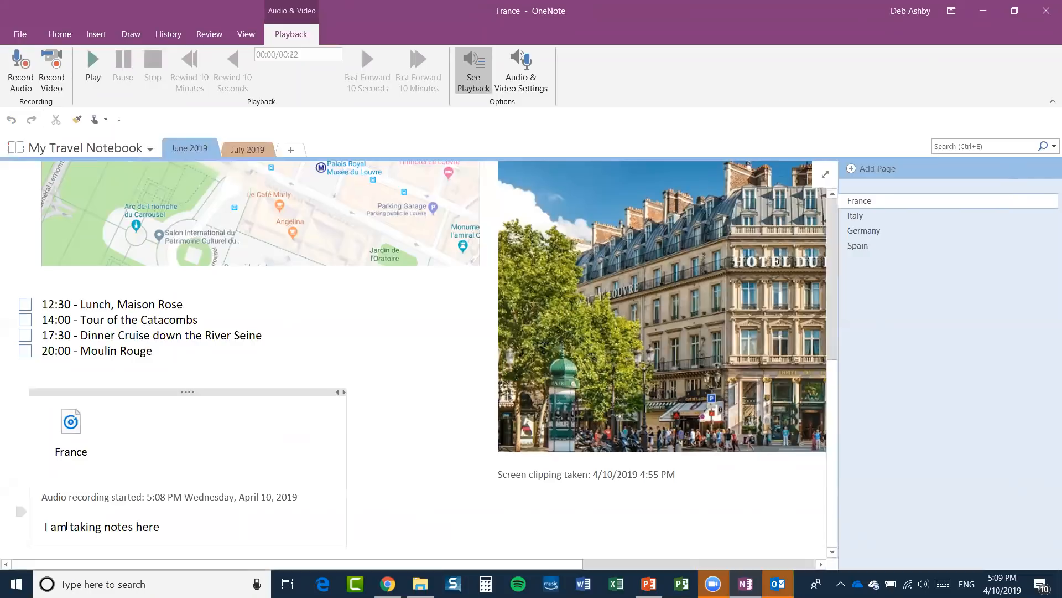
Select the note holding the 5:08 PM recording and its 'I am taking notes here' text.
{"action": "mouse_move", "coordinate": [8, 527]}
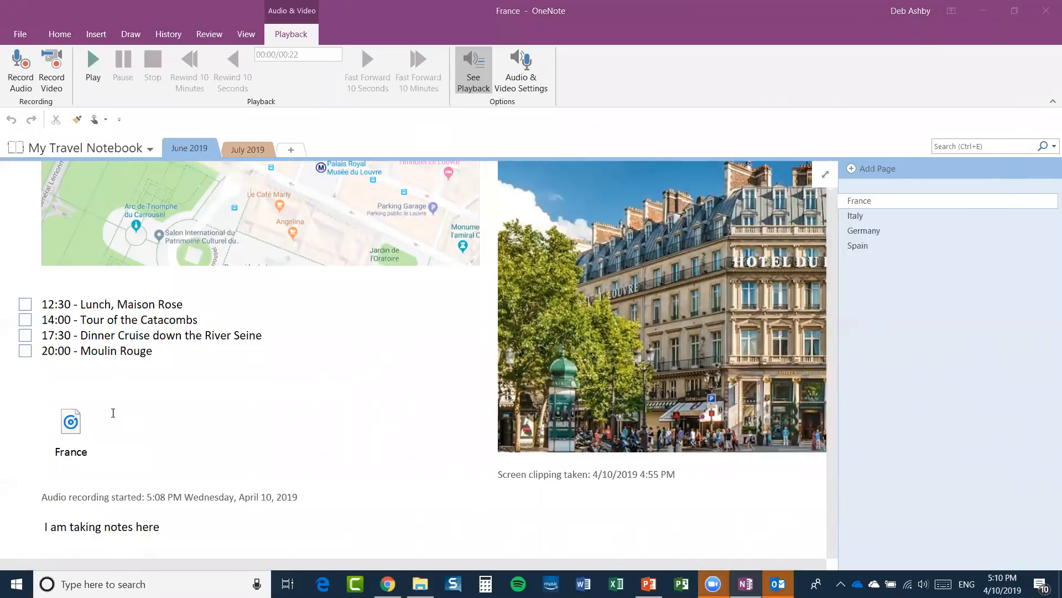
{"action": "left_click", "coordinate": [109, 391]}
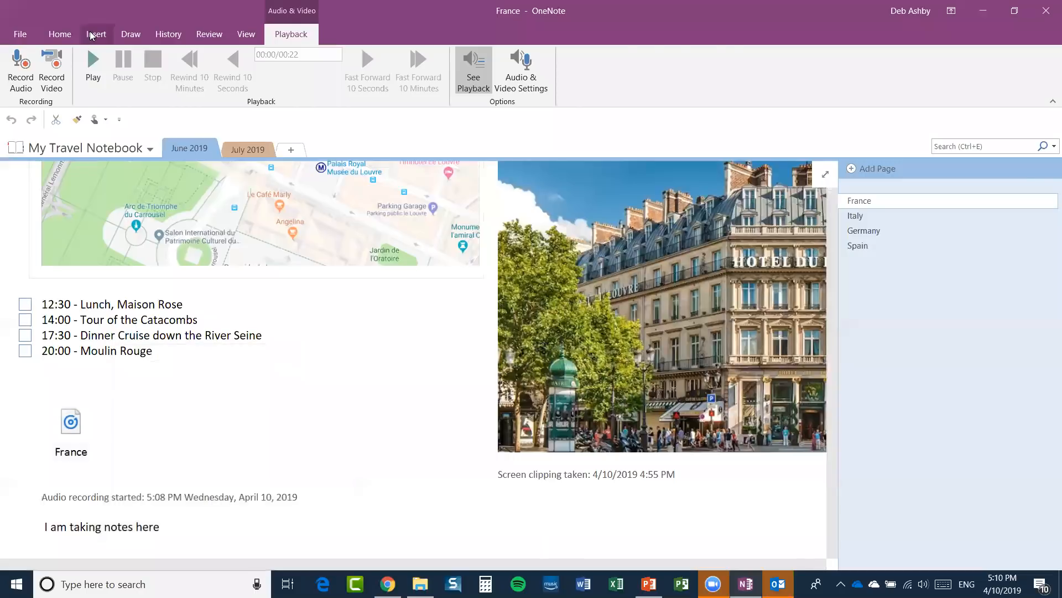
{"action": "left_click", "coordinate": [95, 34]}
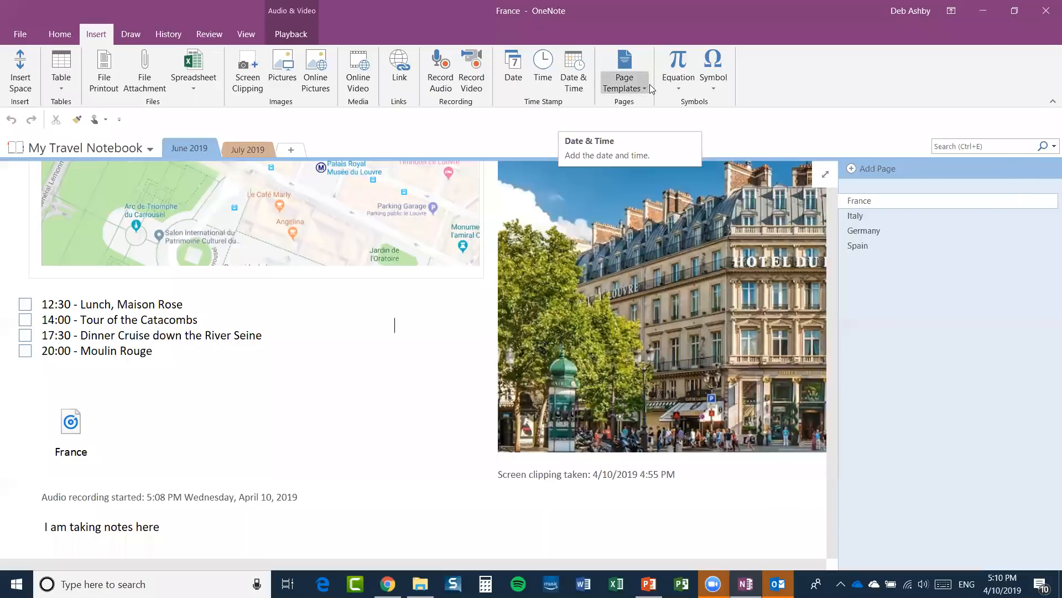
Open the full Page Templates pane from the Page Templates list.
{"action": "left_click", "coordinate": [631, 90]}
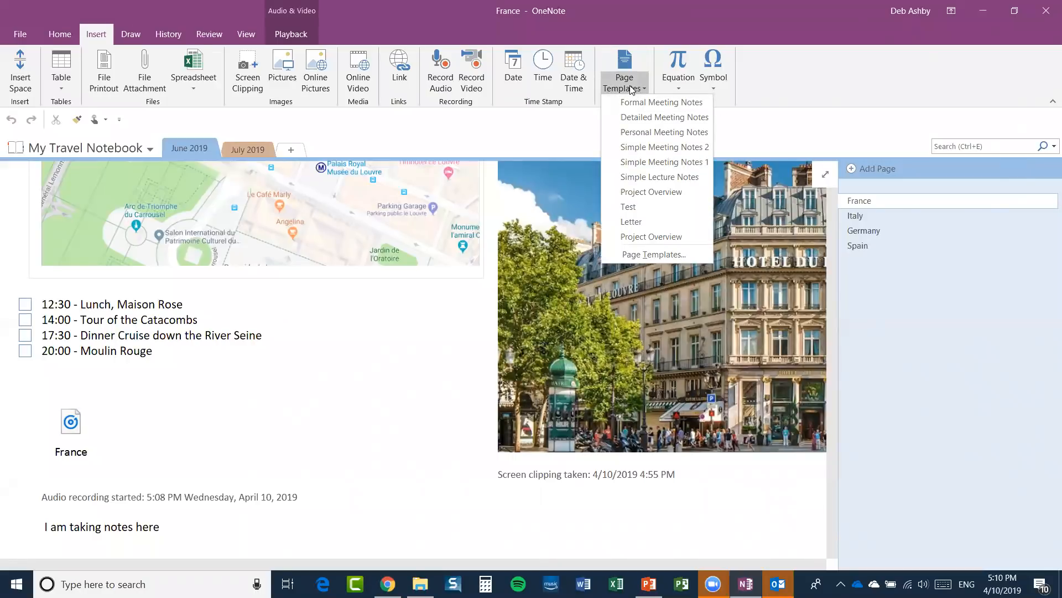
{"action": "left_click", "coordinate": [389, 355]}
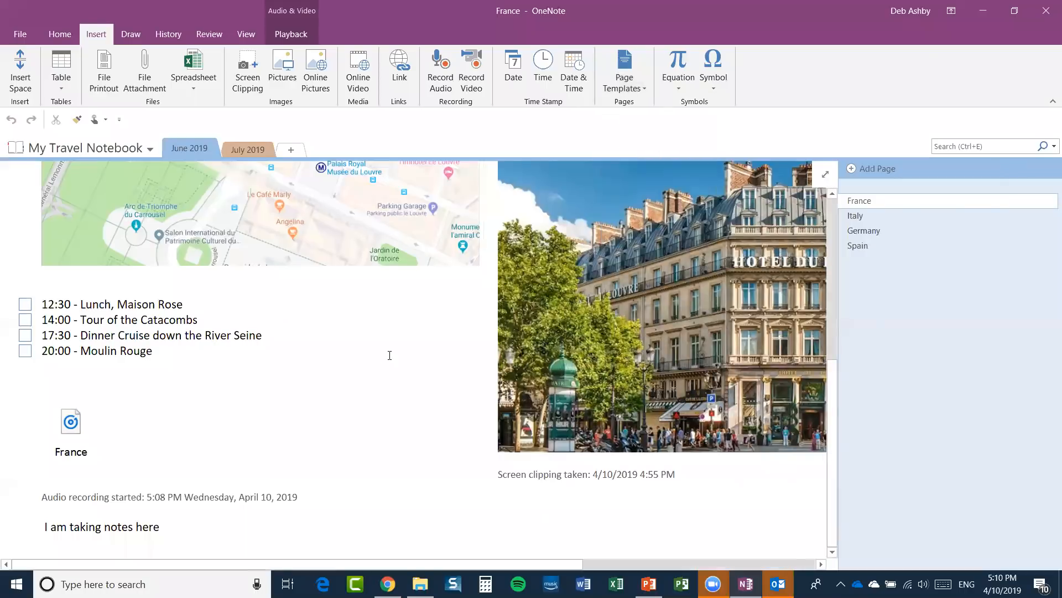
{"action": "scroll", "coordinate": [178, 250], "scroll_direction": "up", "scroll_amount": 5}
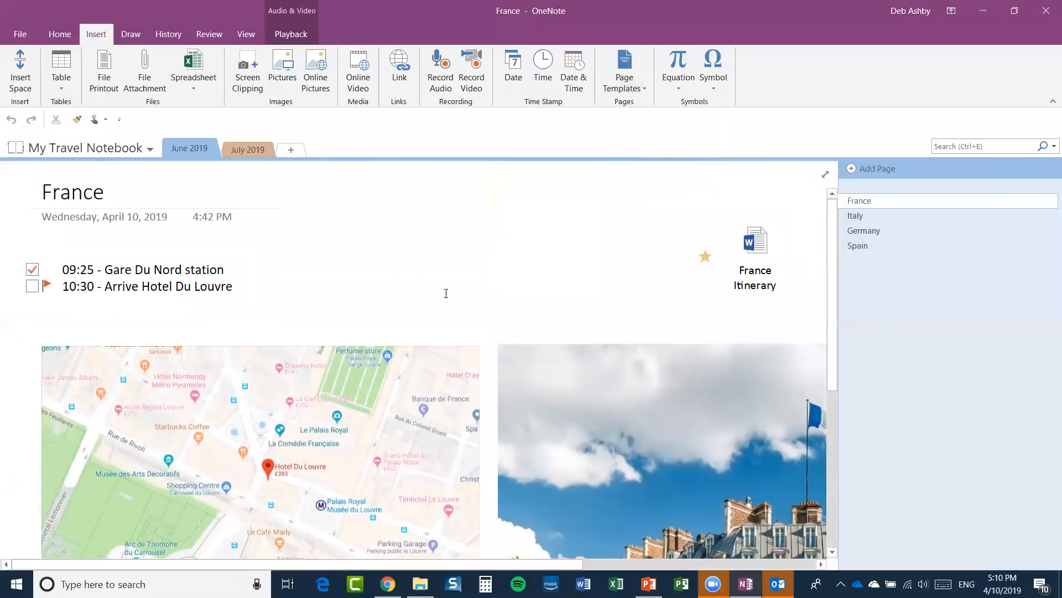
{"action": "left_click", "coordinate": [636, 84]}
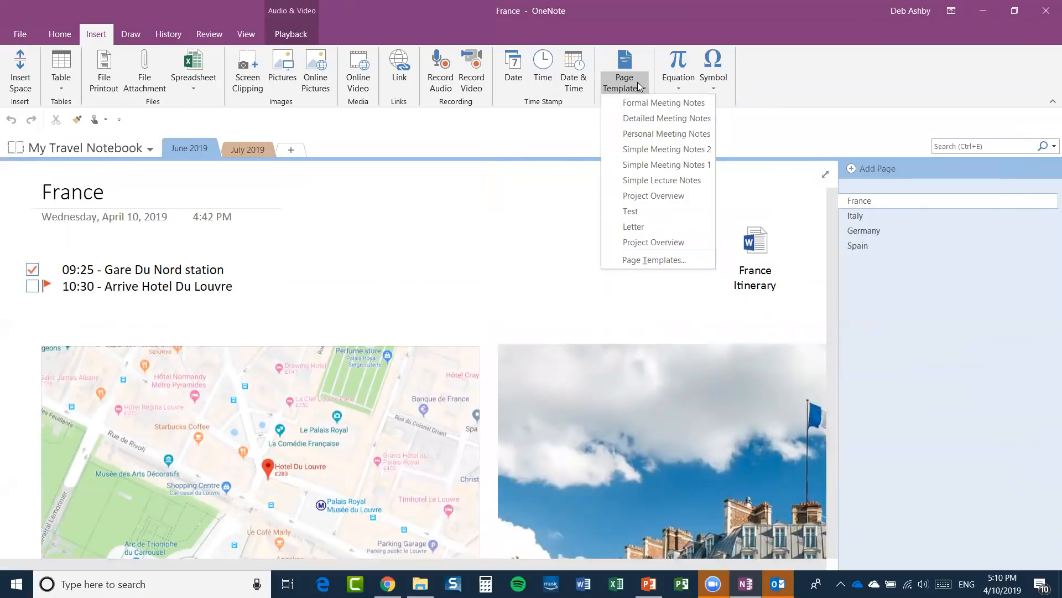
{"action": "left_click", "coordinate": [656, 261]}
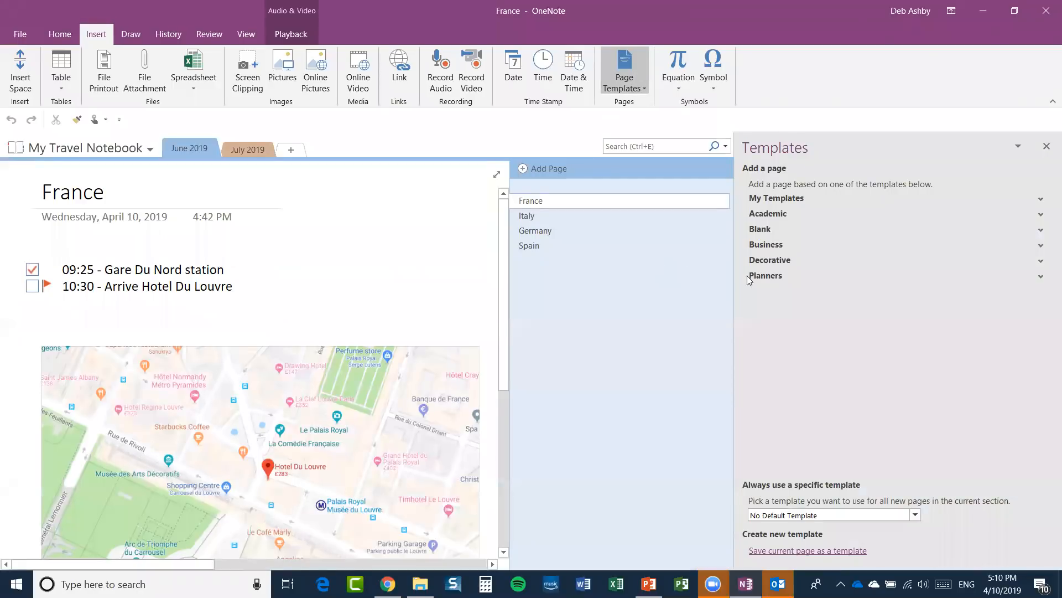
Narrow the templates pane, expand and collapse My Templates, and expand Business.
{"action": "left_click_drag", "start_coordinate": [734, 283], "coordinate": [780, 281]}
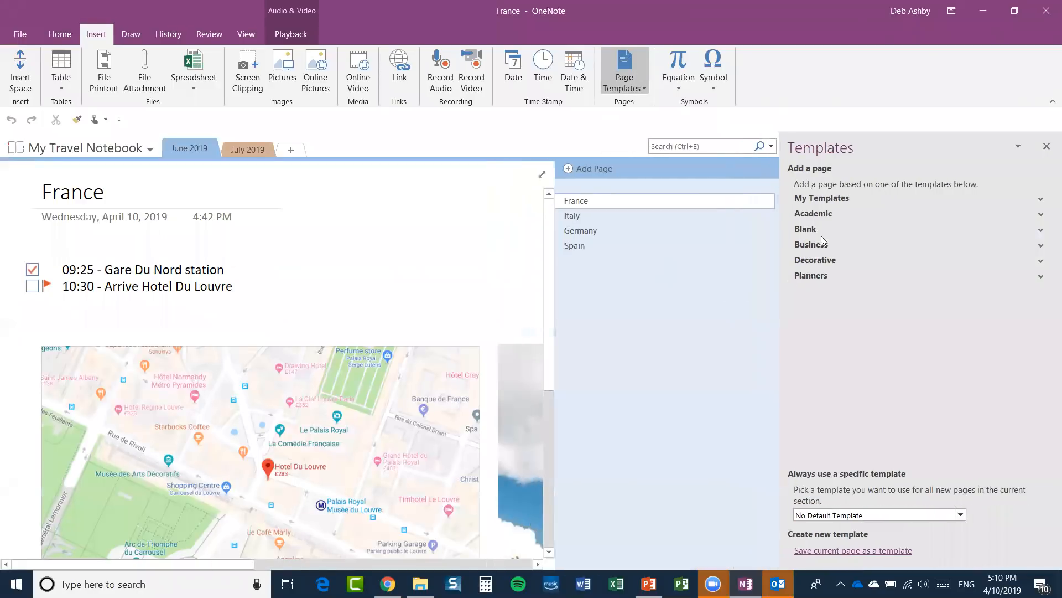
{"action": "left_click", "coordinate": [1041, 200]}
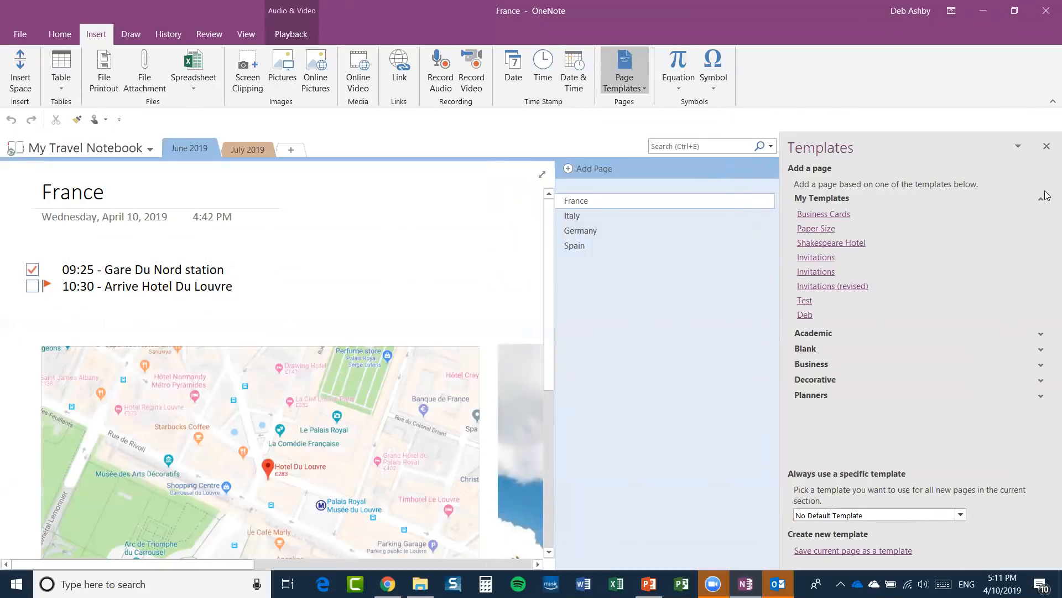
{"action": "left_click", "coordinate": [1041, 200]}
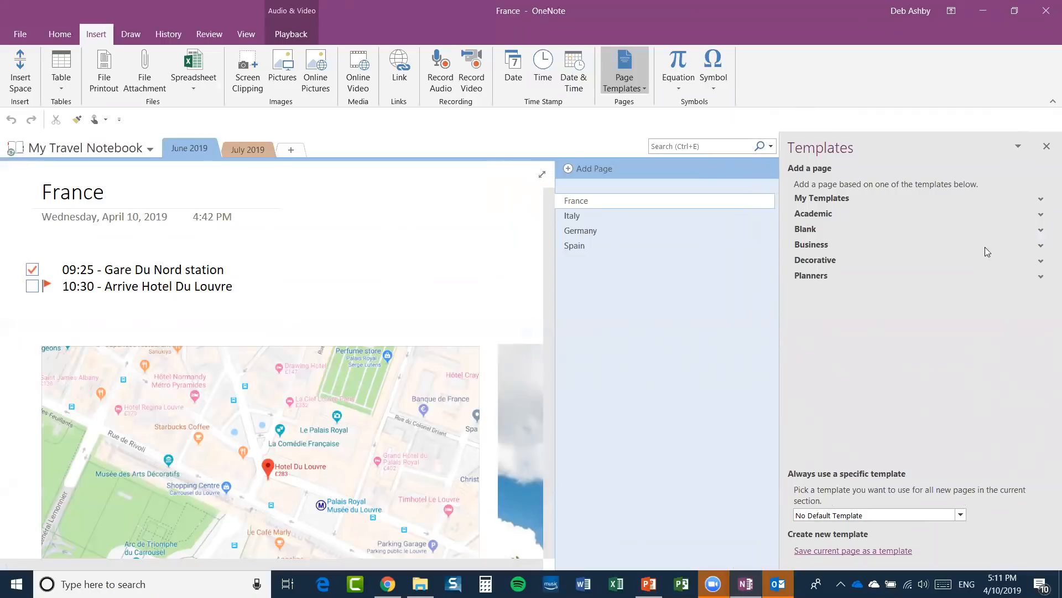
{"action": "left_click", "coordinate": [1041, 247]}
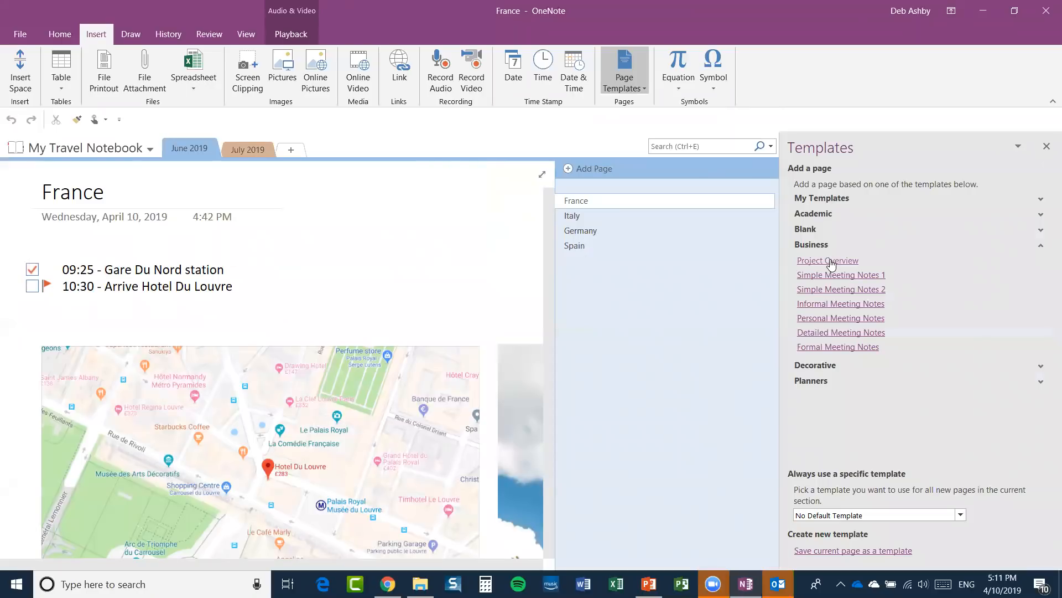
Add pages from the Project Overview, Simple Meeting Notes 2 and Formal Meeting Notes templates.
{"action": "left_click", "coordinate": [832, 261]}
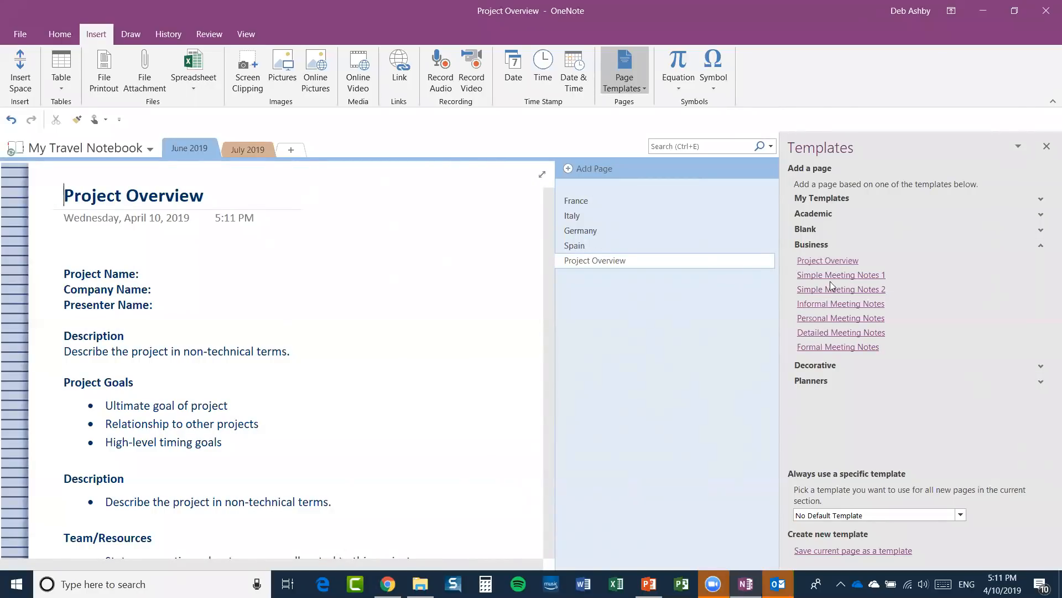
{"action": "left_click", "coordinate": [829, 291]}
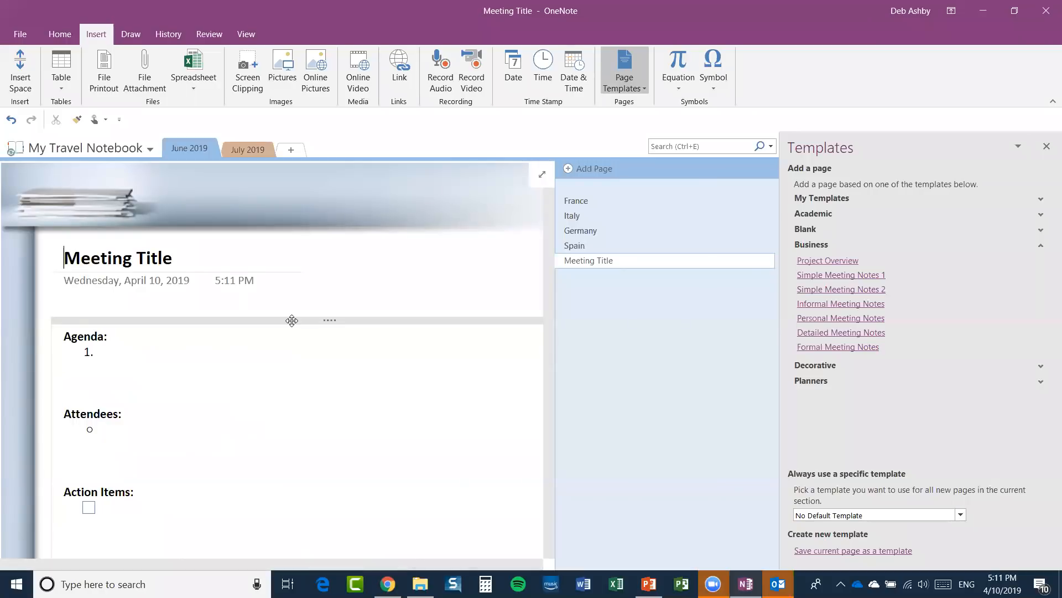
{"action": "left_click", "coordinate": [825, 348]}
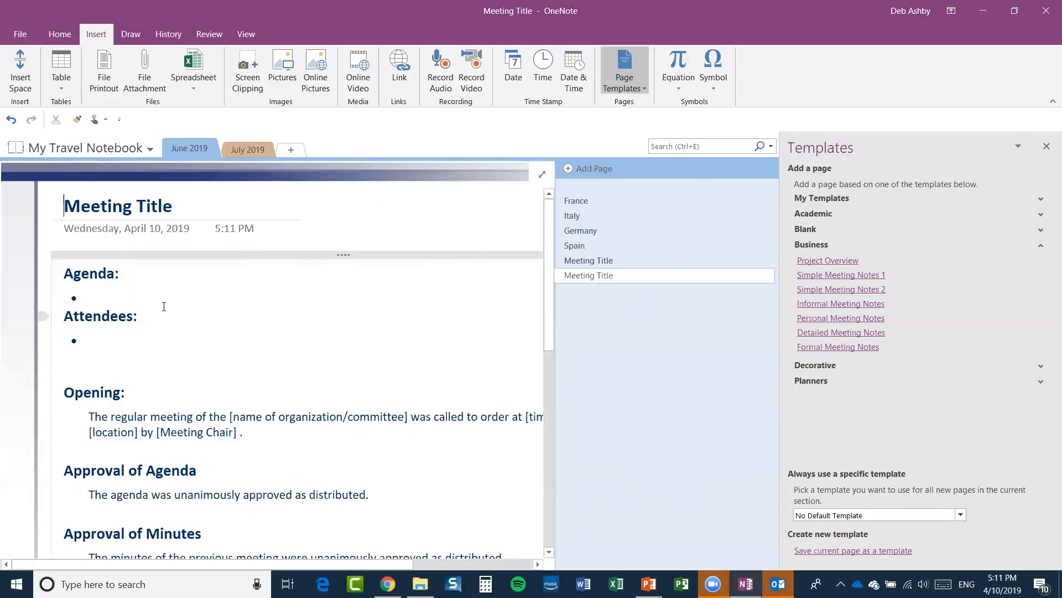
{"action": "scroll", "coordinate": [164, 306], "scroll_direction": "down", "scroll_amount": 3}
{"action": "scroll", "coordinate": [162, 343], "scroll_direction": "down", "scroll_amount": 3}
{"action": "scroll", "coordinate": [160, 382], "scroll_direction": "up", "scroll_amount": 6}
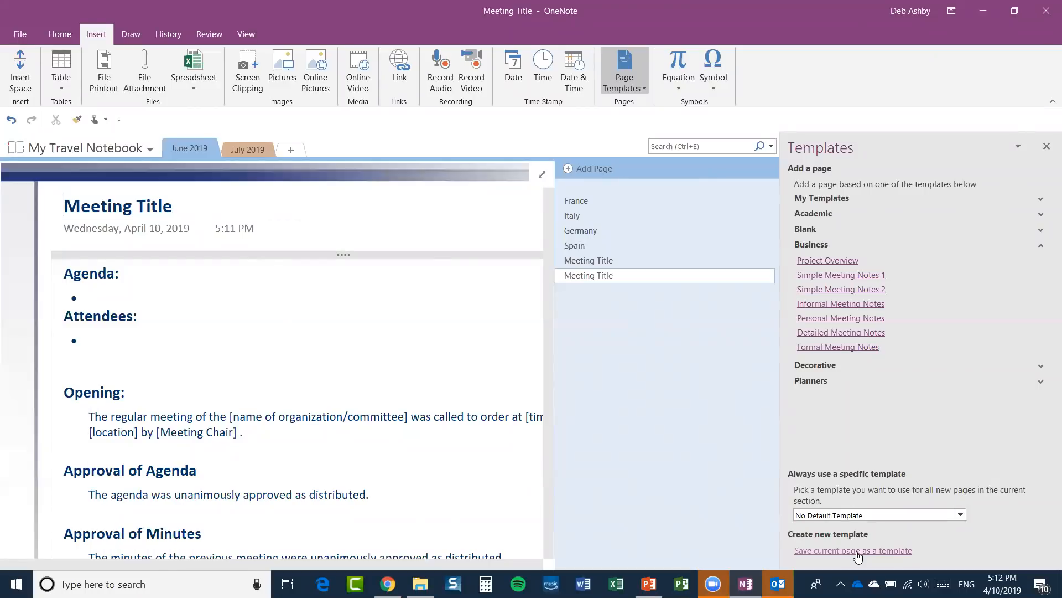
Close the Templates pane, delete both Meeting Title pages, and dismiss the Outlook notification.
{"action": "left_click", "coordinate": [1046, 147]}
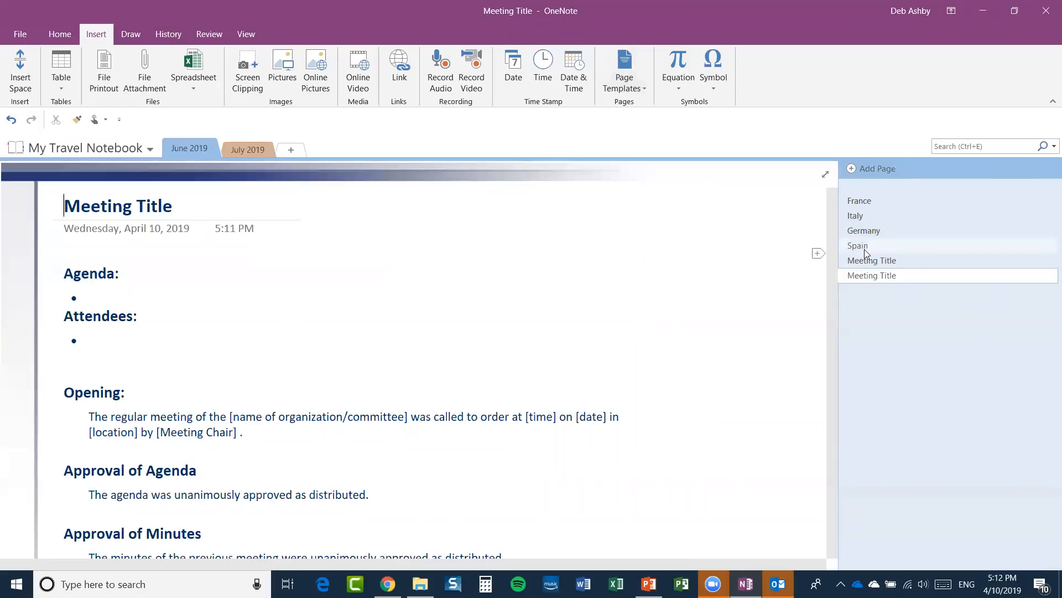
{"action": "right_click", "coordinate": [888, 282]}
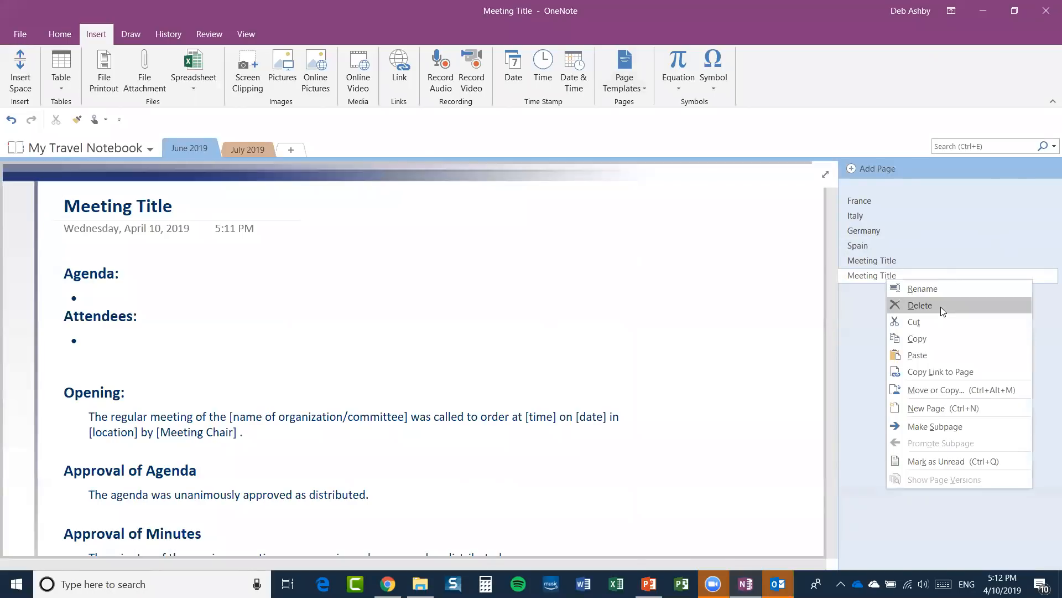
{"action": "left_click", "coordinate": [939, 308]}
{"action": "right_click", "coordinate": [877, 264]}
{"action": "left_click", "coordinate": [924, 284]}
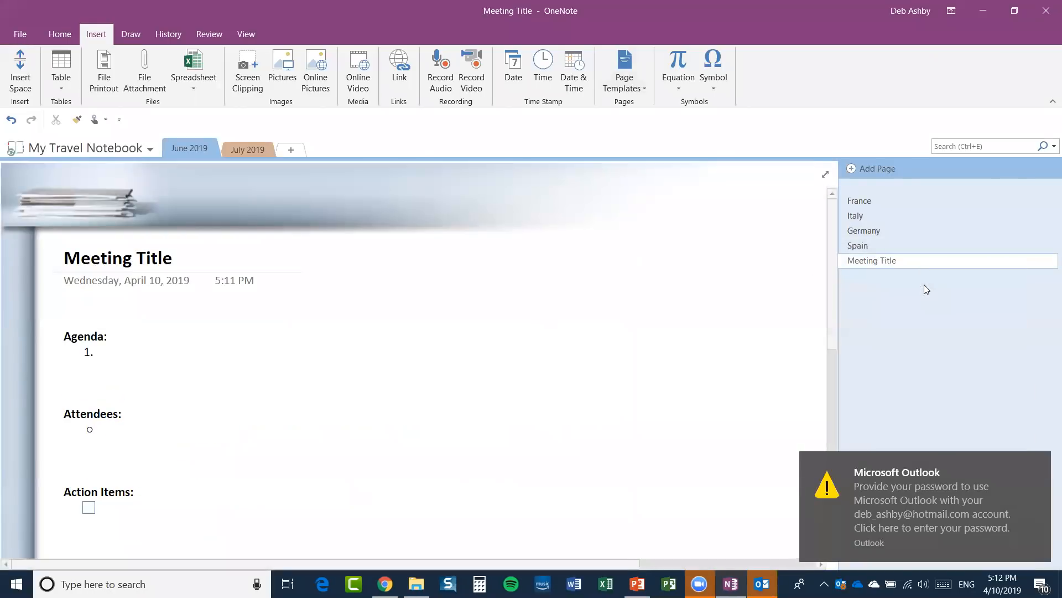
{"action": "left_click", "coordinate": [1040, 466]}
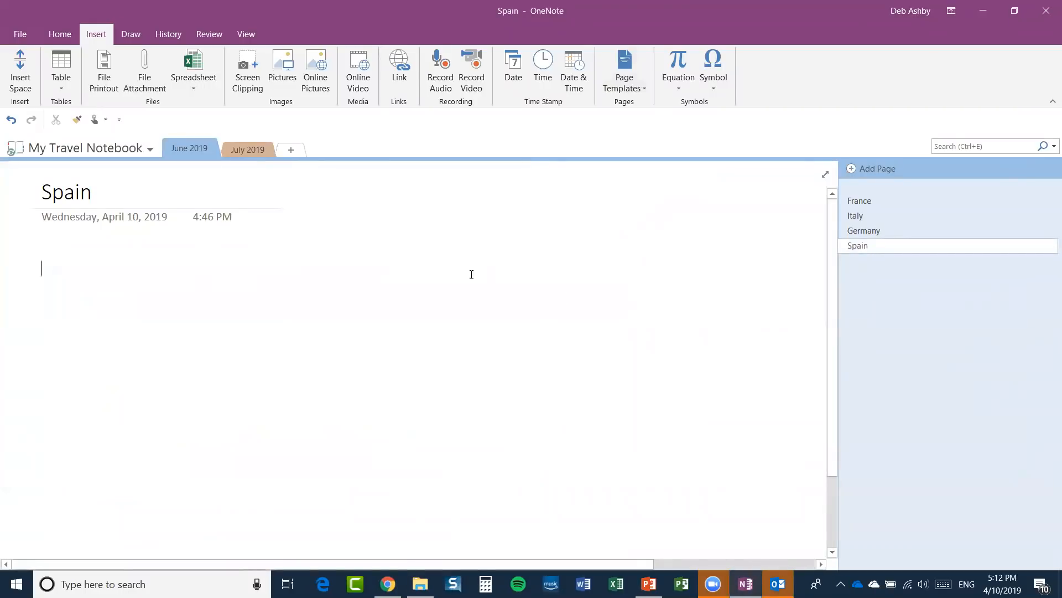
Pick the red pen on the Draw tab and sketch a triangle below the Spain title.
{"action": "left_click", "coordinate": [131, 33]}
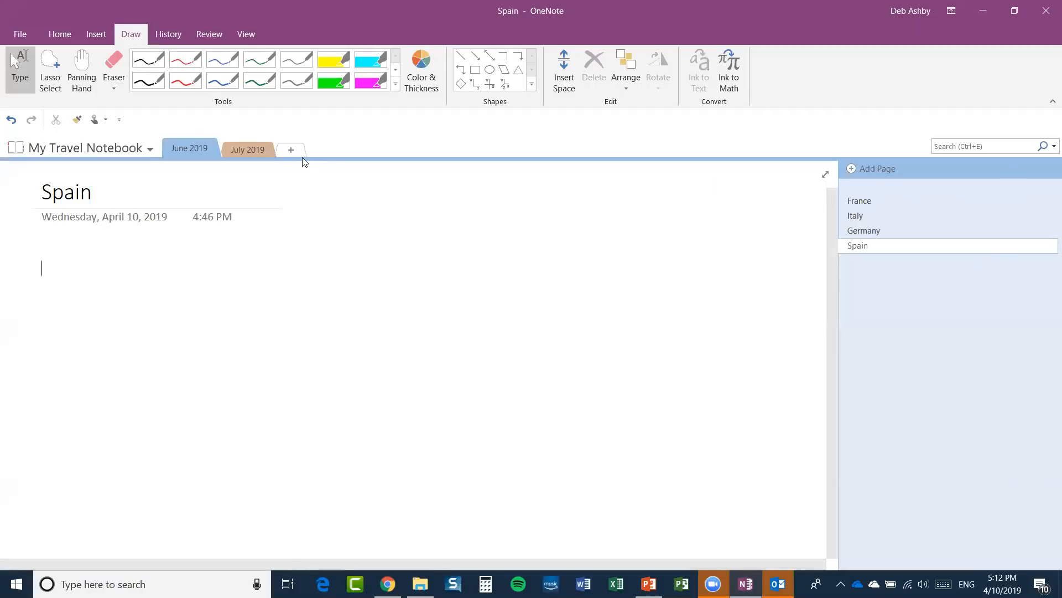
{"action": "left_click", "coordinate": [184, 62]}
{"action": "mouse_move", "coordinate": [282, 259]}
{"action": "left_mouse_down"}
{"action": "mouse_move", "coordinate": [225, 340]}
{"action": "mouse_move", "coordinate": [329, 383]}
{"action": "mouse_move", "coordinate": [379, 383]}
{"action": "mouse_move", "coordinate": [294, 266]}
{"action": "left_mouse_up"}
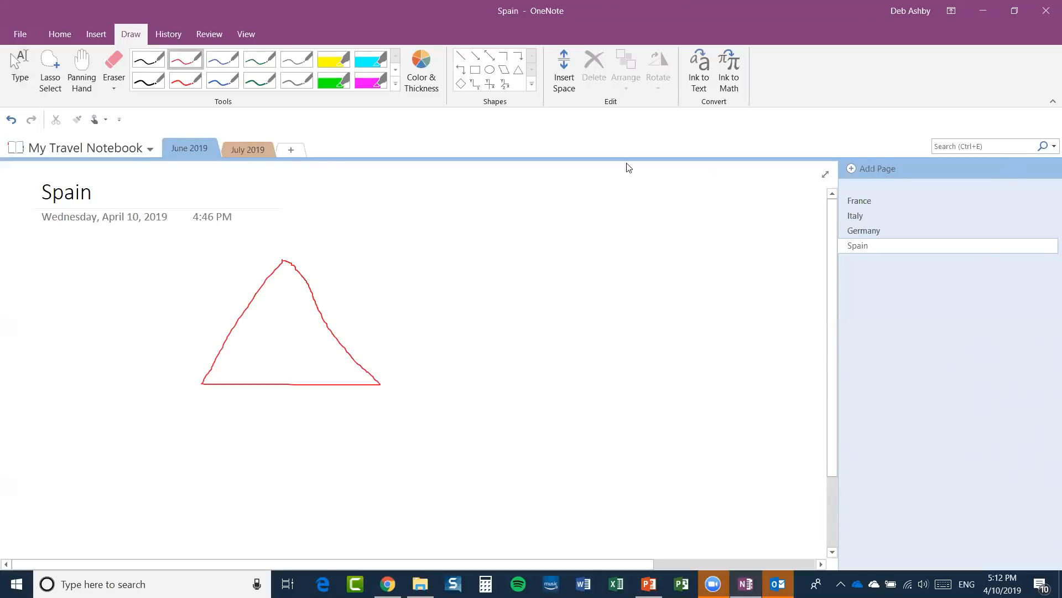
On the France page, draw a red ink circle around the Hotel Du Louvre map pin.
{"action": "left_click", "coordinate": [867, 204]}
{"action": "scroll", "coordinate": [483, 281], "scroll_direction": "down", "scroll_amount": 2}
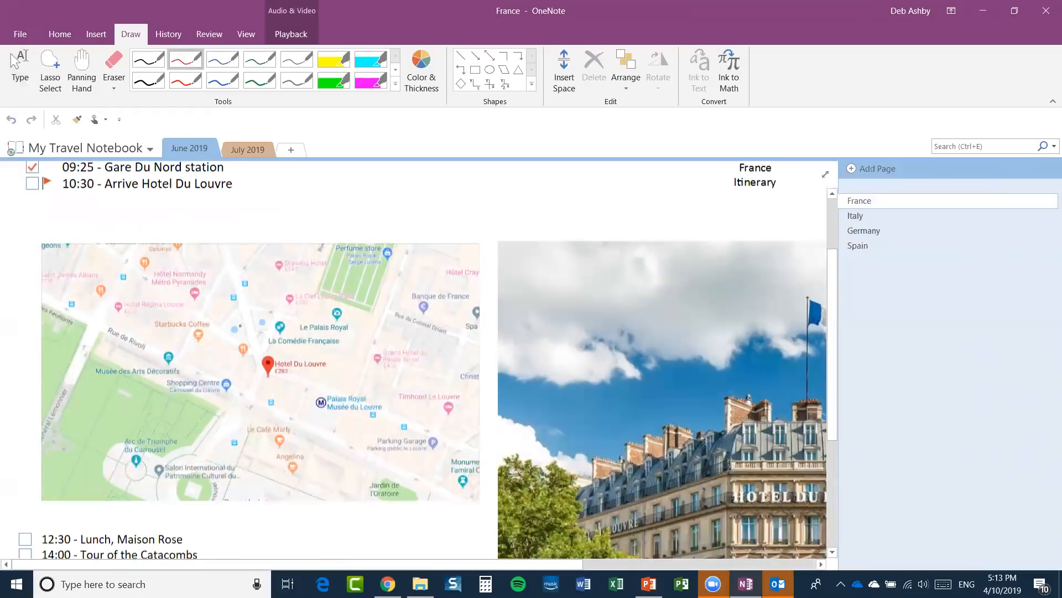
{"action": "mouse_move", "coordinate": [327, 326]}
{"action": "left_mouse_down"}
{"action": "mouse_move", "coordinate": [235, 346]}
{"action": "mouse_move", "coordinate": [319, 380]}
{"action": "mouse_move", "coordinate": [335, 349]}
{"action": "mouse_move", "coordinate": [322, 328]}
{"action": "left_mouse_up"}
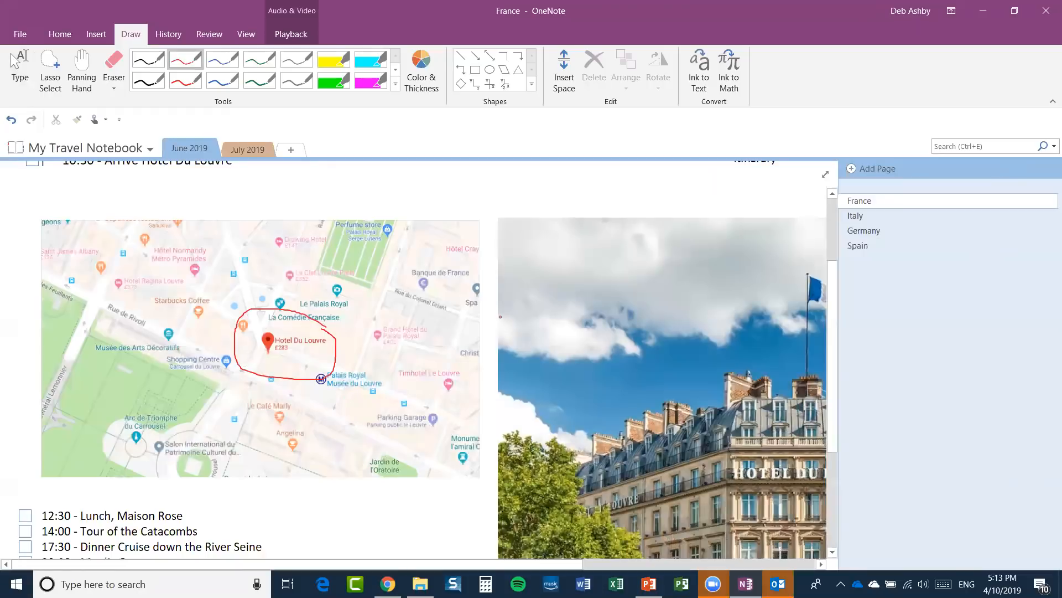
Try the Lasso Select, Ink to Text, Panning Hand and Eraser size options.
{"action": "left_click", "coordinate": [50, 69]}
{"action": "scroll", "coordinate": [488, 309], "scroll_direction": "up", "scroll_amount": 3}
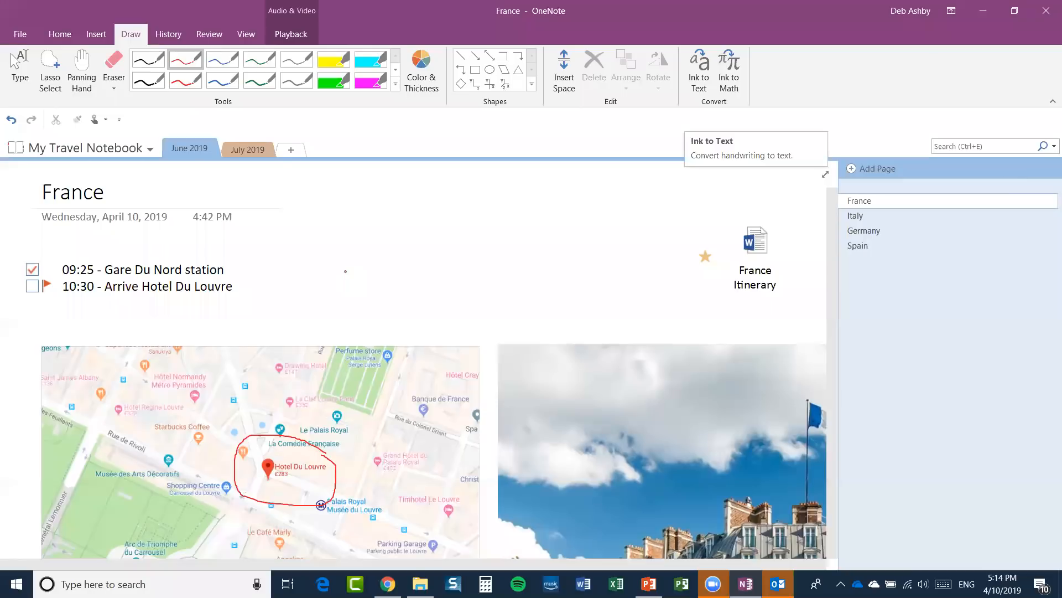
{"action": "left_click", "coordinate": [699, 83]}
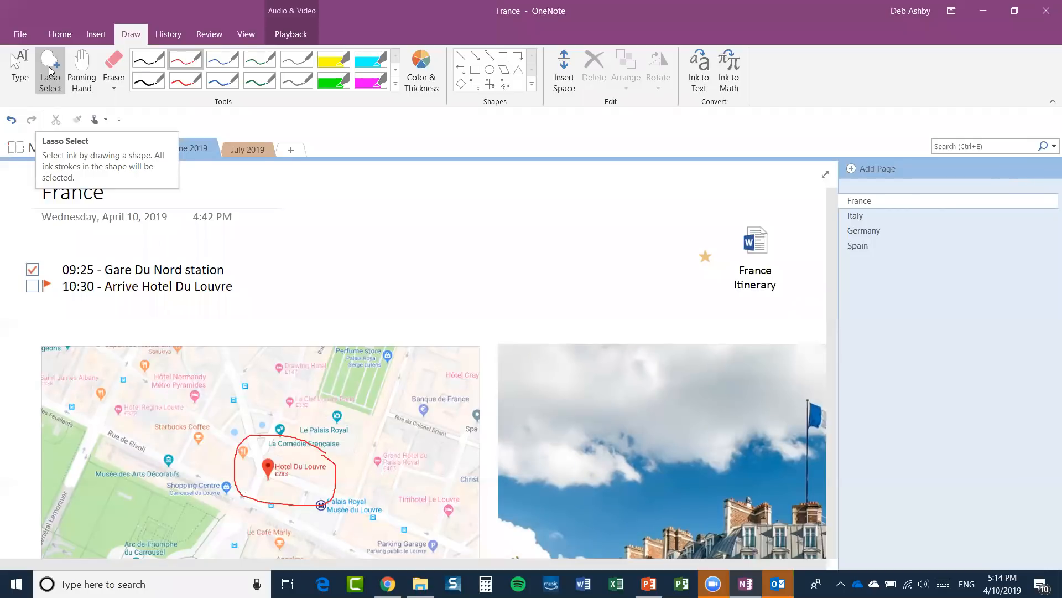
{"action": "left_click", "coordinate": [82, 70]}
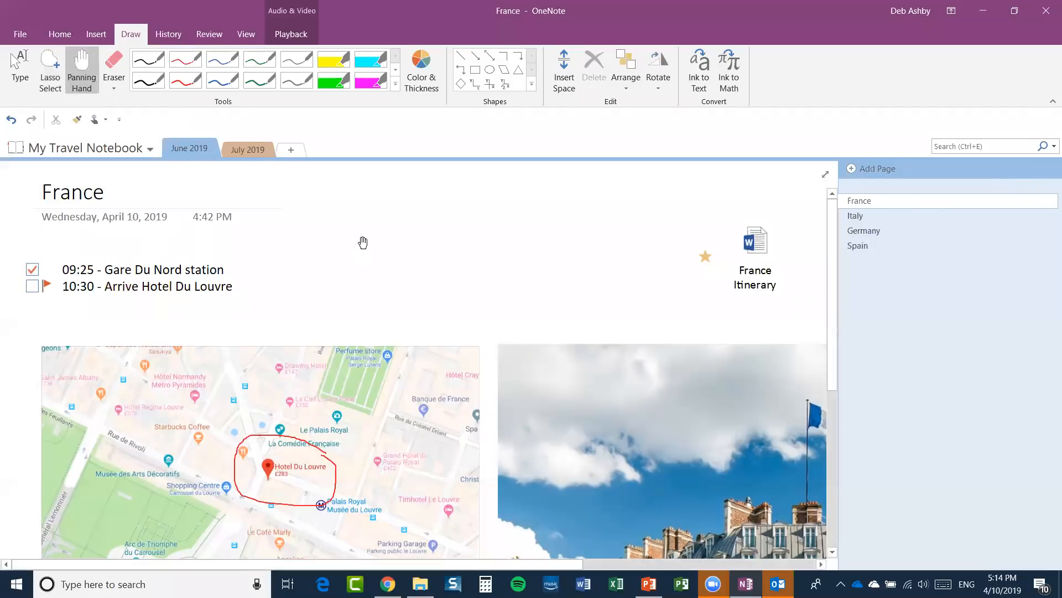
{"action": "left_click_drag", "start_coordinate": [370, 232], "coordinate": [429, 268]}
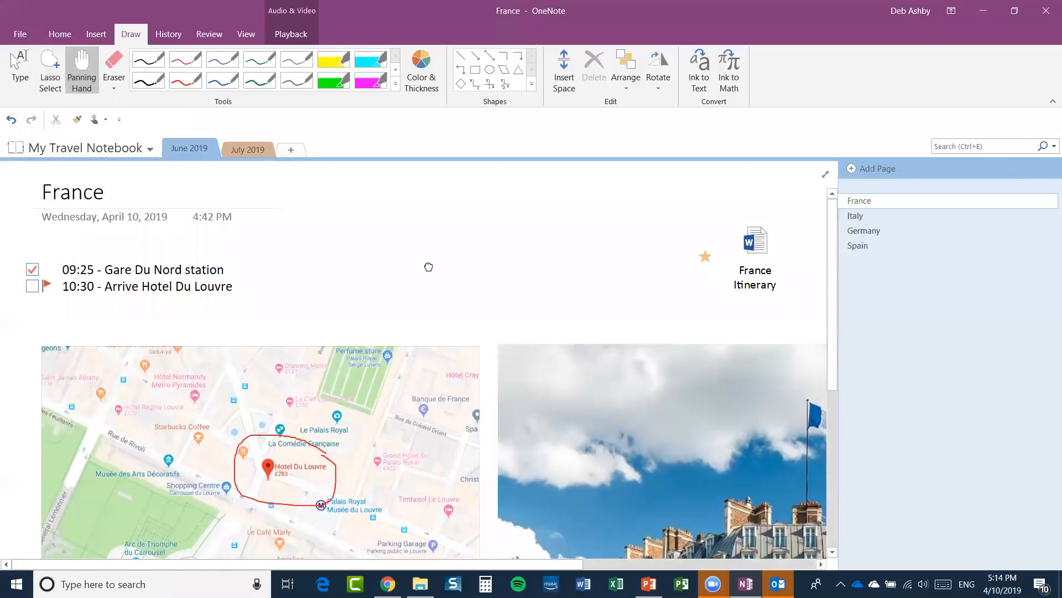
{"action": "left_click", "coordinate": [115, 87]}
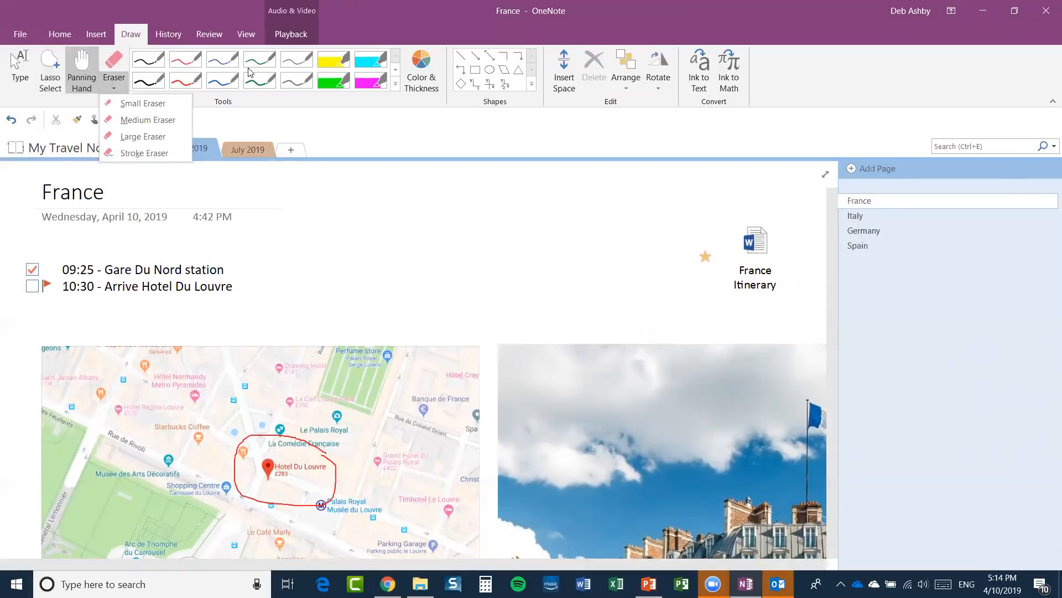
{"action": "left_click", "coordinate": [456, 133]}
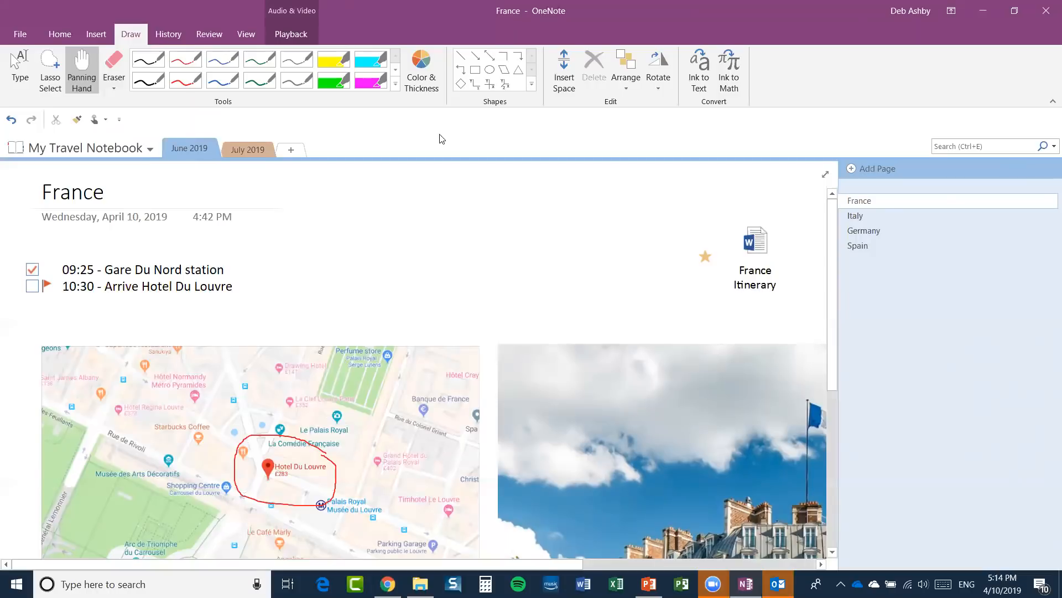
List Recent Edits for Today, Last 7 Days and Last 30 Days, then close Search Results.
{"action": "left_click", "coordinate": [173, 31]}
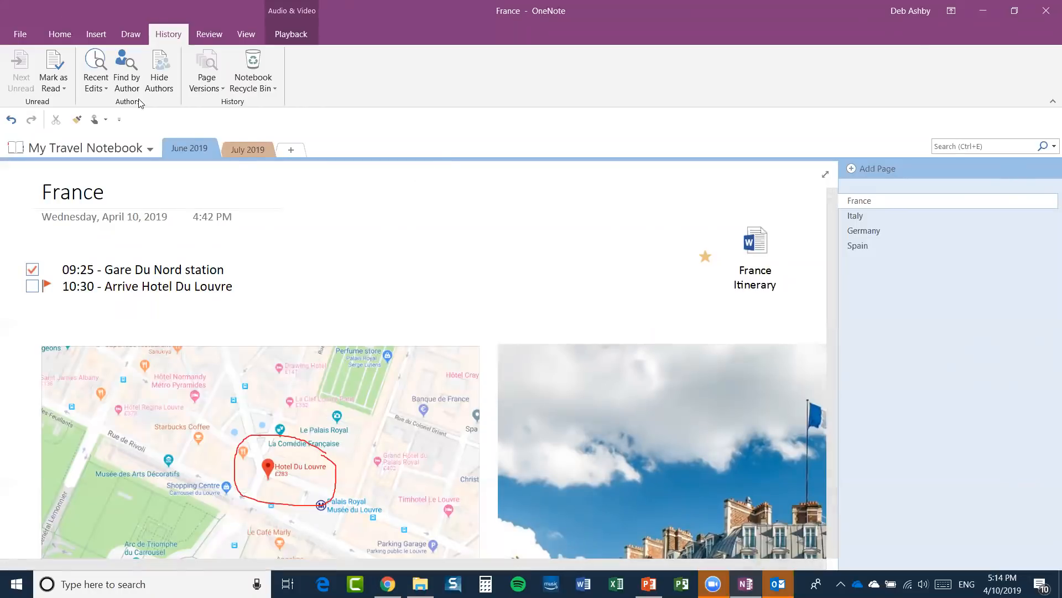
{"action": "left_click", "coordinate": [102, 87]}
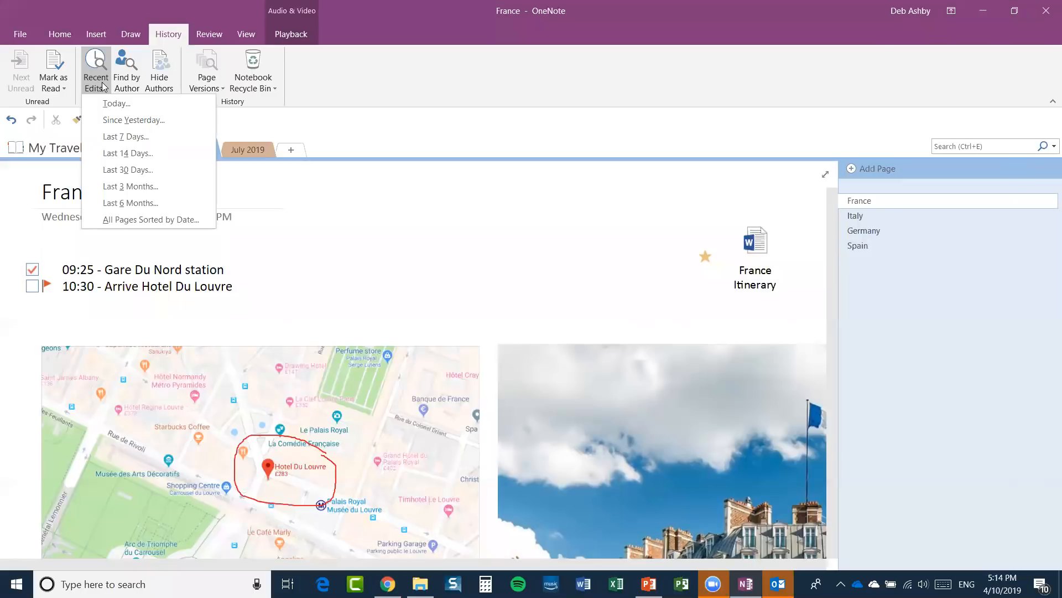
{"action": "left_click", "coordinate": [130, 103]}
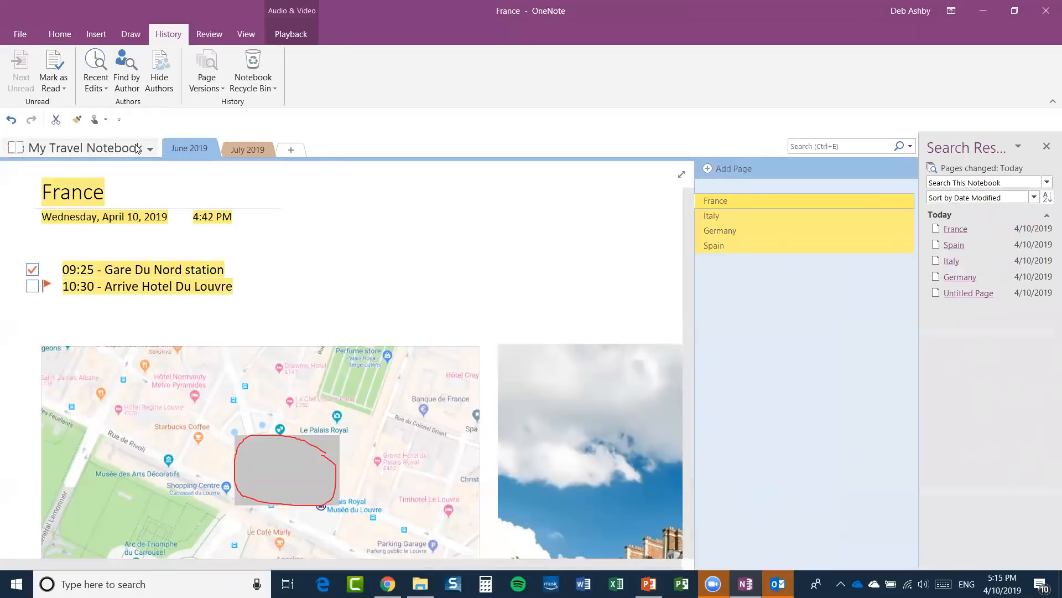
{"action": "left_click", "coordinate": [95, 80]}
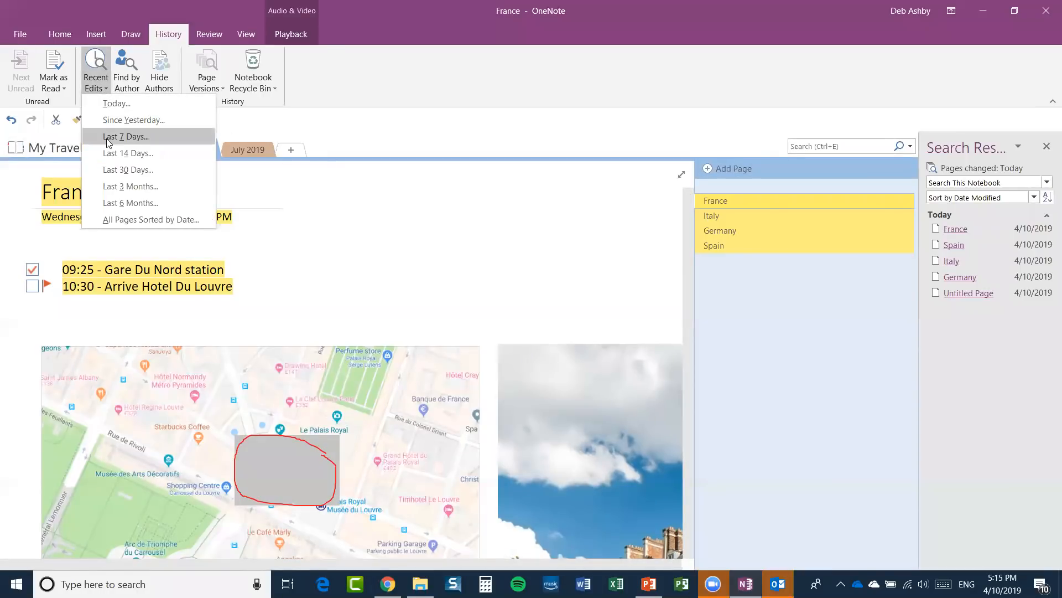
{"action": "left_click", "coordinate": [109, 141]}
{"action": "left_click", "coordinate": [95, 77]}
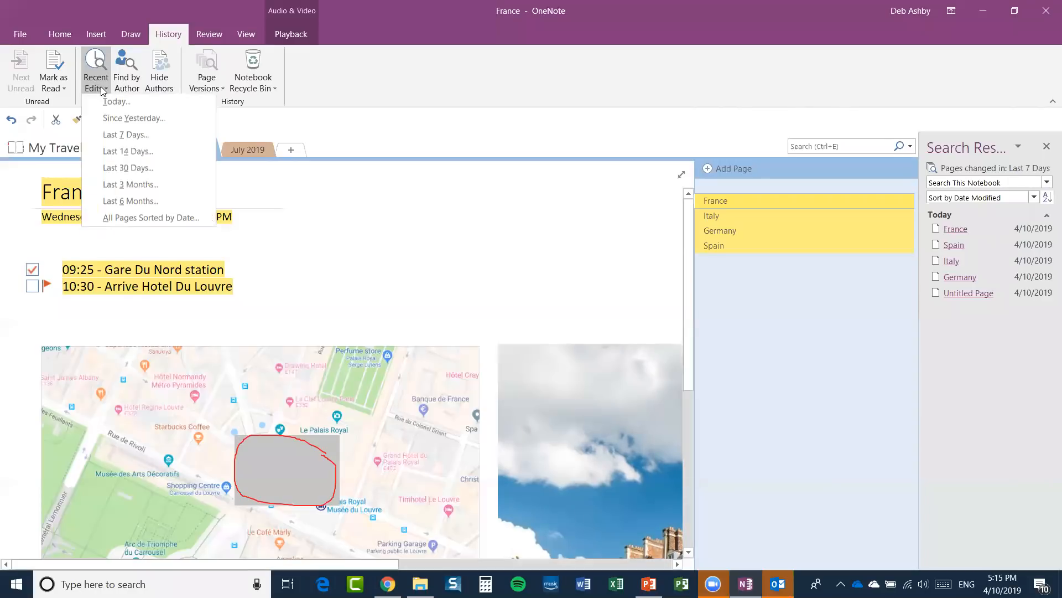
{"action": "left_click", "coordinate": [117, 172]}
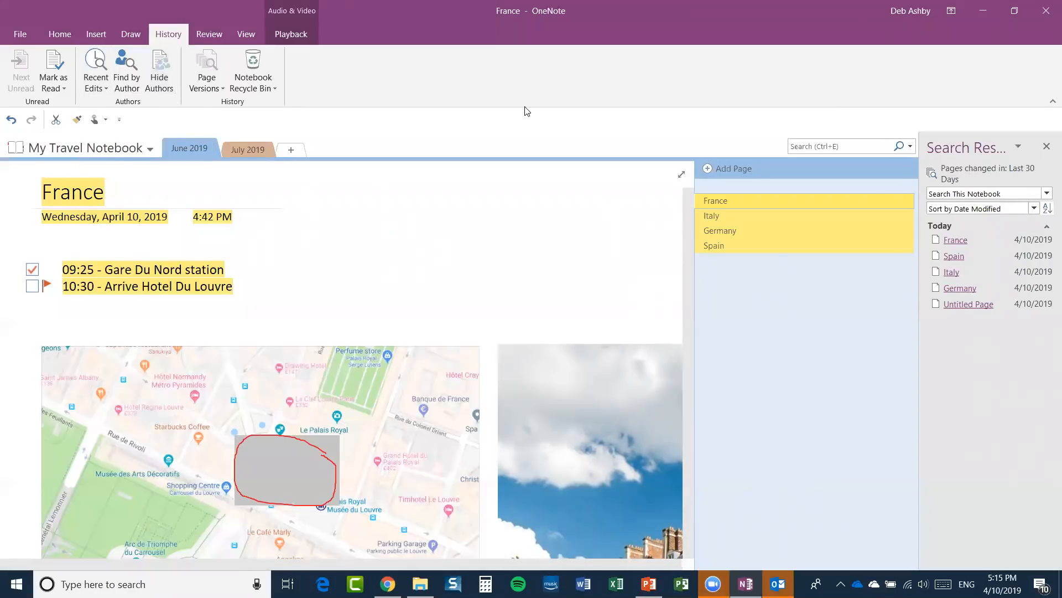
{"action": "left_click", "coordinate": [1047, 146]}
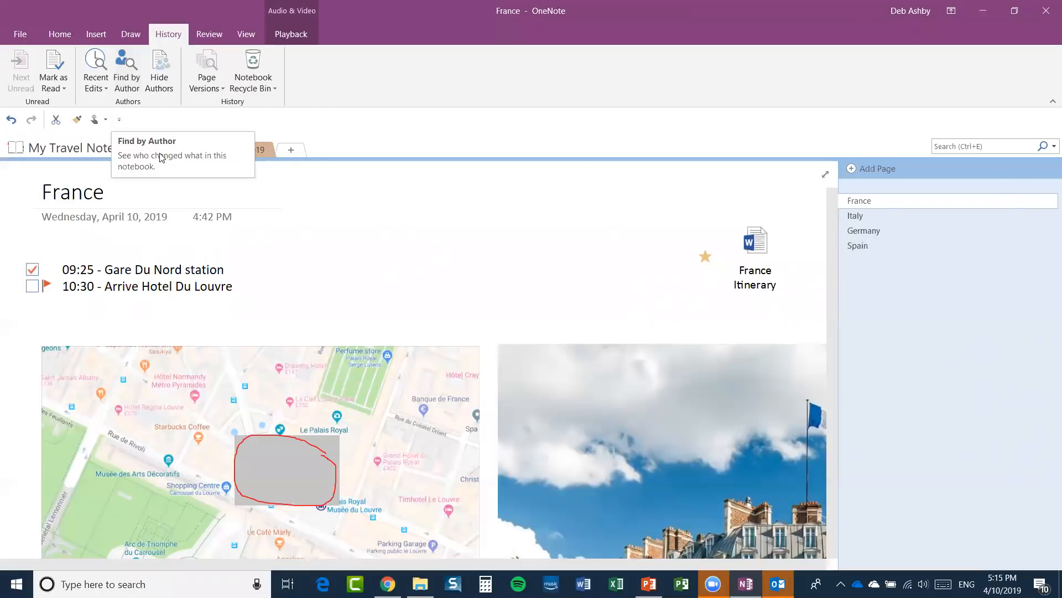
{"action": "left_click", "coordinate": [131, 69]}
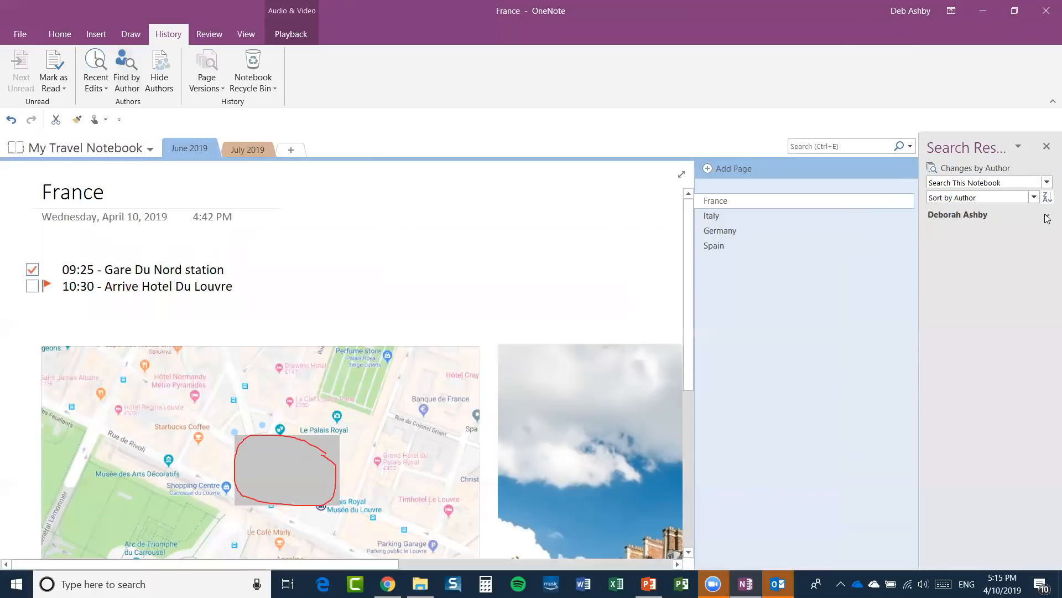
{"action": "left_click", "coordinate": [1046, 217]}
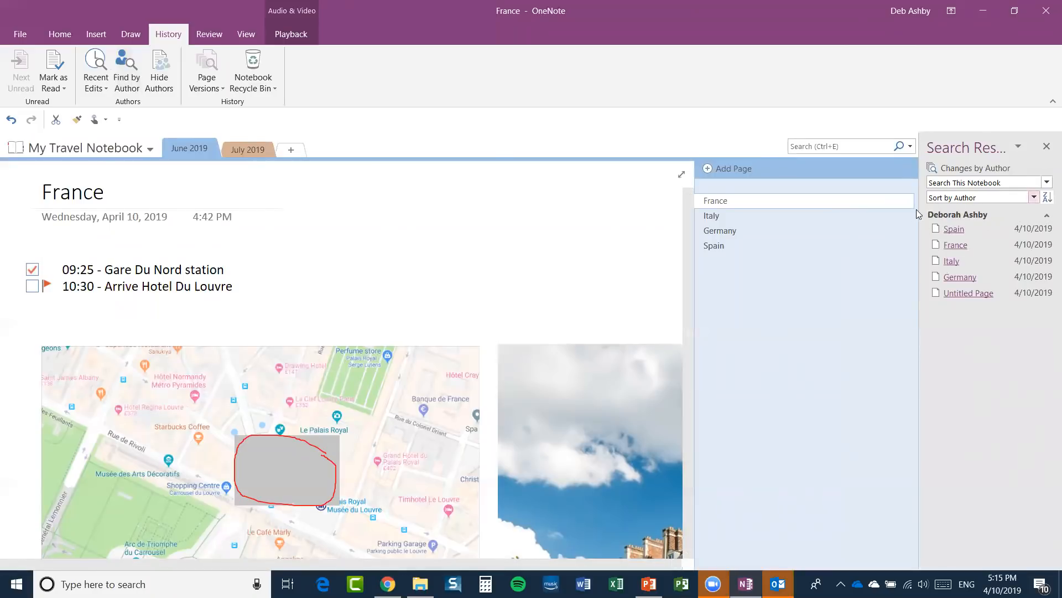
{"action": "left_click", "coordinate": [1046, 216]}
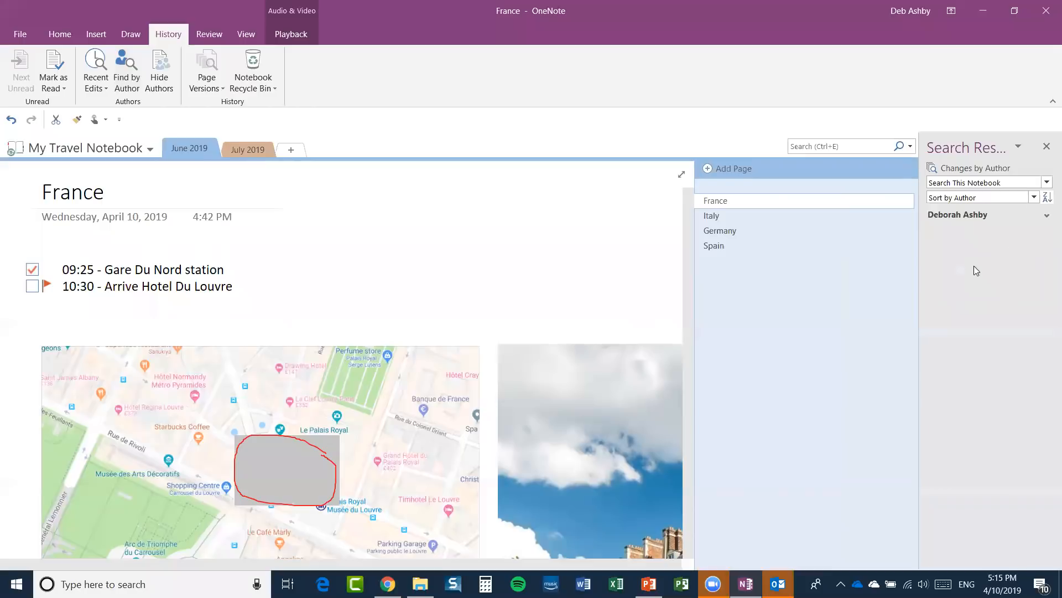
{"action": "left_click", "coordinate": [1046, 147]}
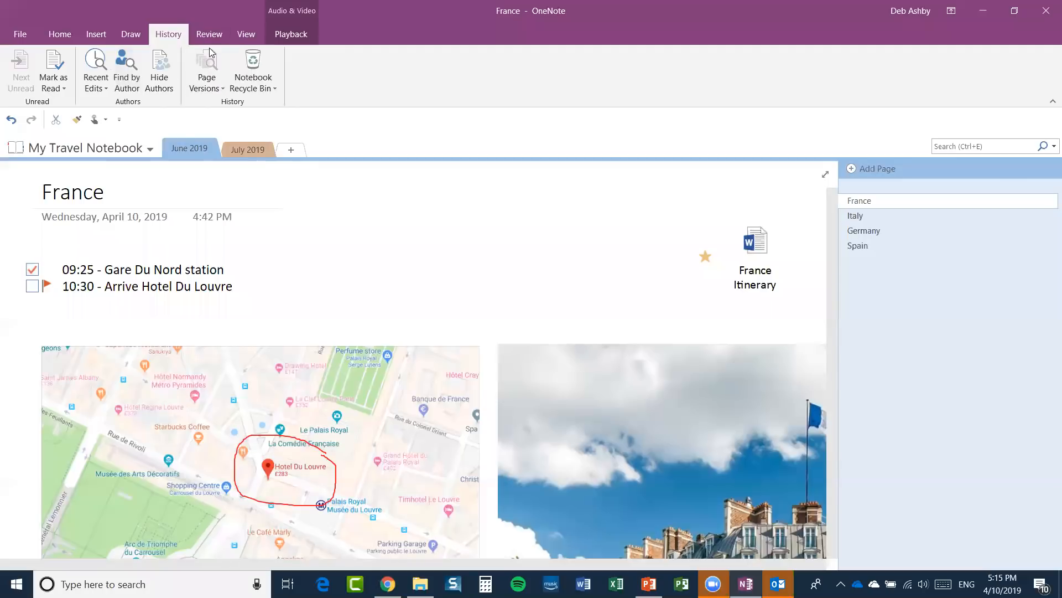
Check the page versions and Notebook Recycle Bin, then bring up the Review tab tools.
{"action": "left_click", "coordinate": [219, 87]}
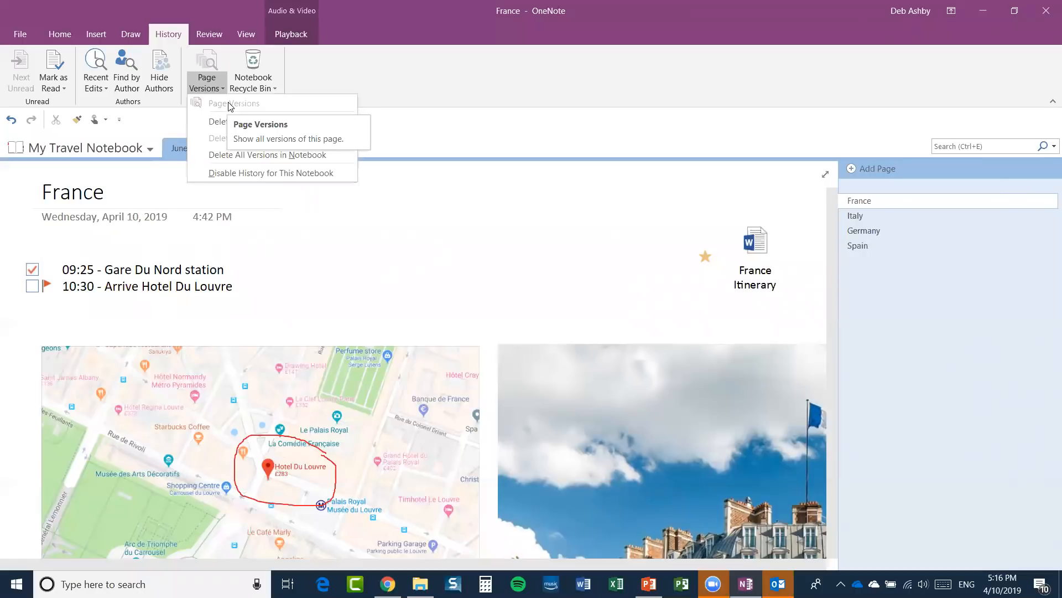
{"action": "left_click", "coordinate": [490, 111]}
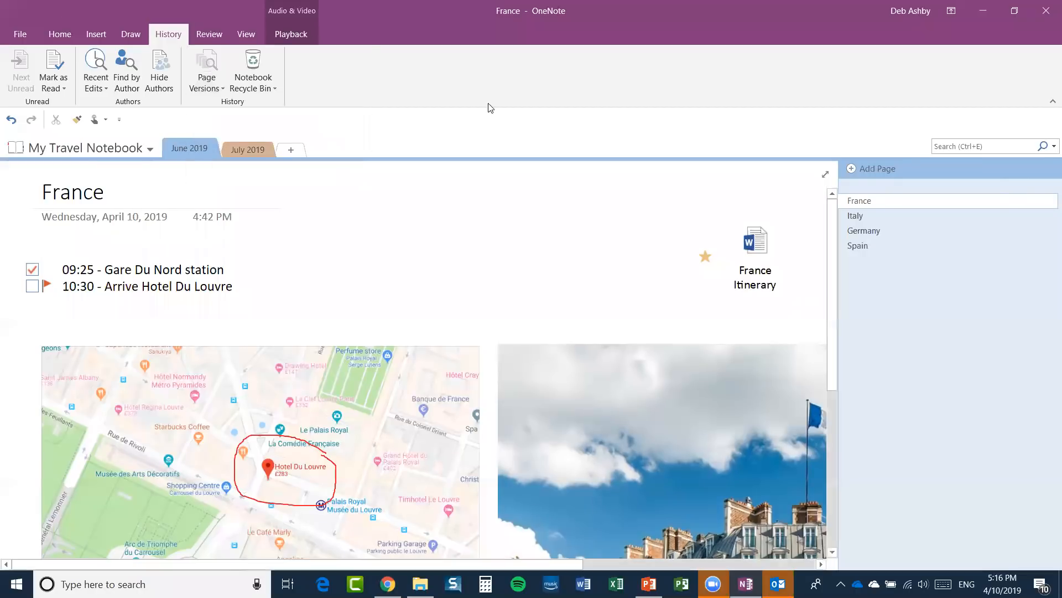
{"action": "left_click", "coordinate": [253, 68]}
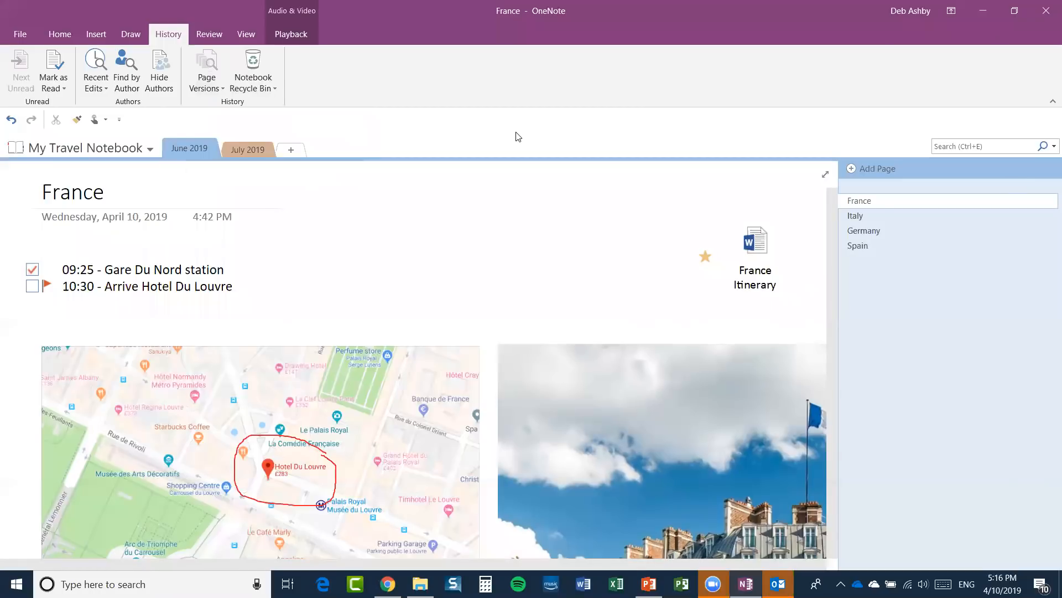
{"action": "left_click", "coordinate": [253, 61]}
{"action": "left_click", "coordinate": [209, 36]}
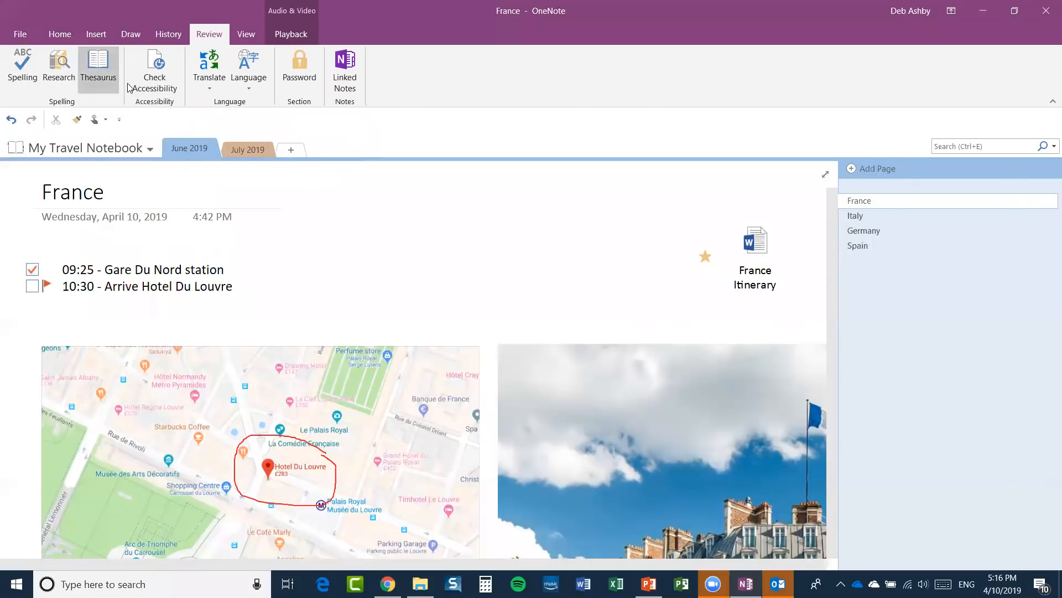
Switch the France page to Full Page View and drop the ribbon down from the top bar.
{"action": "left_click", "coordinate": [246, 35]}
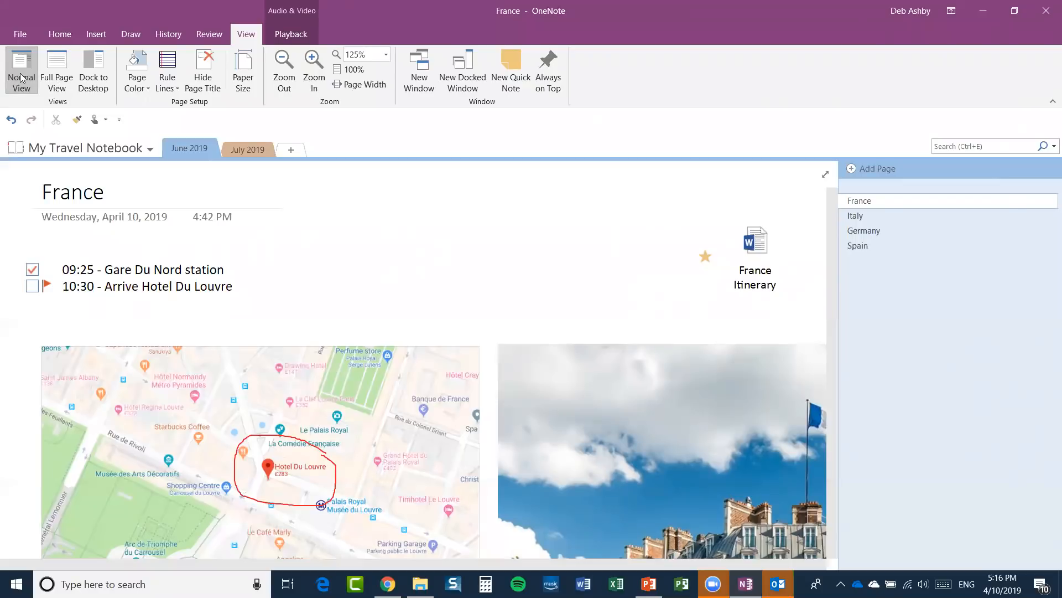
{"action": "left_click", "coordinate": [57, 69]}
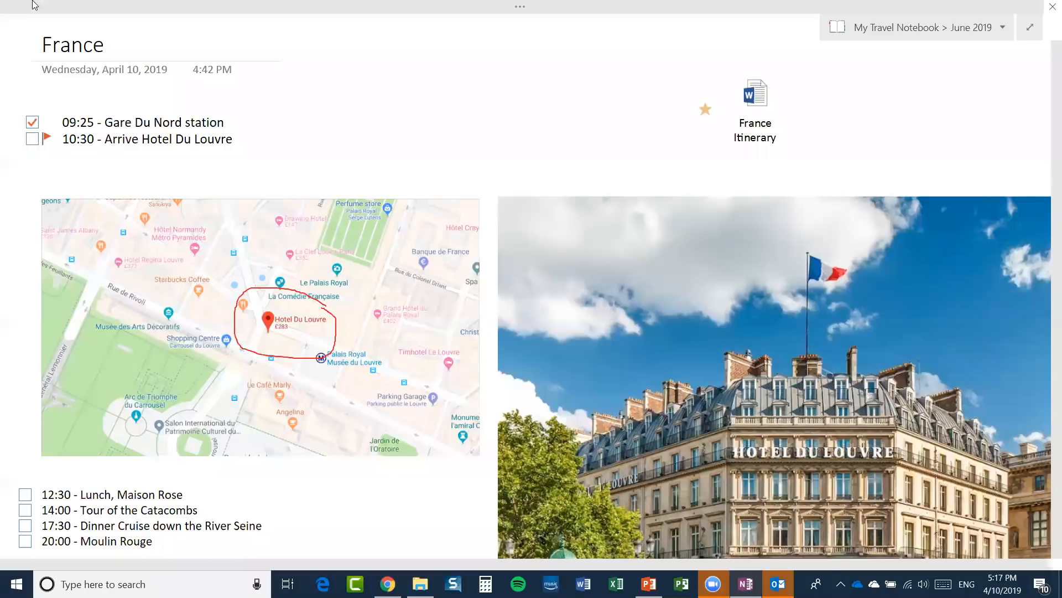
{"action": "left_click", "coordinate": [131, 8]}
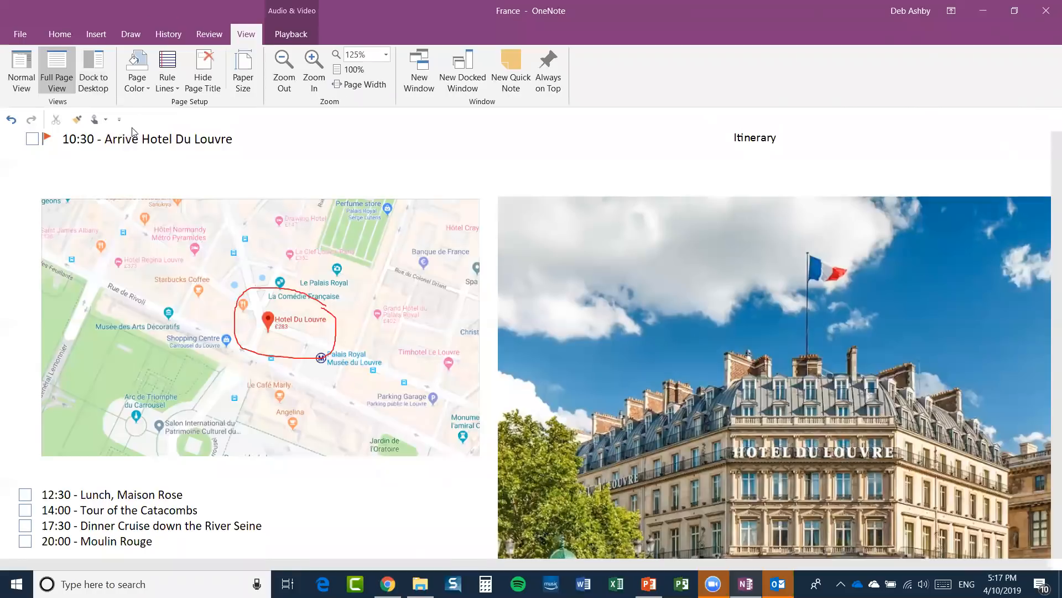
Set a light blue Page Color, apply ruled lines, then set Rule Lines back to None.
{"action": "left_click", "coordinate": [142, 85]}
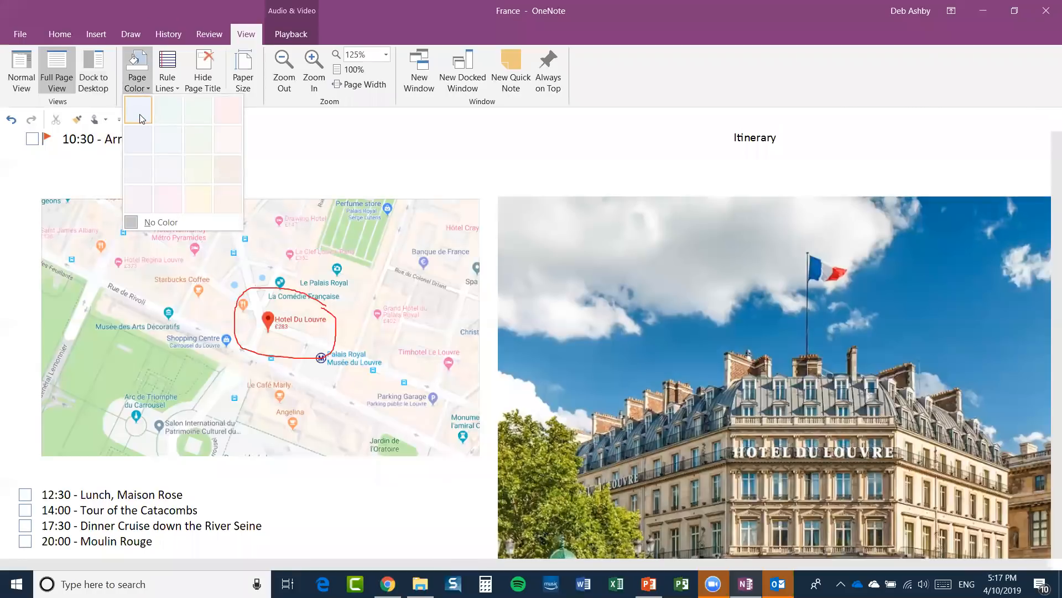
{"action": "left_click", "coordinate": [140, 117]}
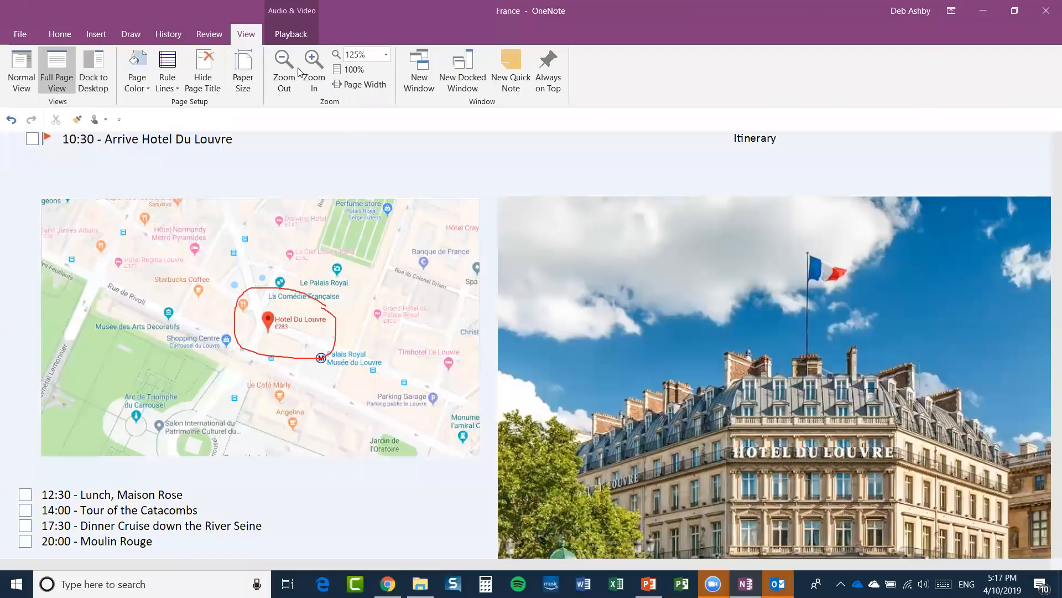
{"action": "left_click", "coordinate": [170, 83]}
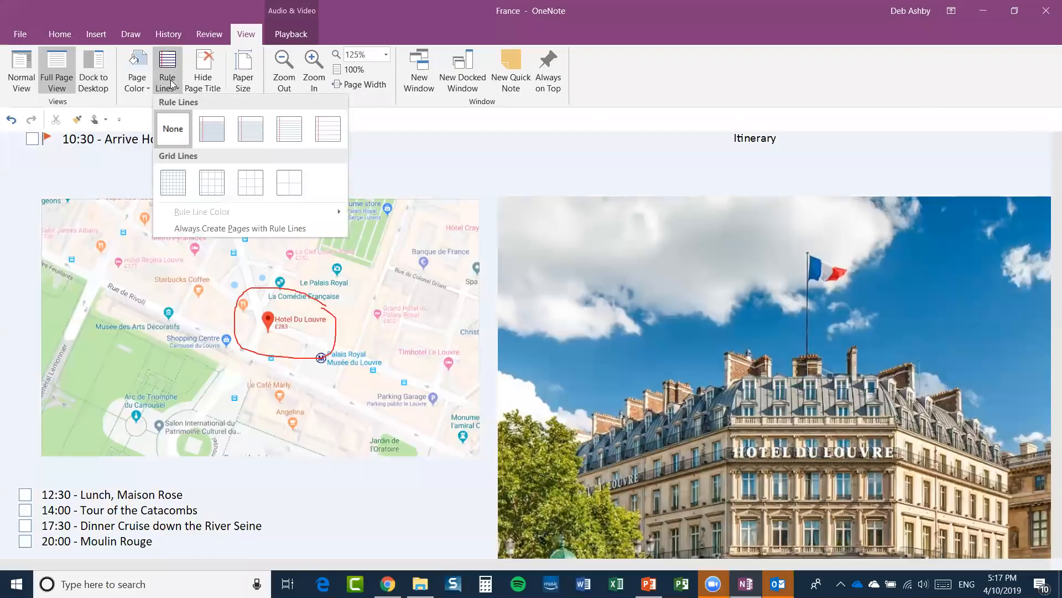
{"action": "left_click", "coordinate": [223, 136]}
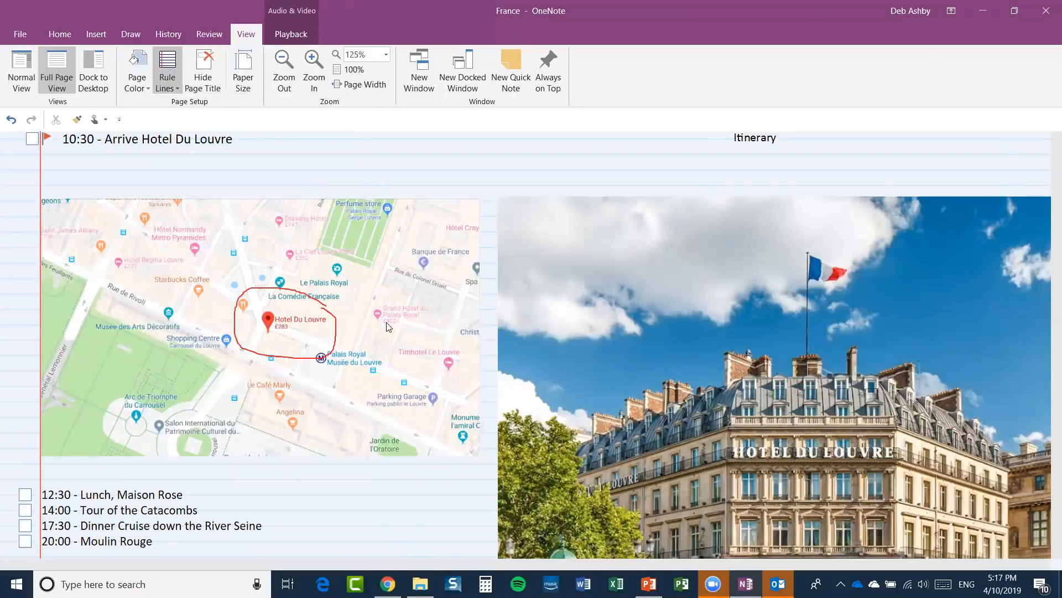
{"action": "scroll", "coordinate": [385, 323], "scroll_direction": "down", "scroll_amount": 2}
{"action": "scroll", "coordinate": [386, 323], "scroll_direction": "down", "scroll_amount": 3}
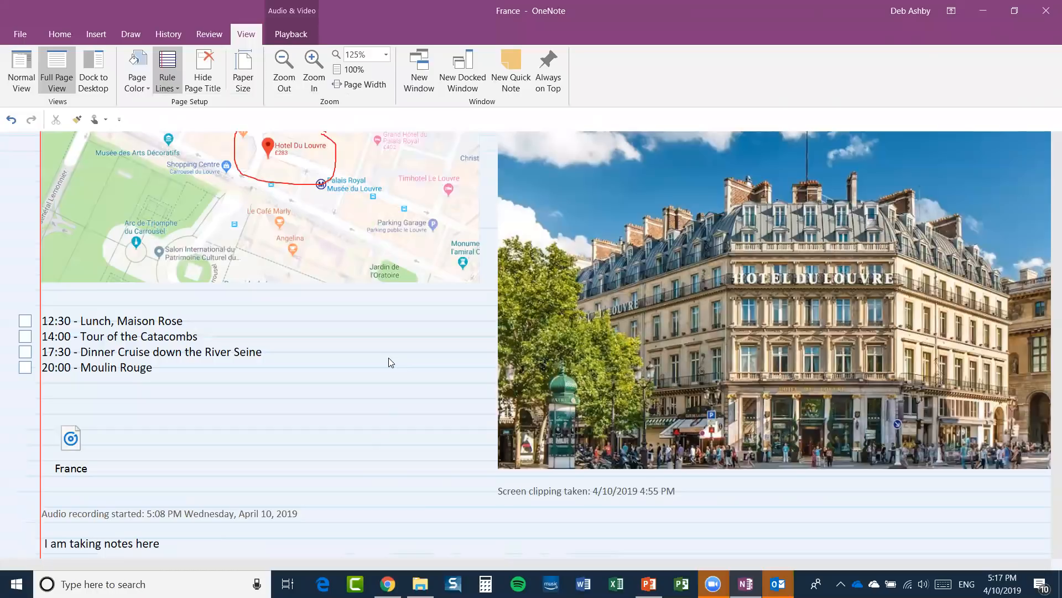
{"action": "left_click", "coordinate": [167, 78]}
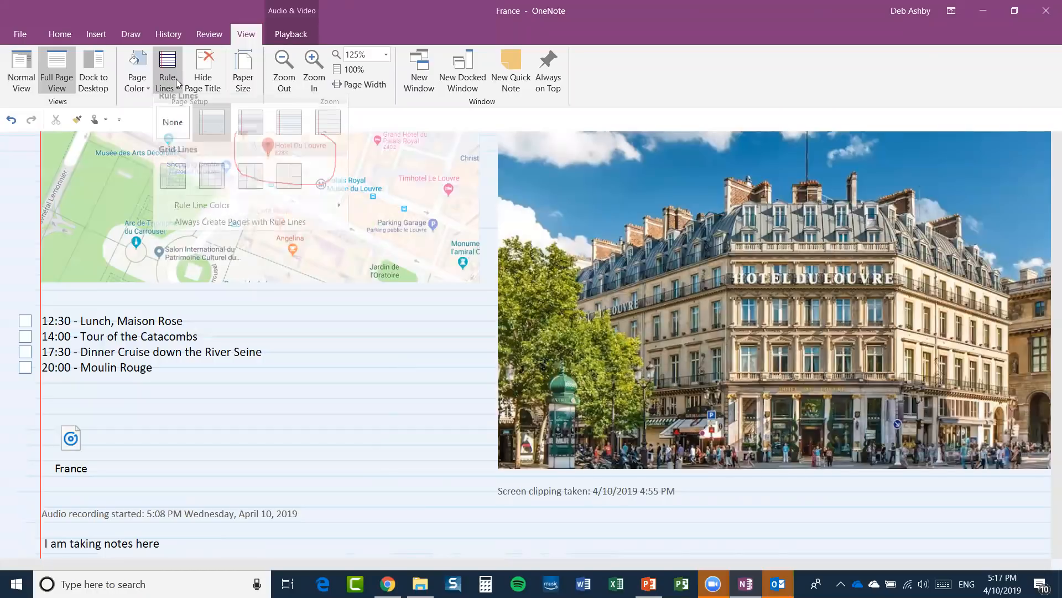
{"action": "left_click", "coordinate": [173, 125]}
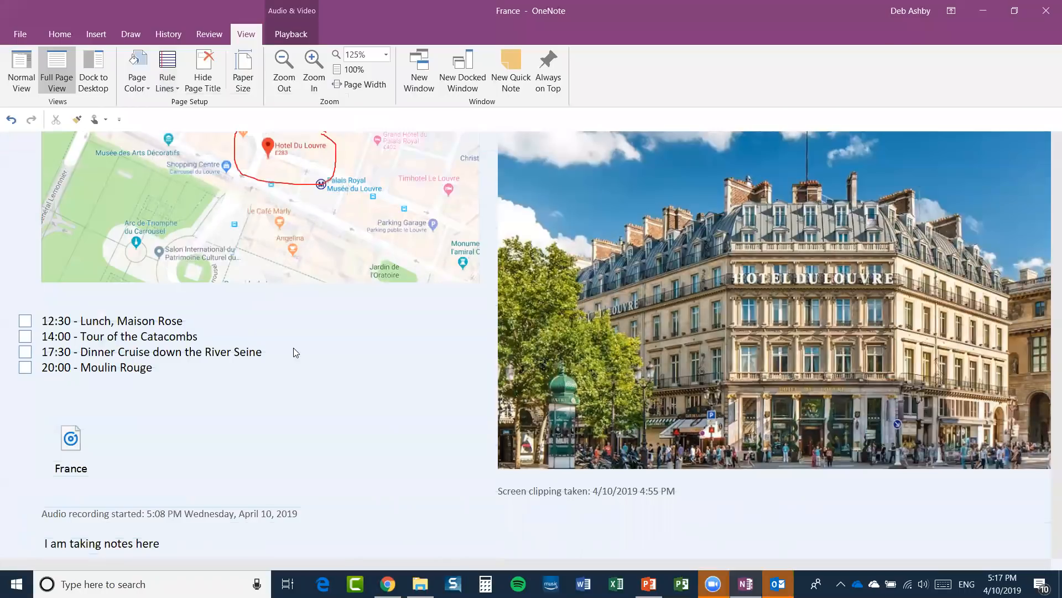
{"action": "scroll", "coordinate": [293, 347], "scroll_direction": "up", "scroll_amount": 3}
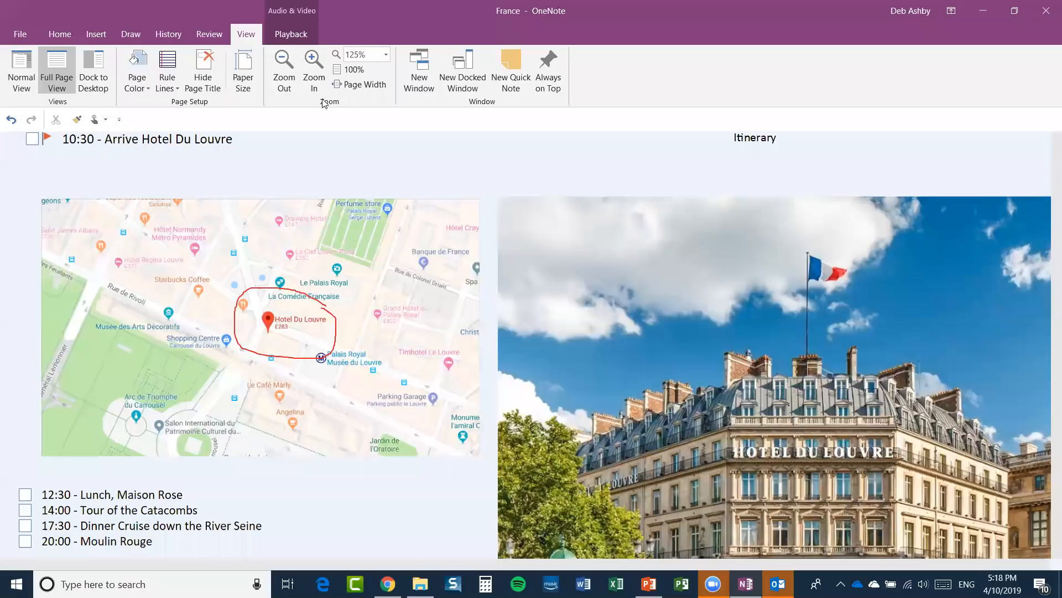
Open Backstage Info for My Travel Notebook and look through its Settings dropdown.
{"action": "left_click", "coordinate": [21, 34]}
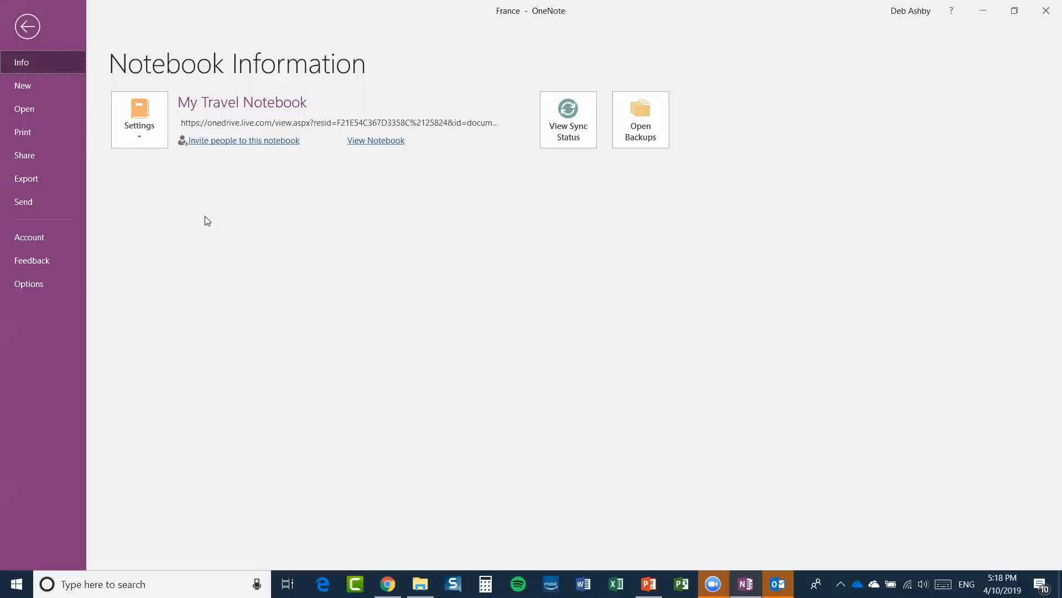
{"action": "left_click", "coordinate": [141, 143]}
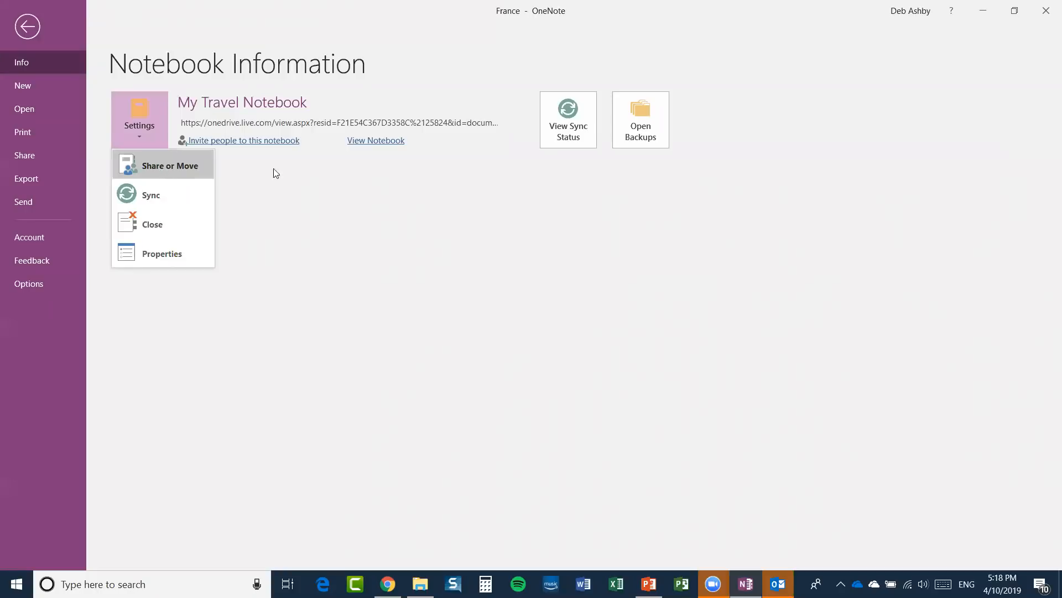
{"action": "left_click", "coordinate": [421, 226]}
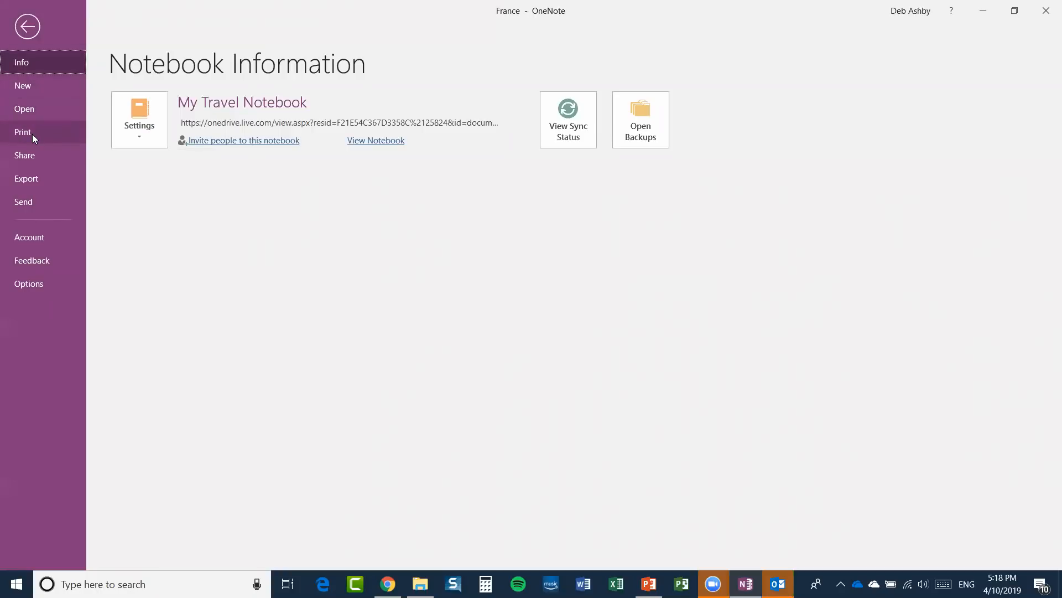
View the Print options, then open Share Notebook for My Travel Notebook.
{"action": "left_click", "coordinate": [32, 134]}
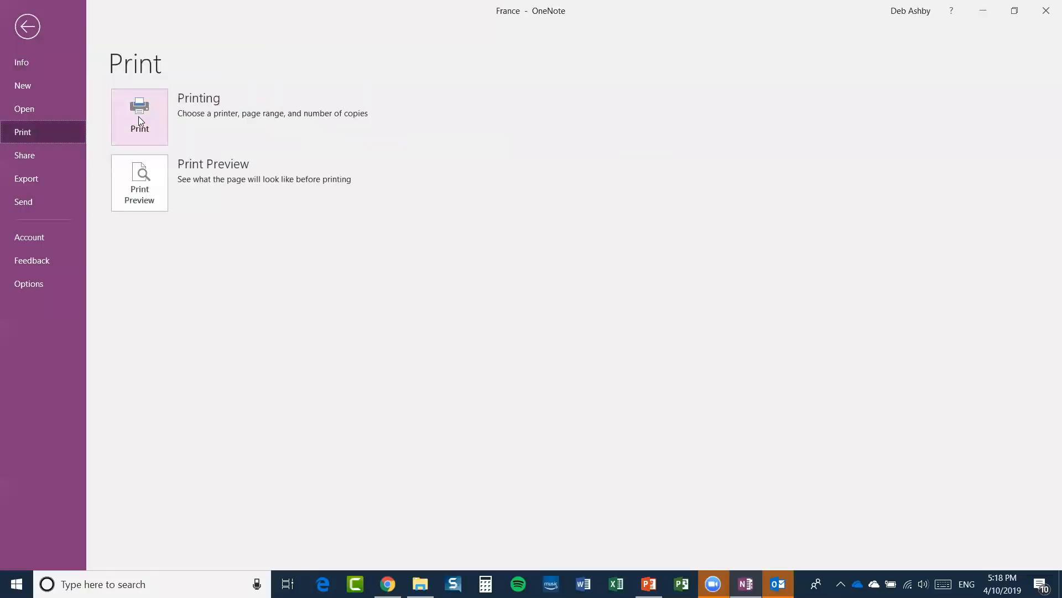
{"action": "left_click", "coordinate": [28, 156]}
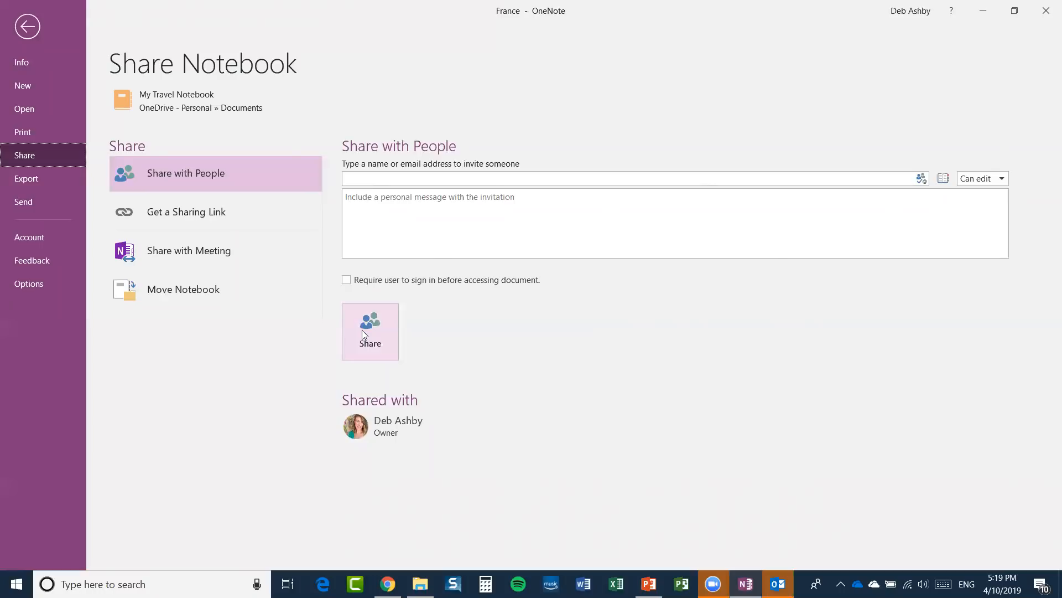
Create an edit link for My Travel Notebook, select its URL, and view the export formats.
{"action": "left_click", "coordinate": [195, 214]}
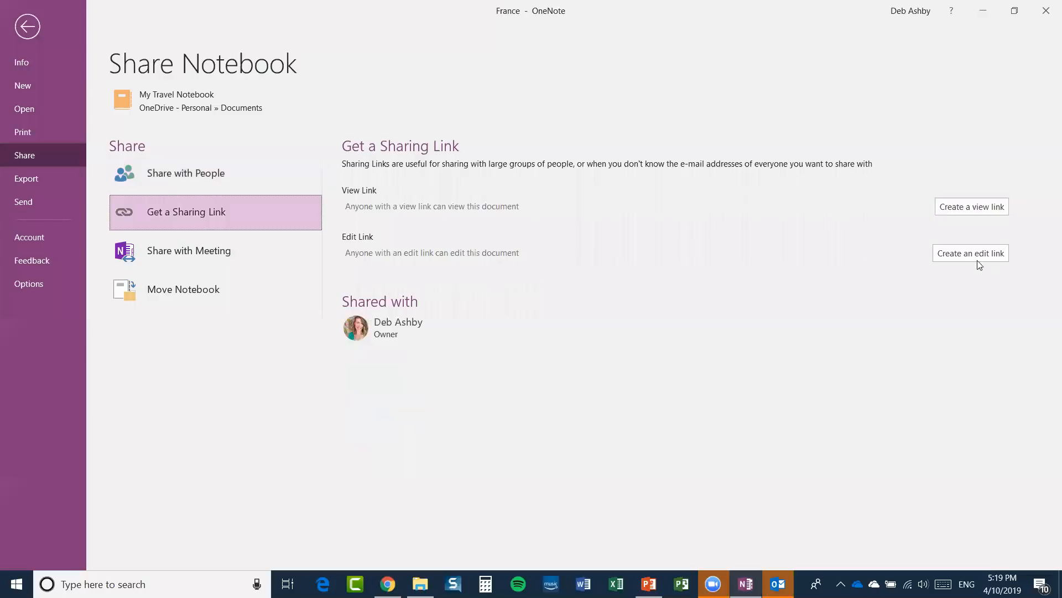
{"action": "left_click", "coordinate": [961, 253]}
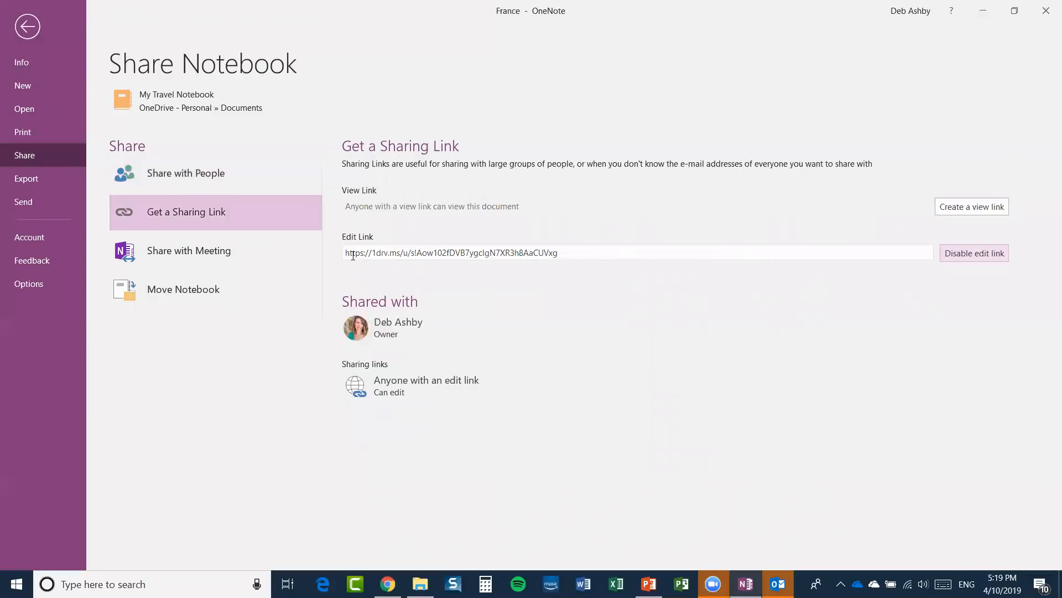
{"action": "left_click", "coordinate": [595, 252]}
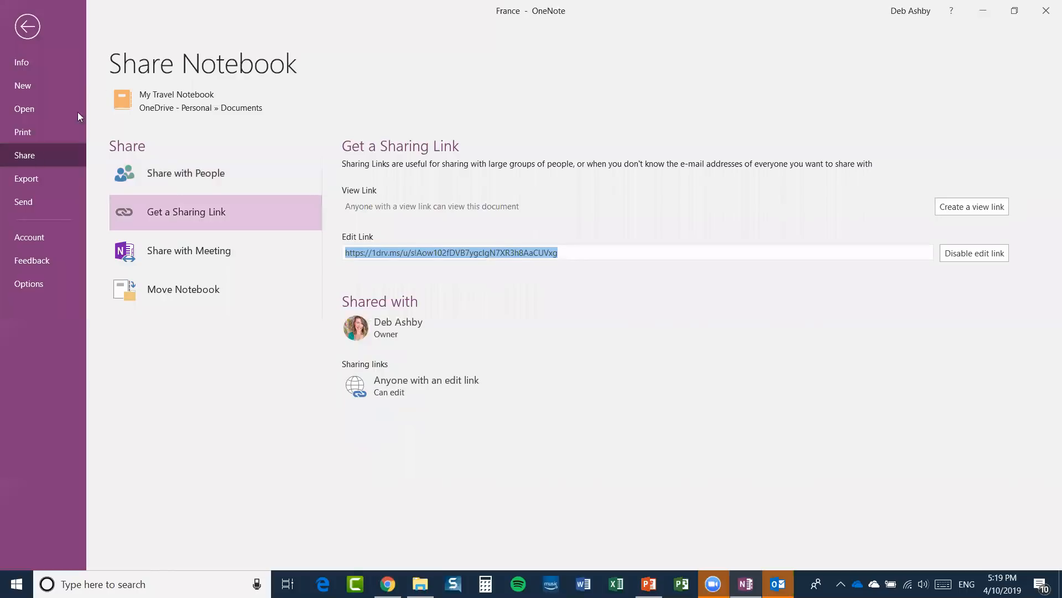
{"action": "left_click", "coordinate": [47, 179]}
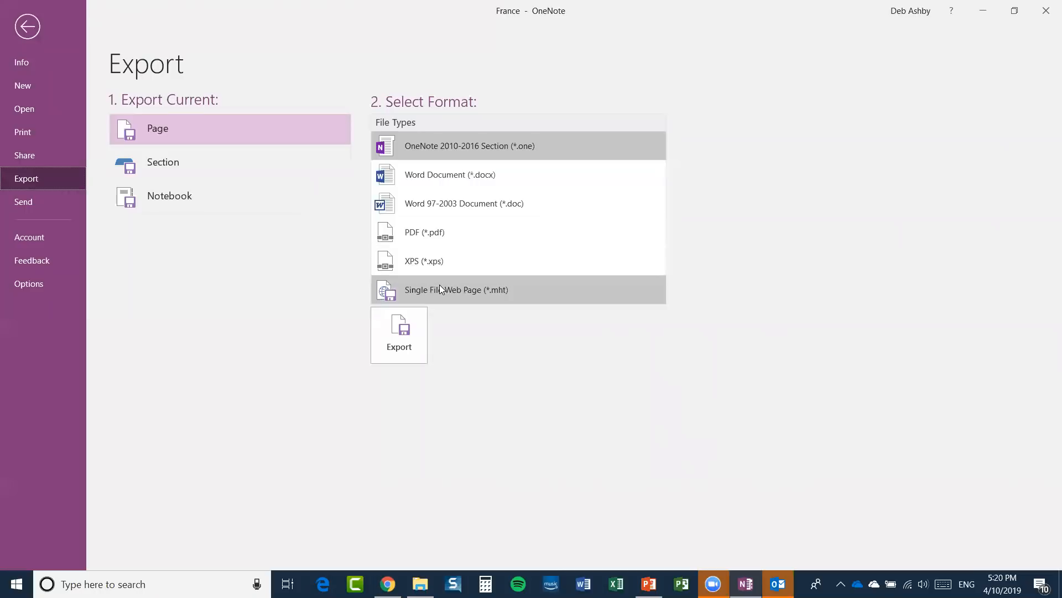
Review the Send options in Backstage, then go back to the France page.
{"action": "left_click", "coordinate": [23, 203]}
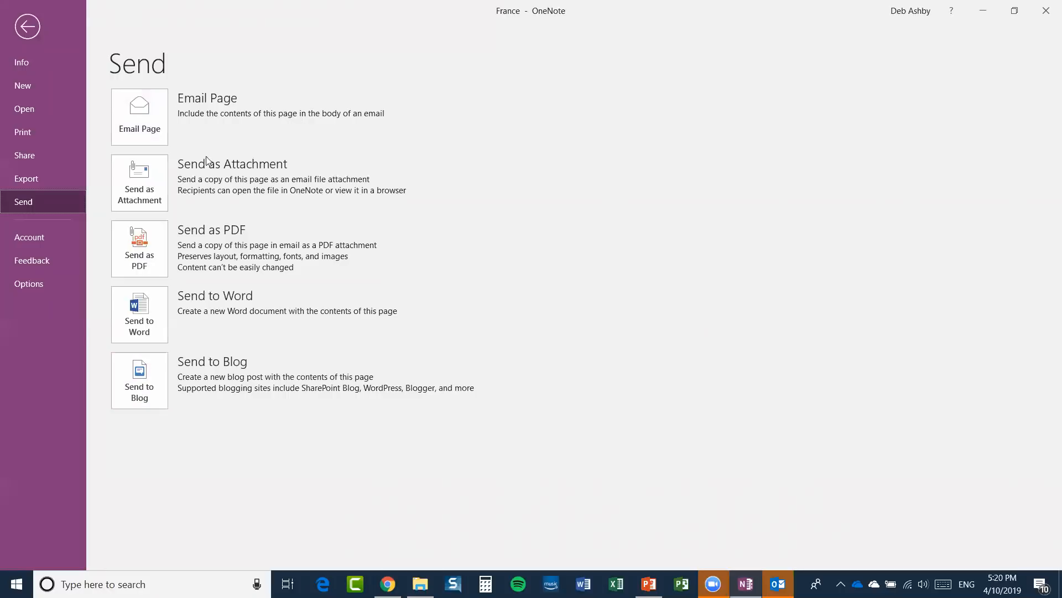
{"action": "left_click", "coordinate": [26, 30]}
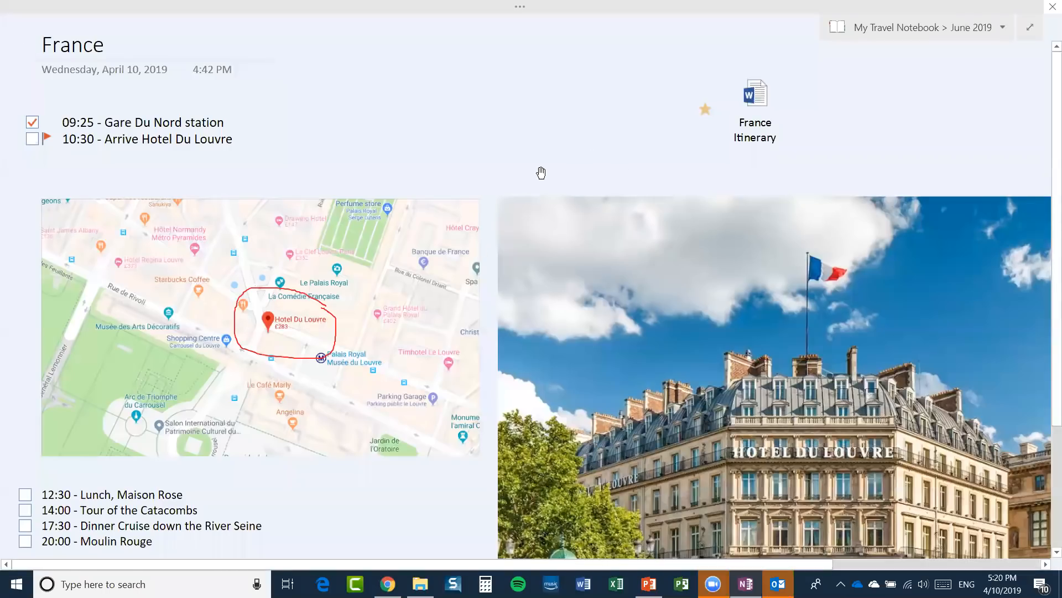
Leave full-page view on the France page and open the My Travel Notebook dropdown.
{"action": "left_click", "coordinate": [1029, 27]}
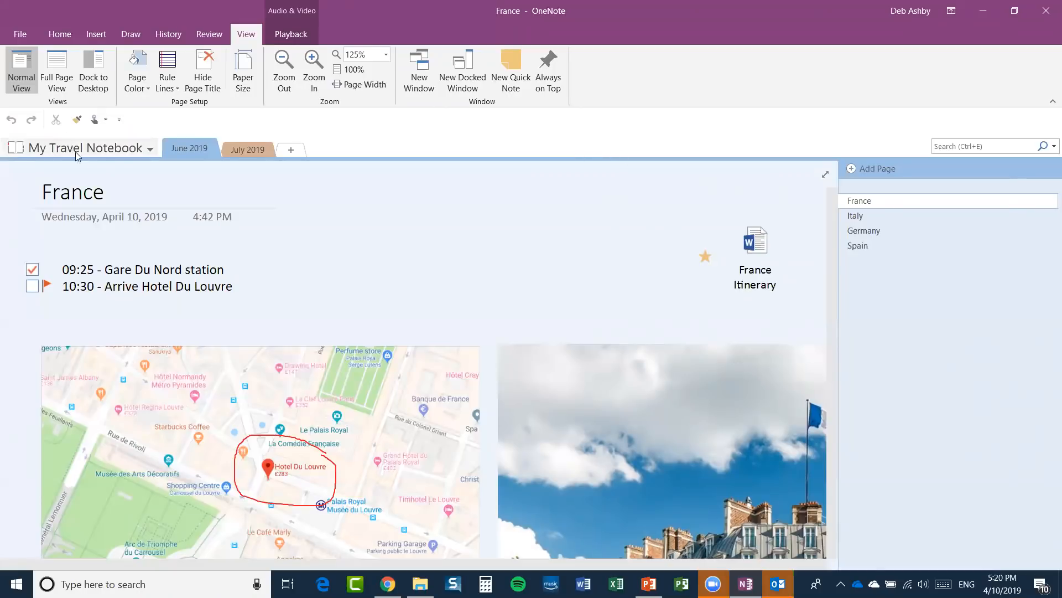
{"action": "left_click", "coordinate": [150, 149]}
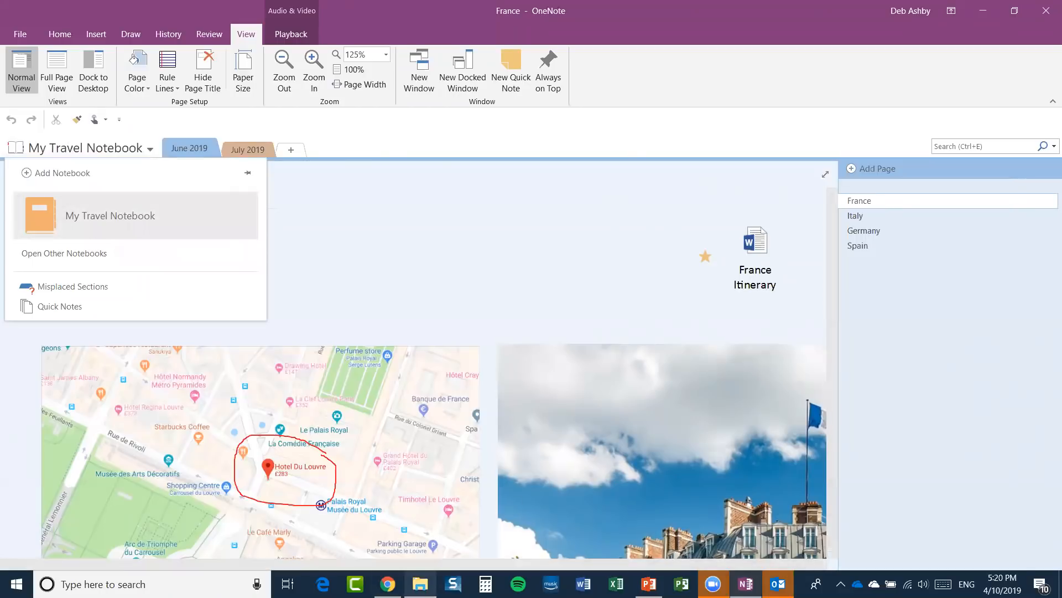
Open the OneDrive Documents folder in File Explorer, then minimize it to return to OneNote.
{"action": "left_click", "coordinate": [421, 584]}
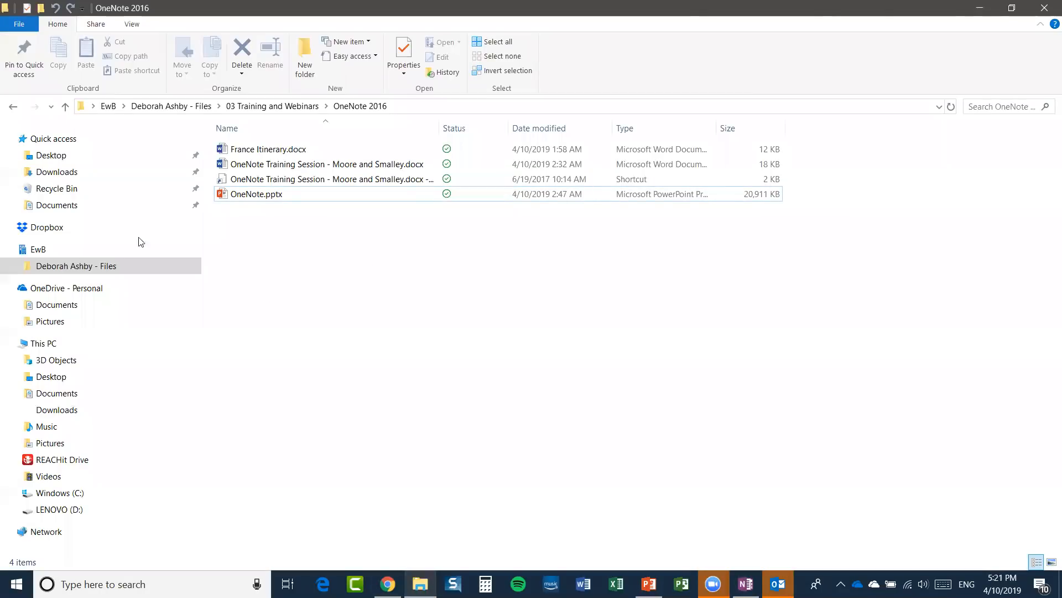
{"action": "left_click", "coordinate": [57, 305]}
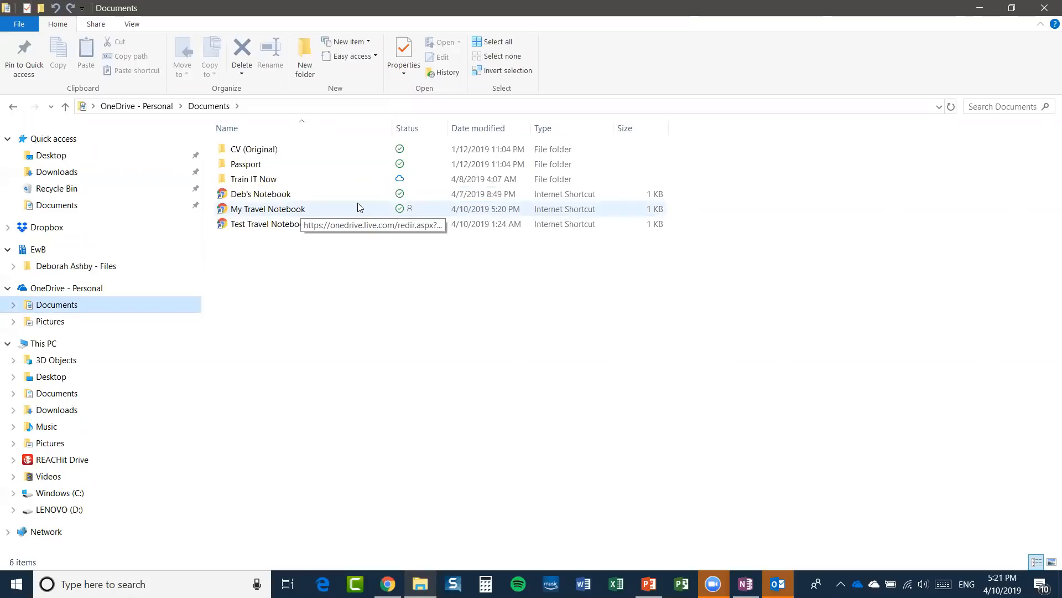
{"action": "left_click", "coordinate": [980, 9]}
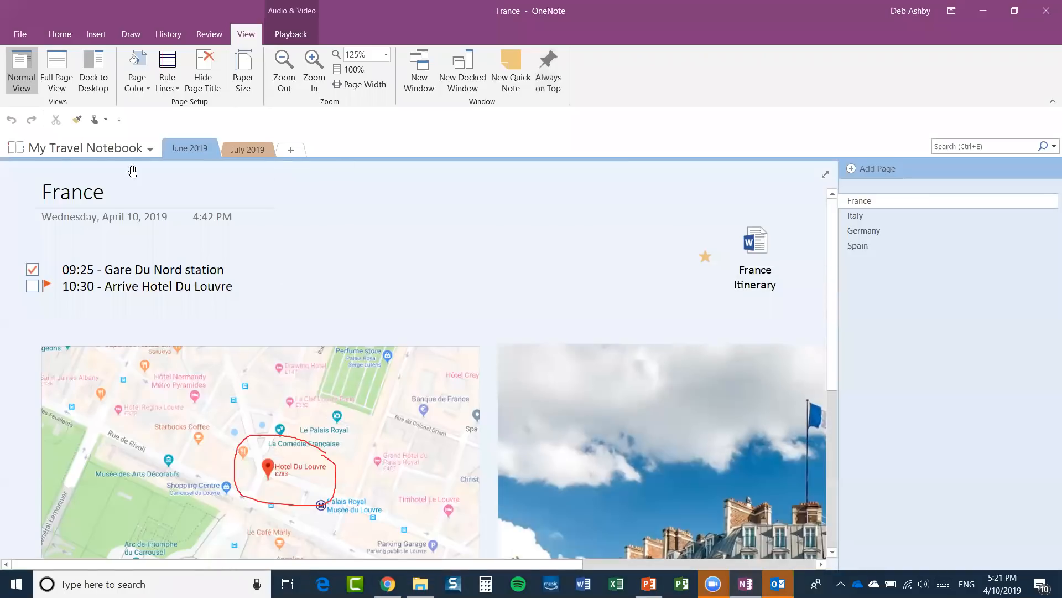
Check My Travel Notebook's context options, revisit the Documents folder, then reopen the notebook list.
{"action": "right_click", "coordinate": [105, 148]}
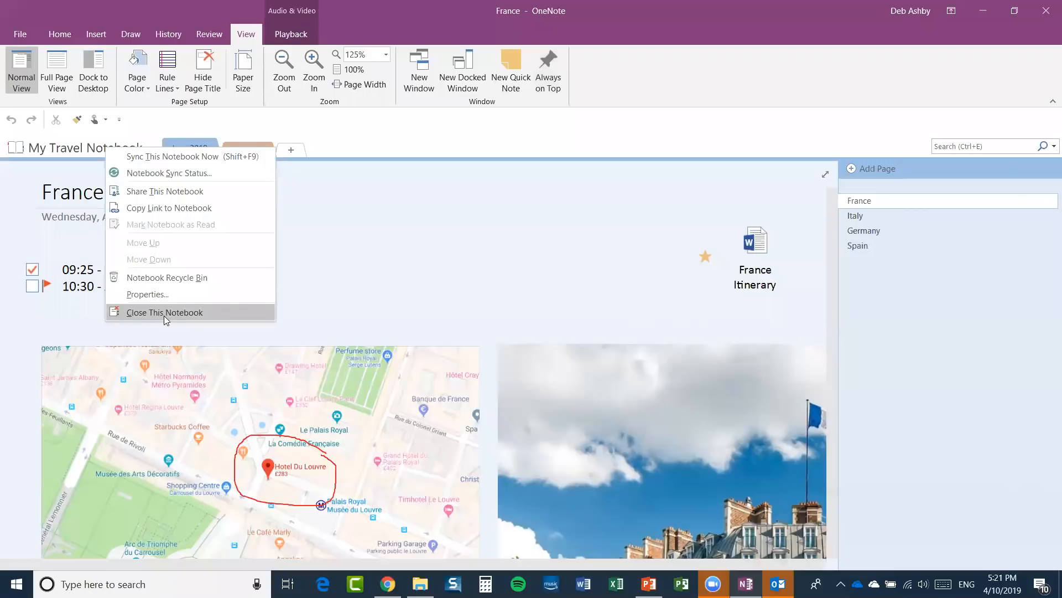
{"action": "left_click", "coordinate": [88, 148]}
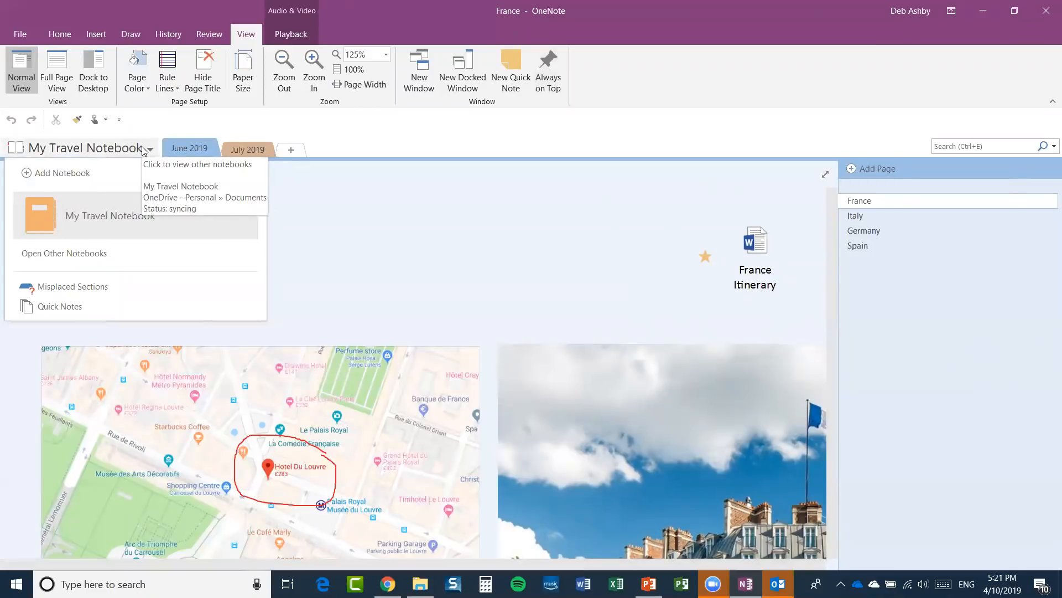
{"action": "left_click", "coordinate": [420, 584]}
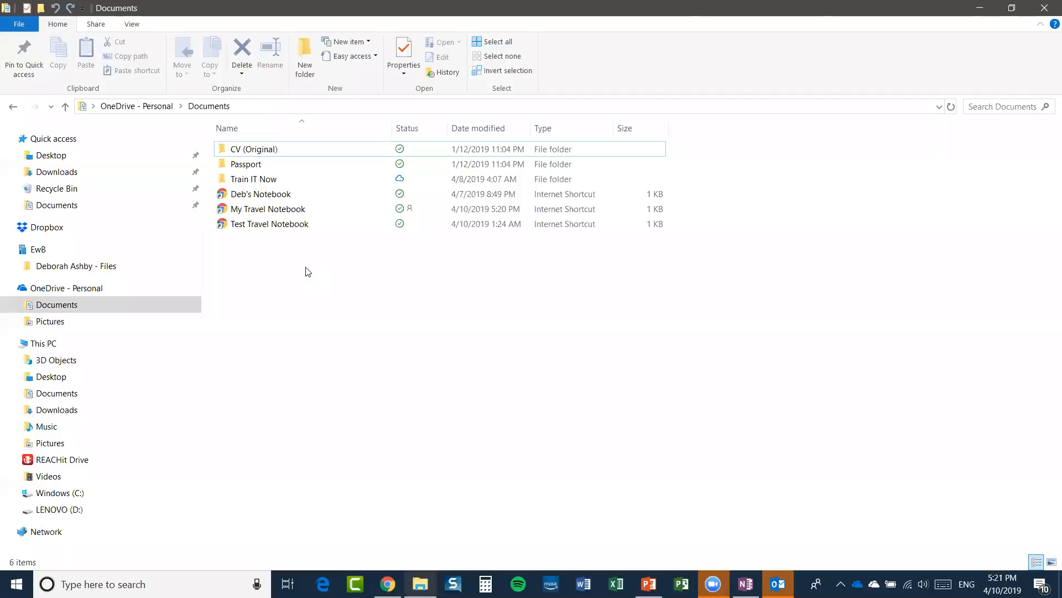
{"action": "left_click", "coordinate": [991, 5]}
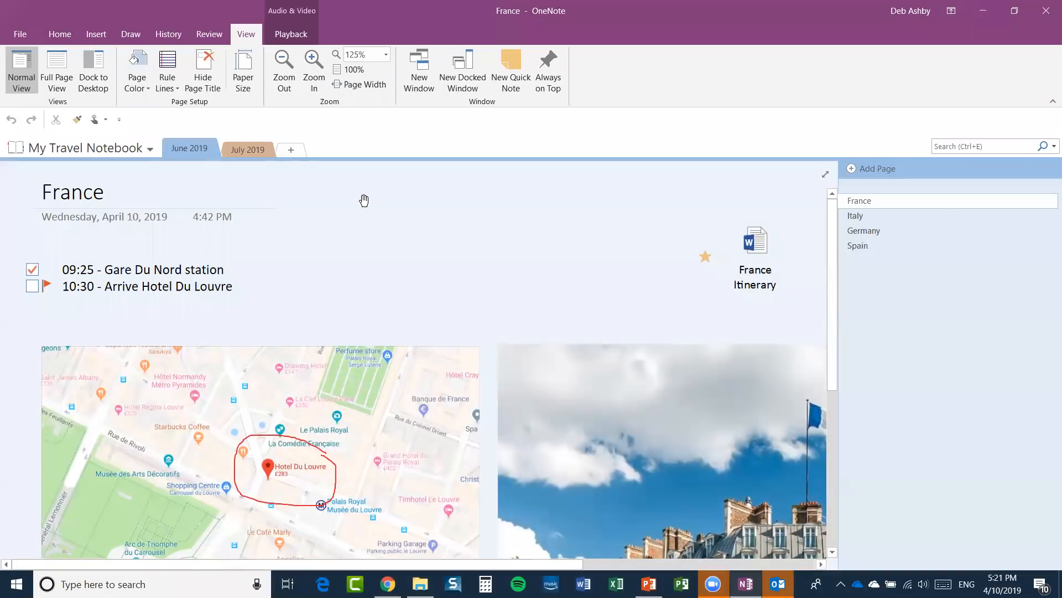
{"action": "left_click", "coordinate": [148, 148]}
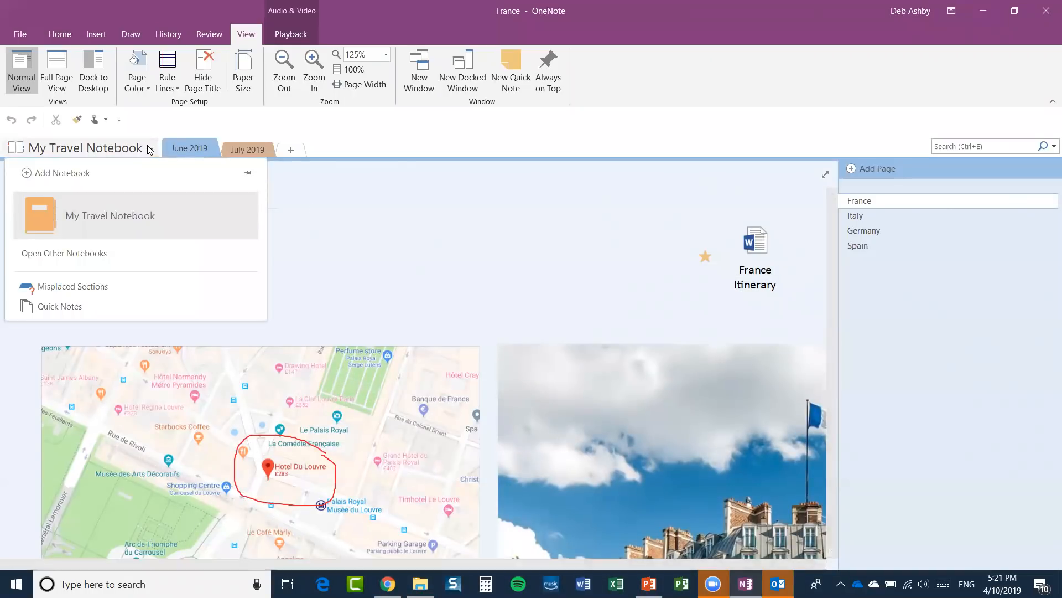
Close the notebook dropdown by clicking the empty tab-bar area.
{"action": "left_click", "coordinate": [402, 145]}
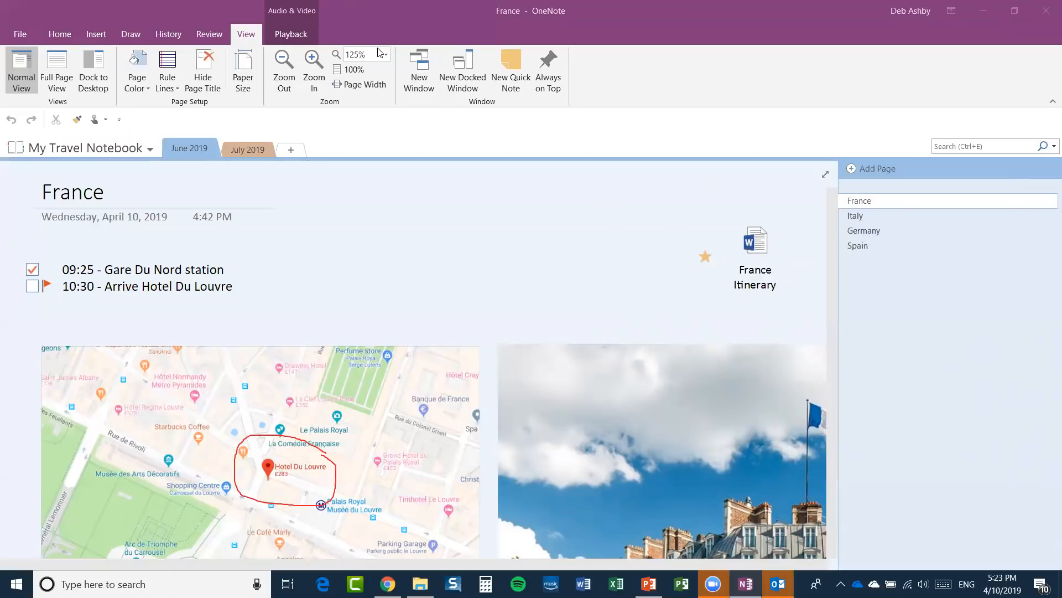
Open the Tags Summary pane with Home > Find Tags, listing six To Do items and the 10:30 arrival.
{"action": "left_click", "coordinate": [711, 22]}
{"action": "left_click", "coordinate": [96, 34]}
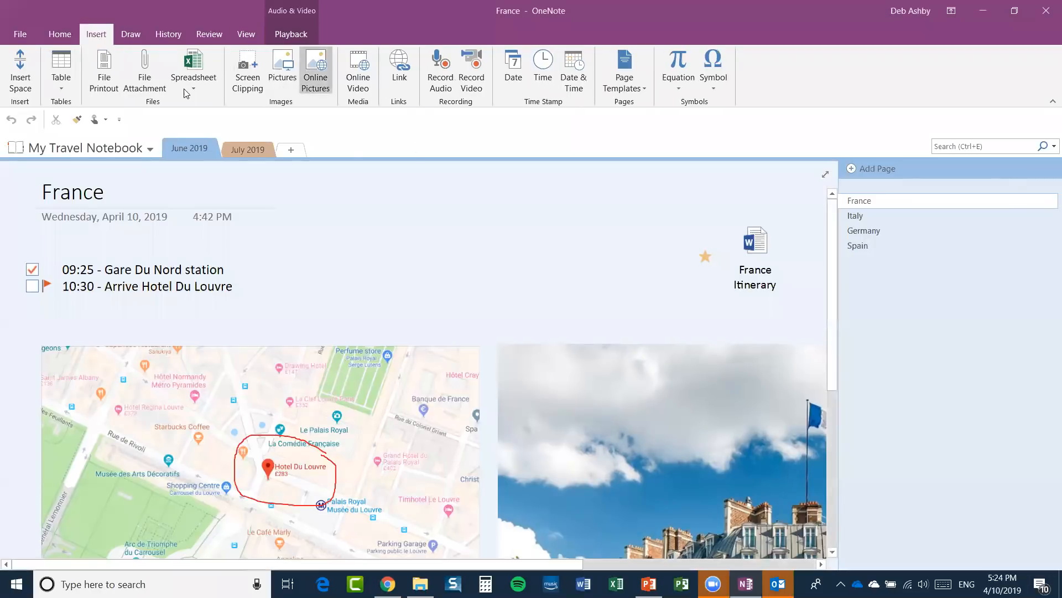
{"action": "left_click", "coordinate": [60, 34]}
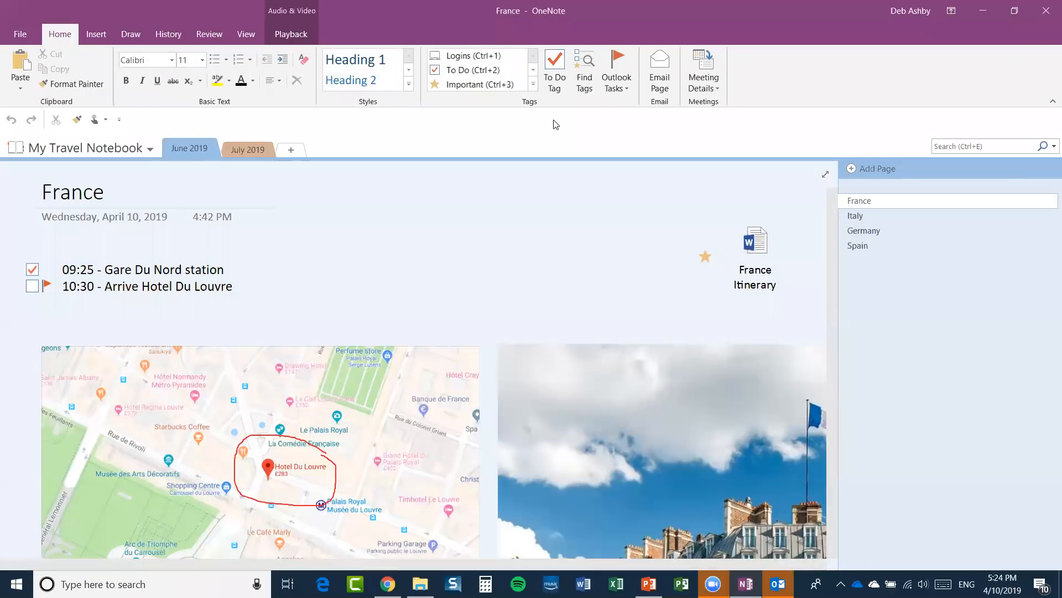
{"action": "left_click", "coordinate": [587, 79]}
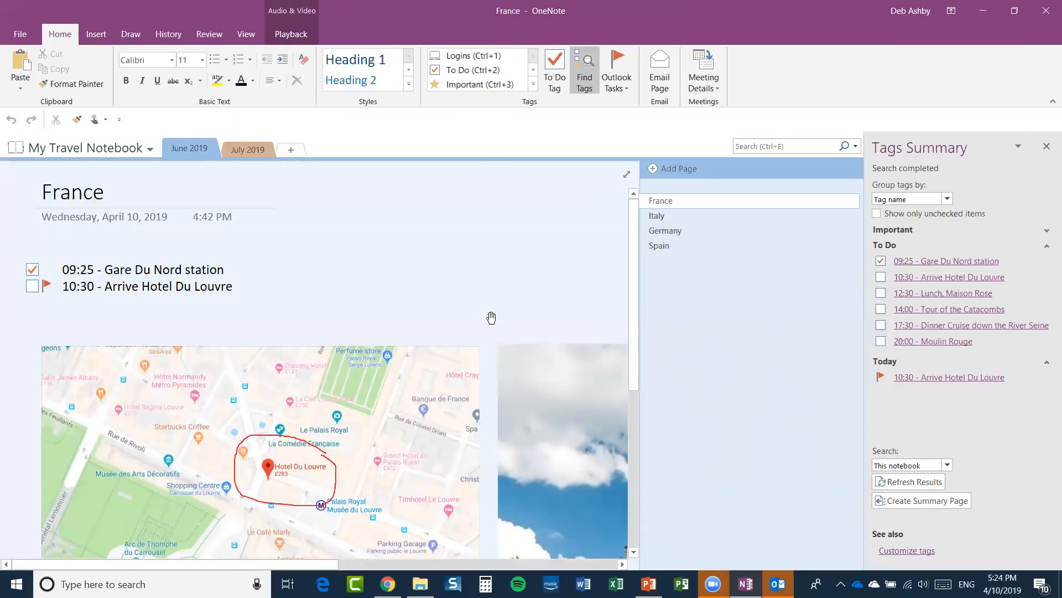
{"action": "left_click", "coordinate": [93, 35]}
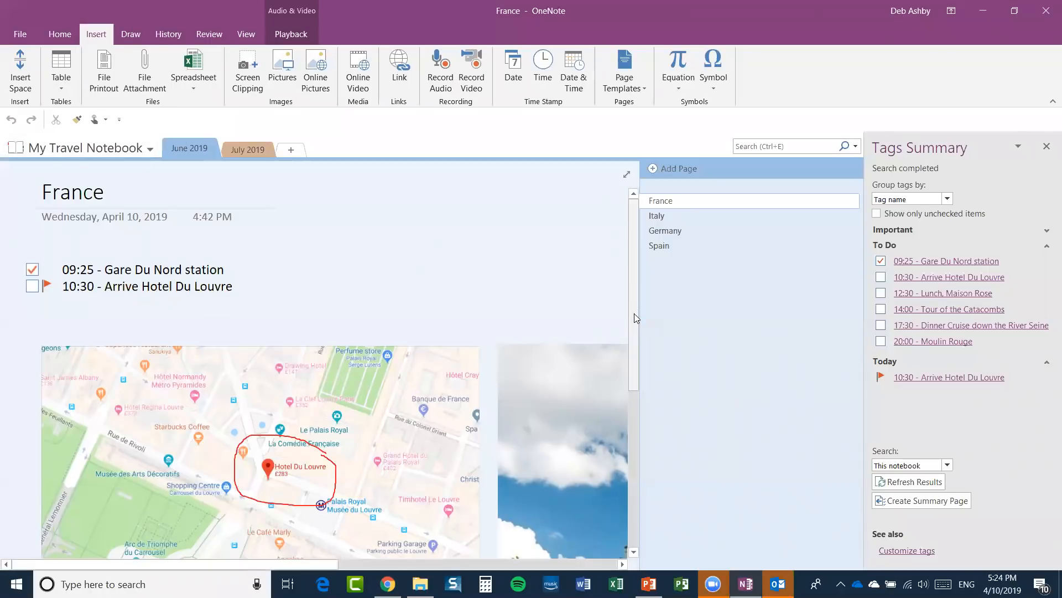
Scroll the France page down and right to reveal the France Itinerary attachment and French-flag hotel photo.
{"action": "left_click_drag", "start_coordinate": [634, 314], "coordinate": [634, 325]}
{"action": "left_click_drag", "start_coordinate": [289, 564], "coordinate": [597, 567]}
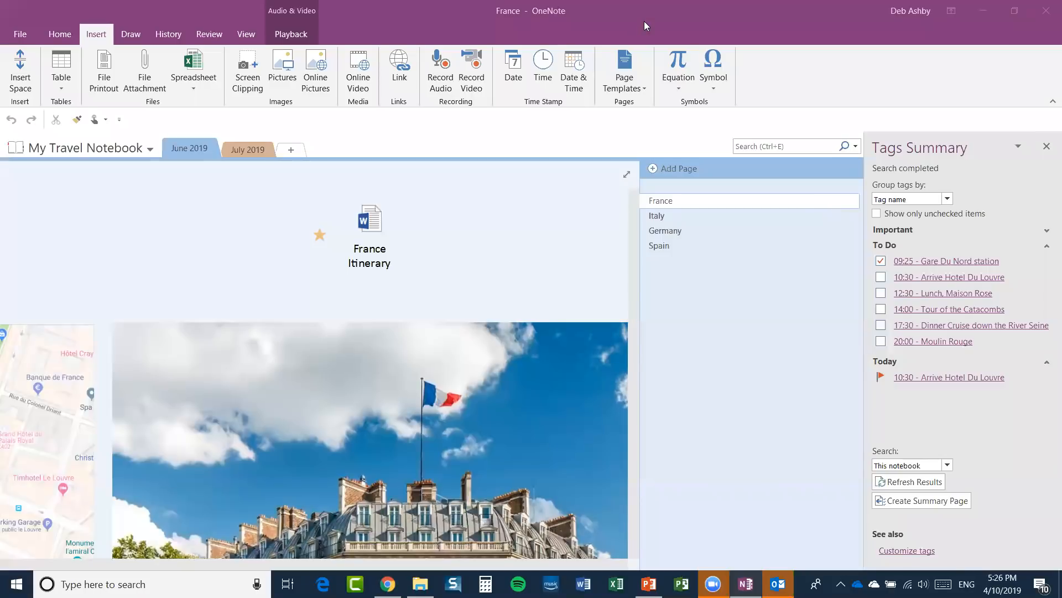
Go to File > Open to list recent notebooks such as My Travel Notebook and Test Travel Notebook.
{"action": "left_click", "coordinate": [20, 34]}
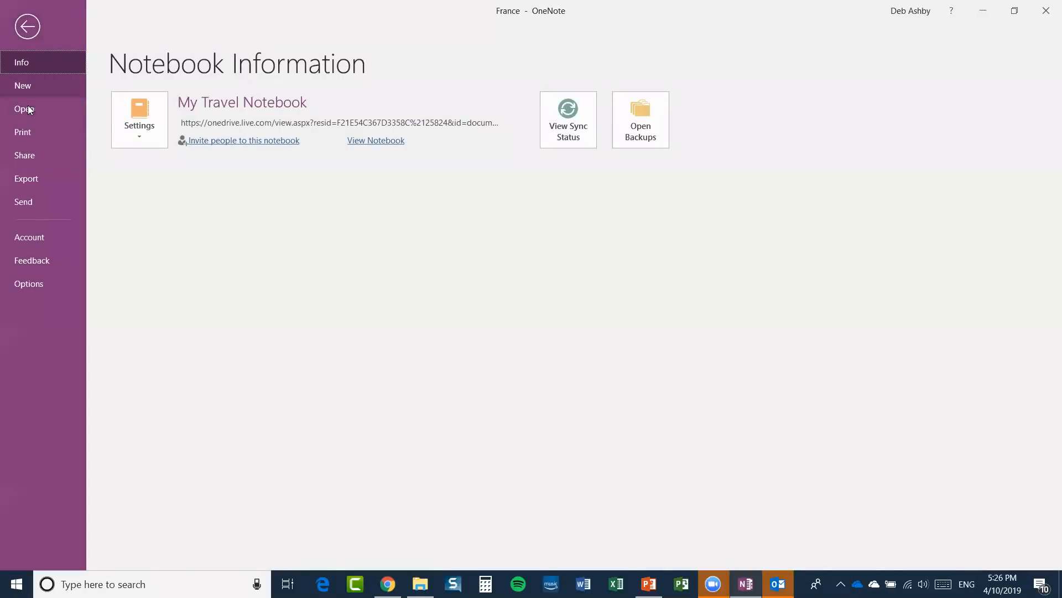
{"action": "left_click", "coordinate": [29, 109]}
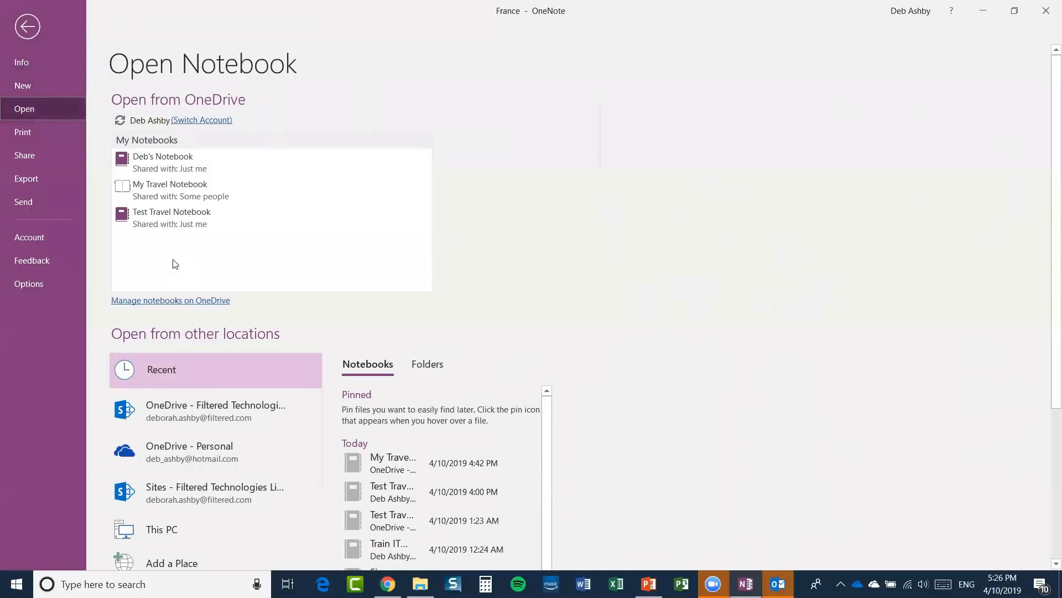
{"action": "scroll", "coordinate": [173, 264], "scroll_direction": "down", "scroll_amount": 2}
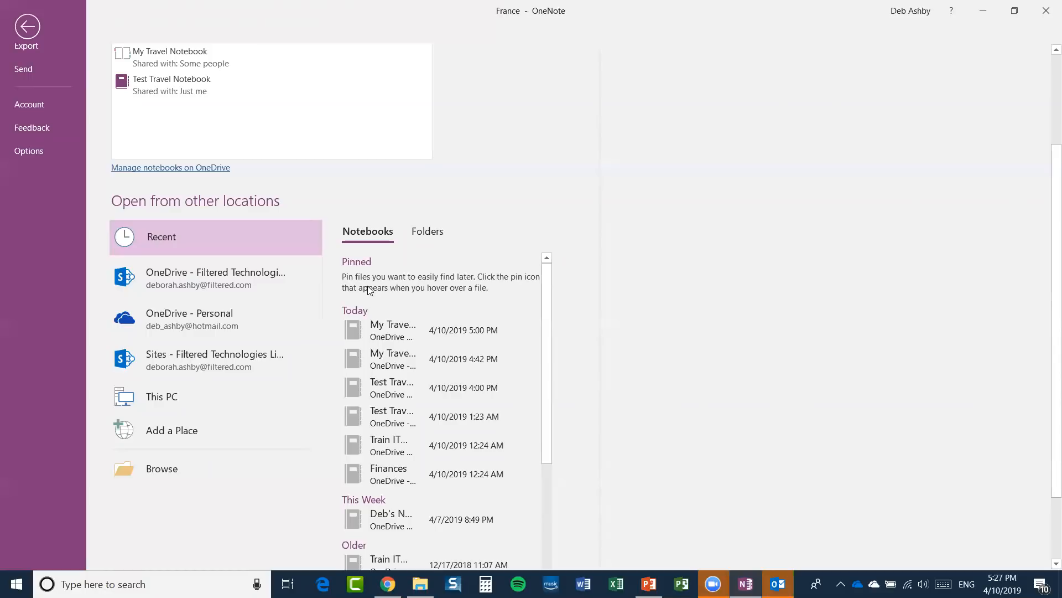
Open Print Preview for the France page via File > Print.
{"action": "left_click", "coordinate": [27, 28]}
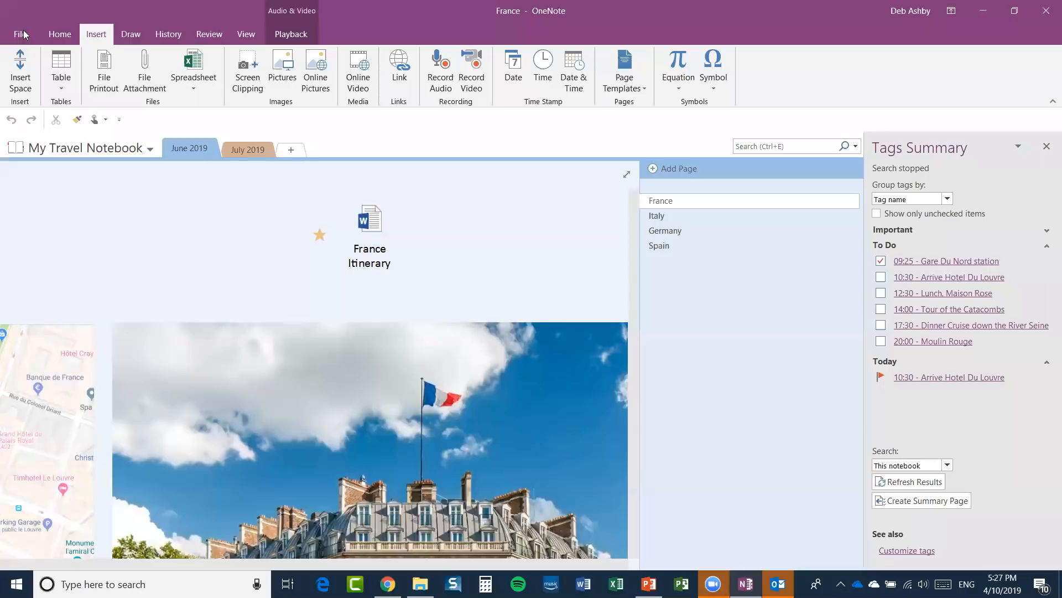
{"action": "left_click", "coordinate": [19, 34]}
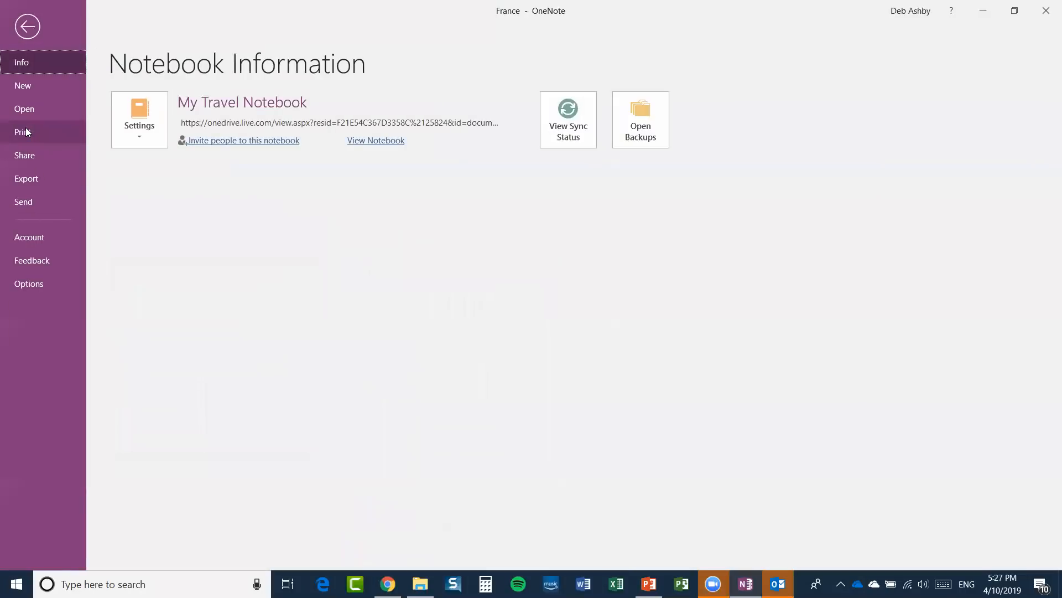
{"action": "left_click", "coordinate": [28, 131]}
{"action": "left_click", "coordinate": [123, 161]}
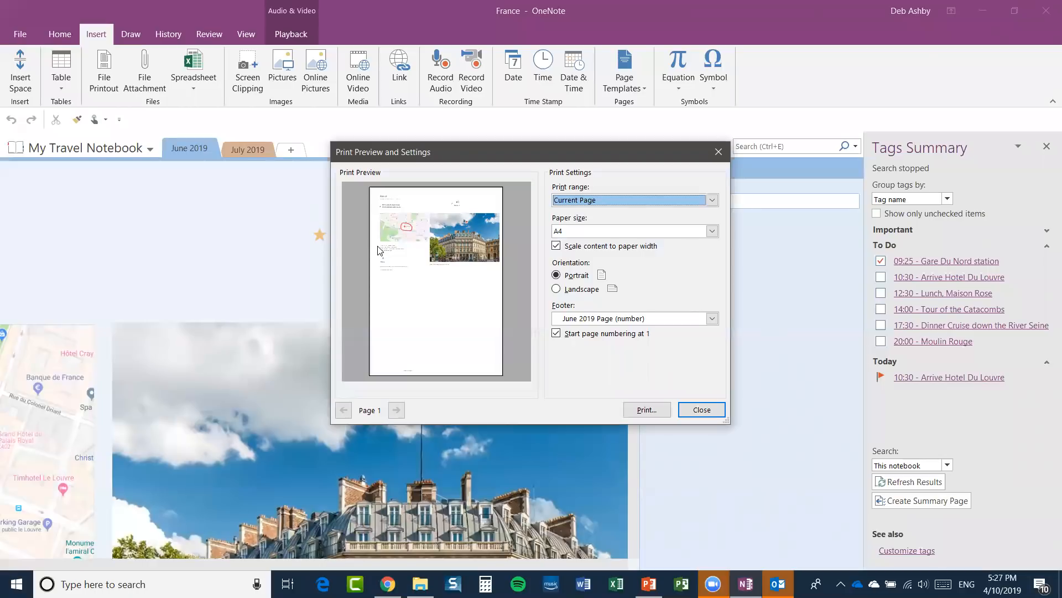
Set the print range to Current Section, inspect the footer choices, and close the preview without printing.
{"action": "left_click", "coordinate": [743, 209]}
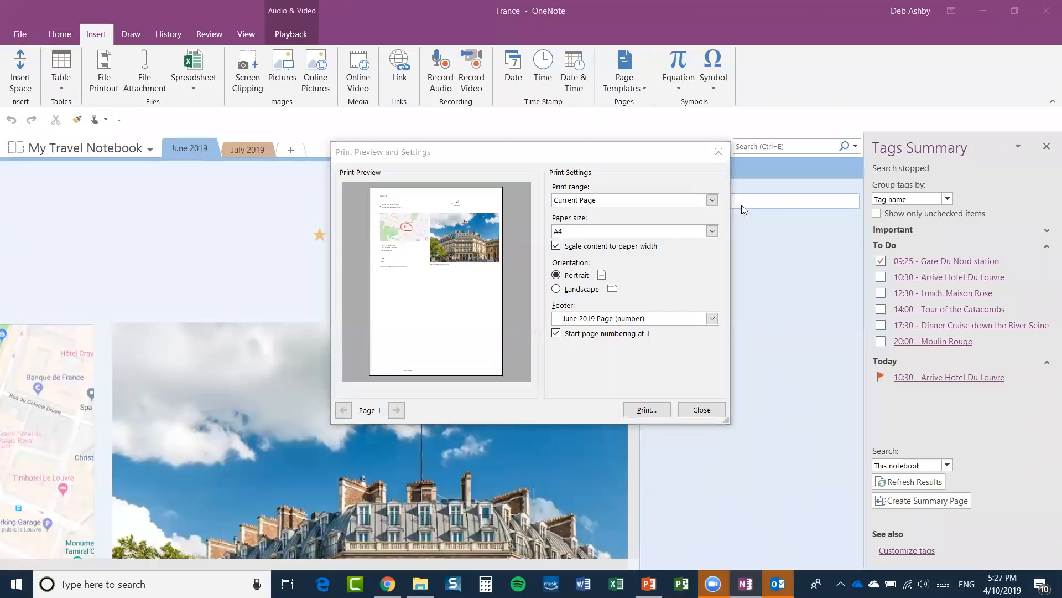
{"action": "left_click", "coordinate": [712, 200]}
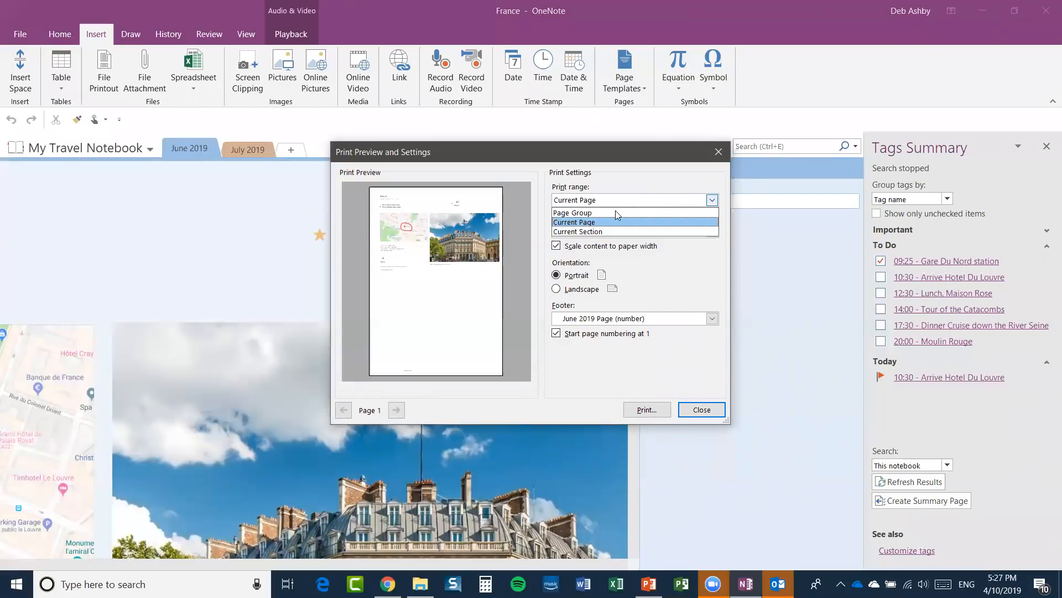
{"action": "left_click", "coordinate": [615, 212]}
{"action": "left_click", "coordinate": [712, 201]}
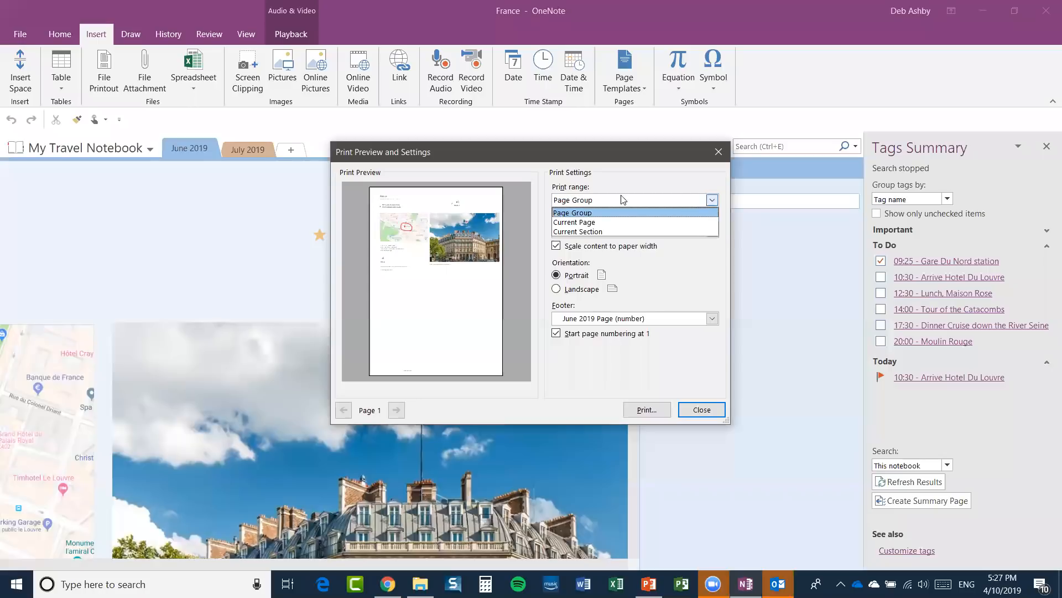
{"action": "left_click", "coordinate": [589, 232]}
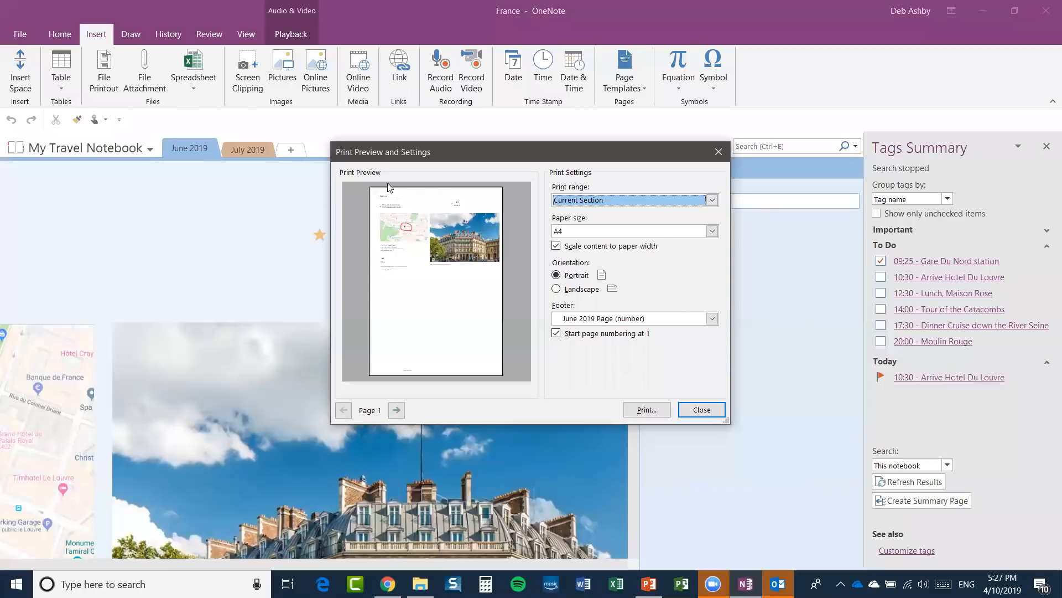
{"action": "left_click", "coordinate": [713, 319]}
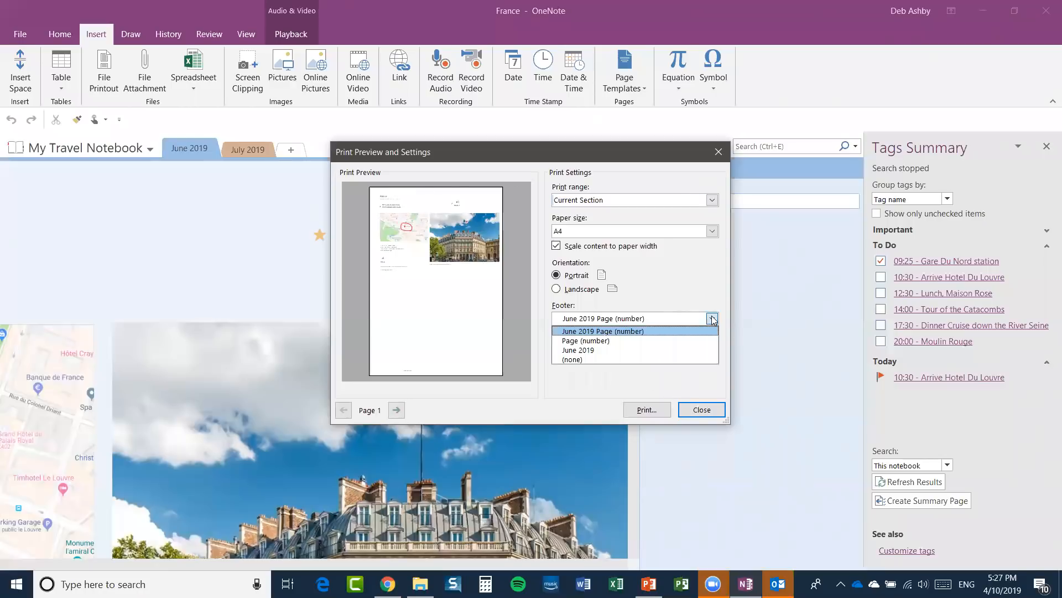
{"action": "left_click", "coordinate": [663, 271]}
{"action": "left_click", "coordinate": [703, 412]}
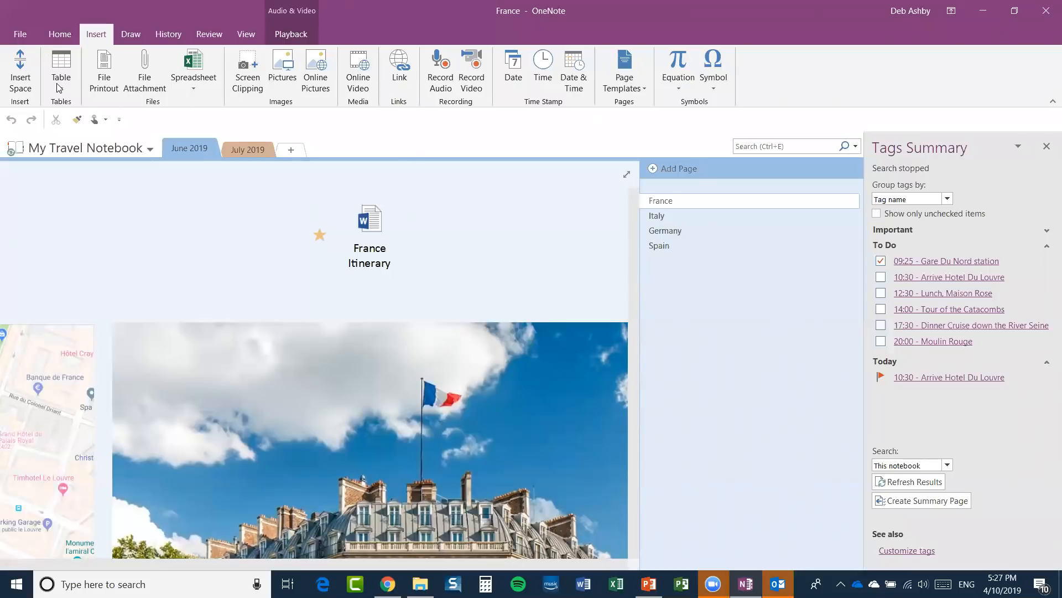
Glance at the notebook list, close it, and show the Home formatting commands.
{"action": "left_click", "coordinate": [147, 148]}
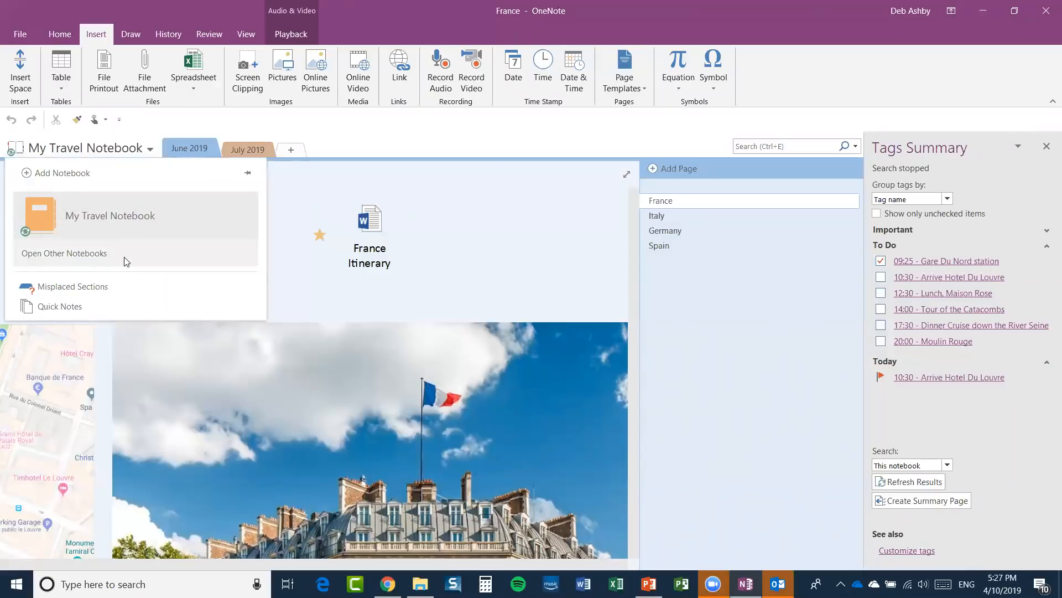
{"action": "left_click", "coordinate": [419, 111]}
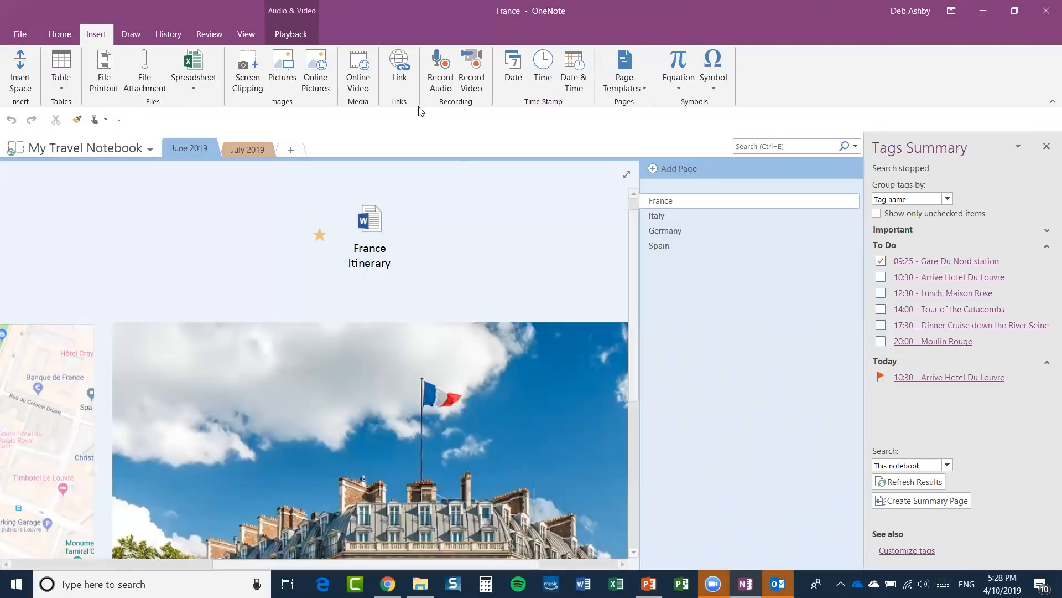
{"action": "left_click", "coordinate": [66, 35]}
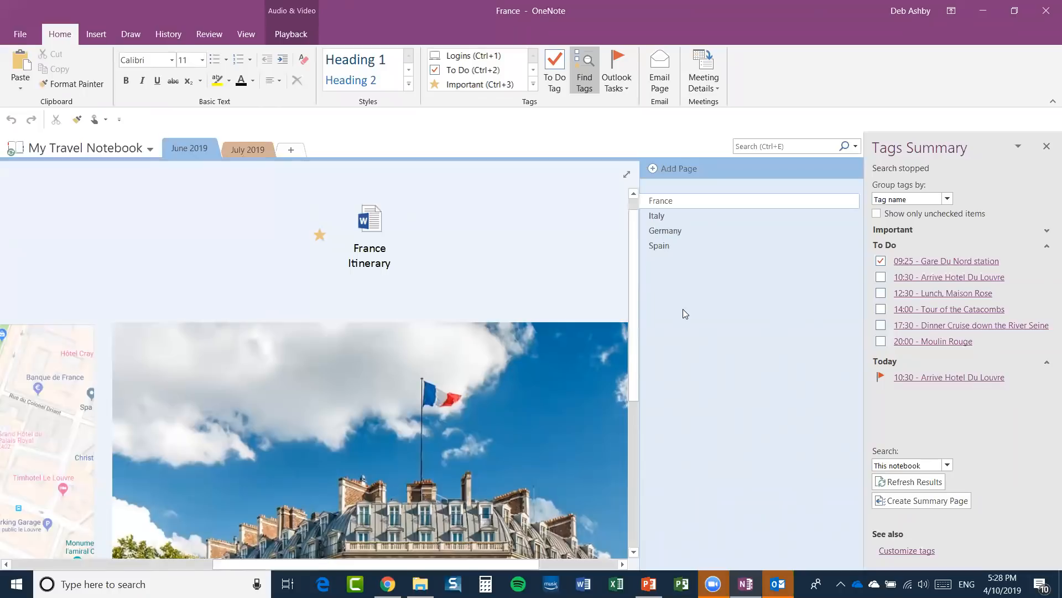
Open the July 2019 section, checking the Italy page and section context menus without choosing anything.
{"action": "right_click", "coordinate": [662, 220]}
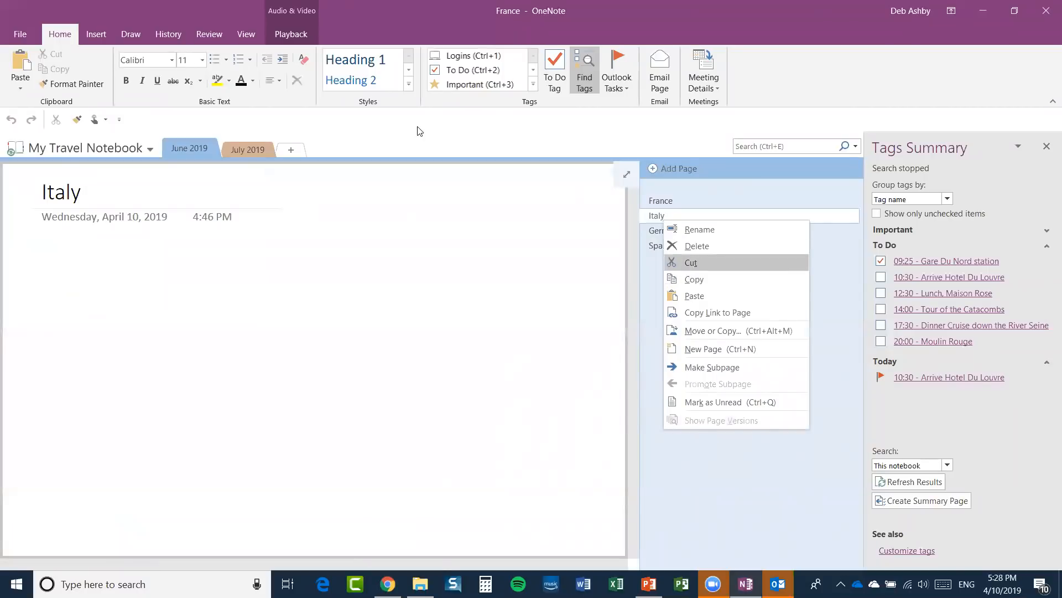
{"action": "left_click", "coordinate": [267, 143]}
{"action": "right_click", "coordinate": [257, 149]}
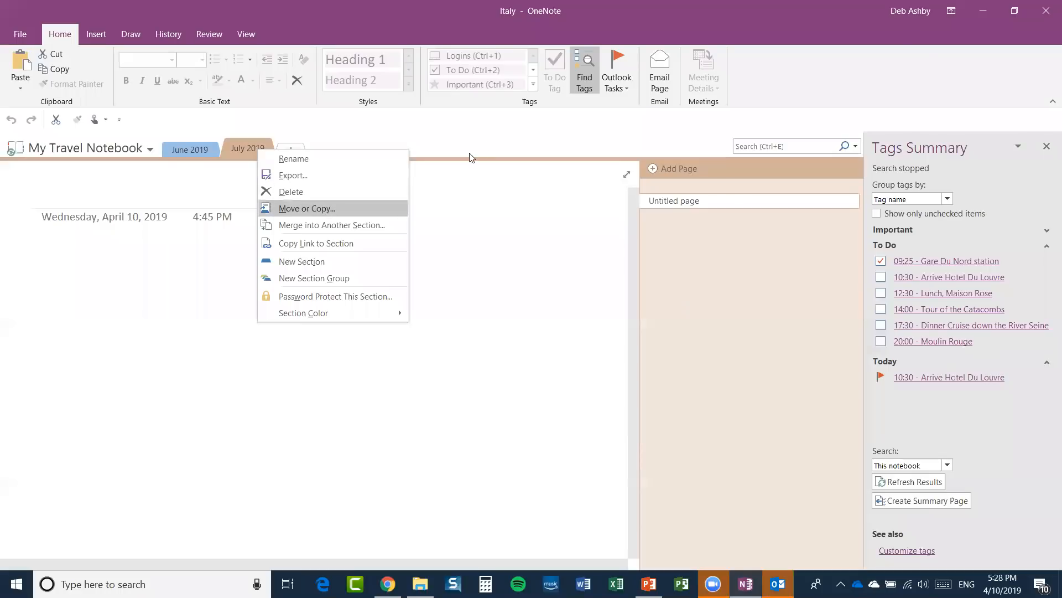
{"action": "left_click", "coordinate": [488, 142]}
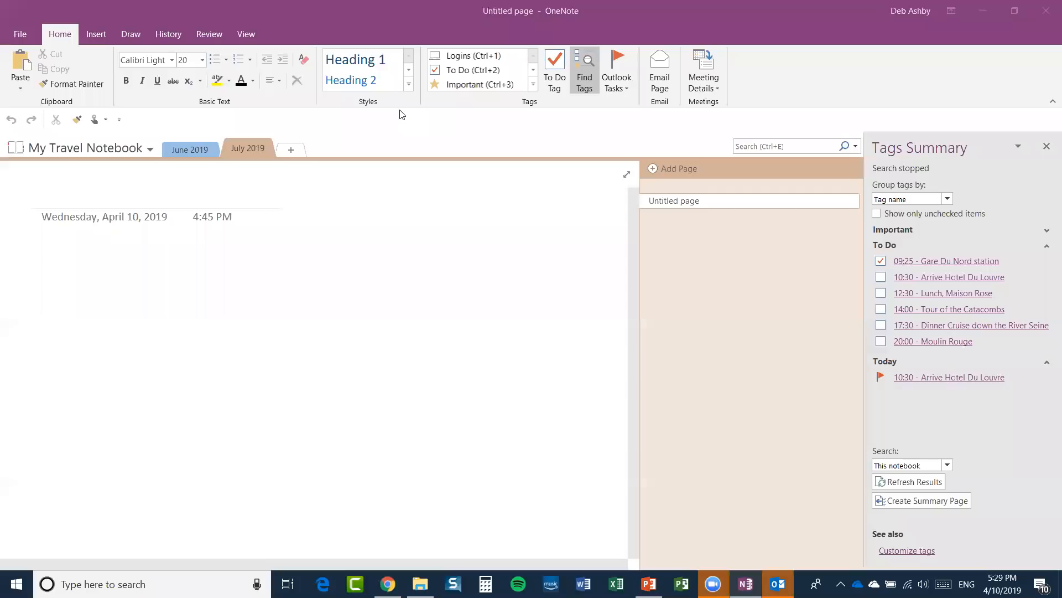
Switch to Chrome showing the Hotel Du Louvre listing on Google Maps.
{"action": "left_click", "coordinate": [388, 584]}
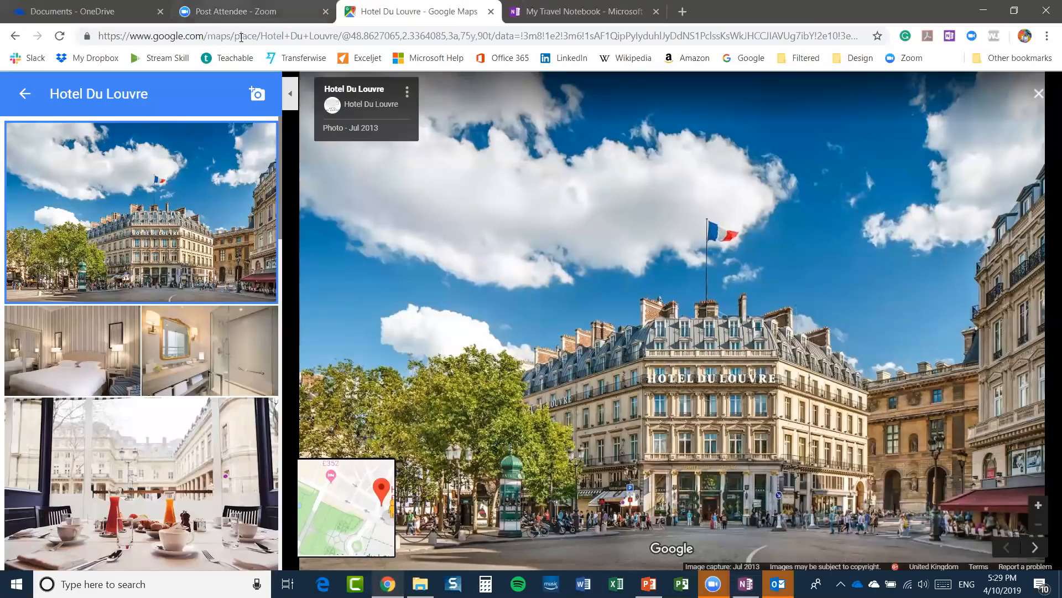
Go to the Office portal by entering 'portal' in the address bar, then open OneNote Online.
{"action": "left_click", "coordinate": [241, 36]}
{"action": "type", "text": "portal.office.com"}
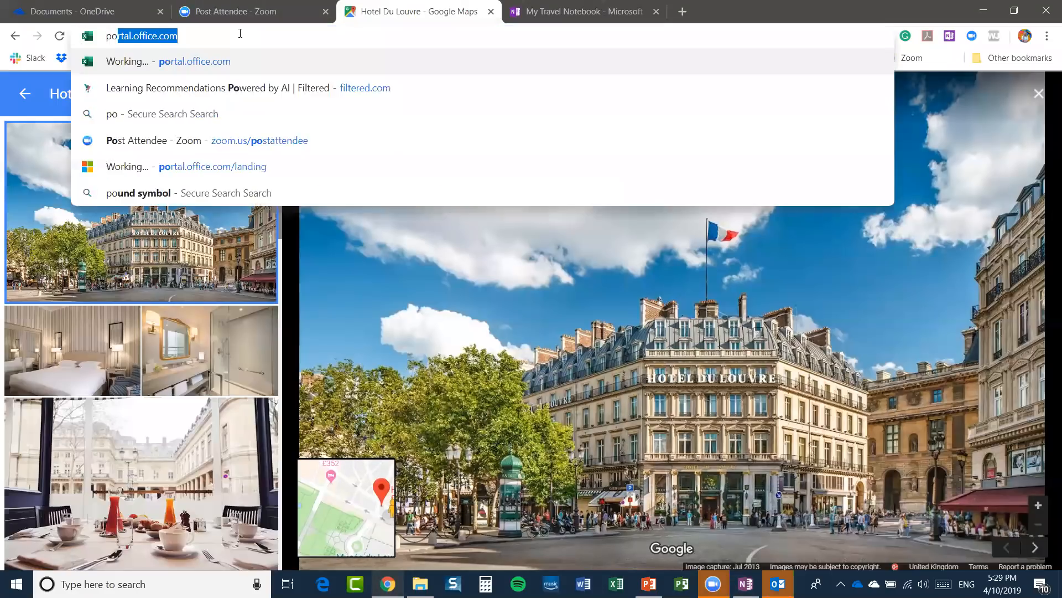
{"action": "key", "text": "Return"}
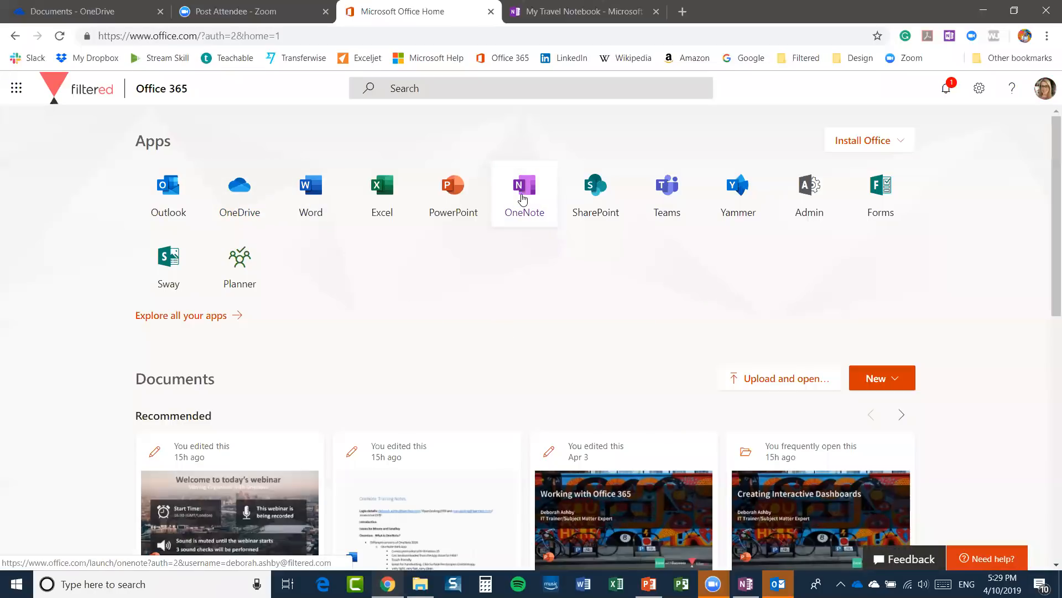
{"action": "left_click", "coordinate": [523, 199]}
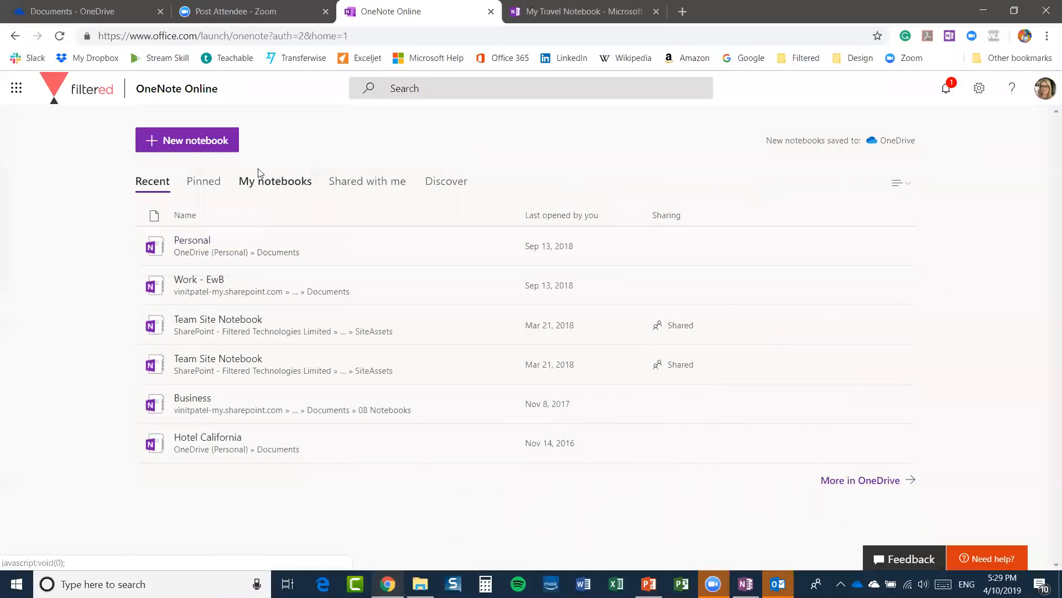
Create a new OneNote Online notebook named 'Test'.
{"action": "left_click", "coordinate": [217, 141]}
{"action": "left_click", "coordinate": [426, 311]}
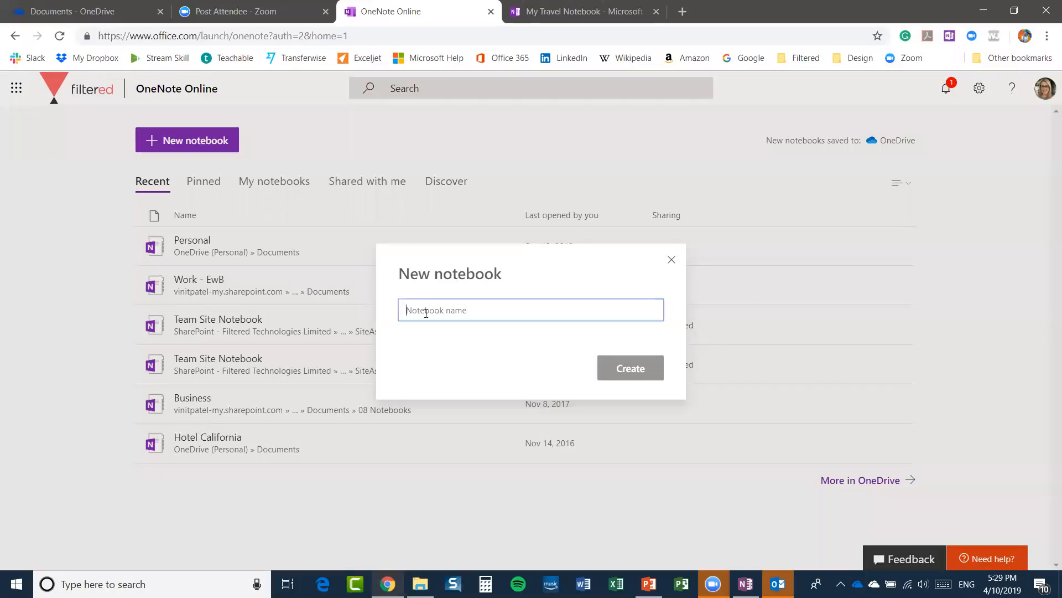
{"action": "type", "text": "Test"}
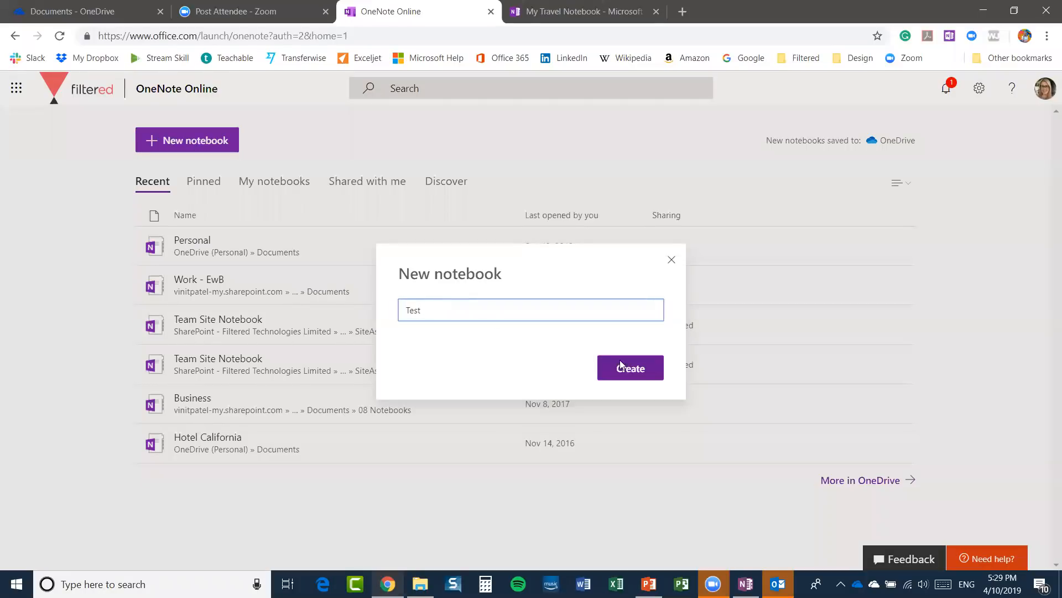
{"action": "left_click", "coordinate": [622, 366]}
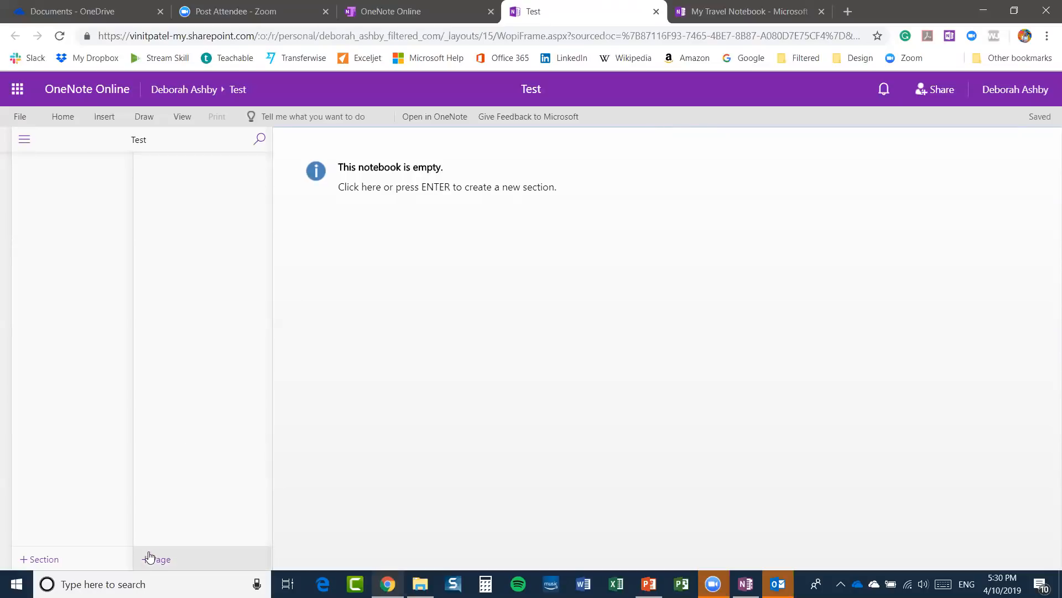
Look over the Test notebook's Home and Insert commands, then return to the recent notebooks tab.
{"action": "left_click", "coordinate": [63, 116]}
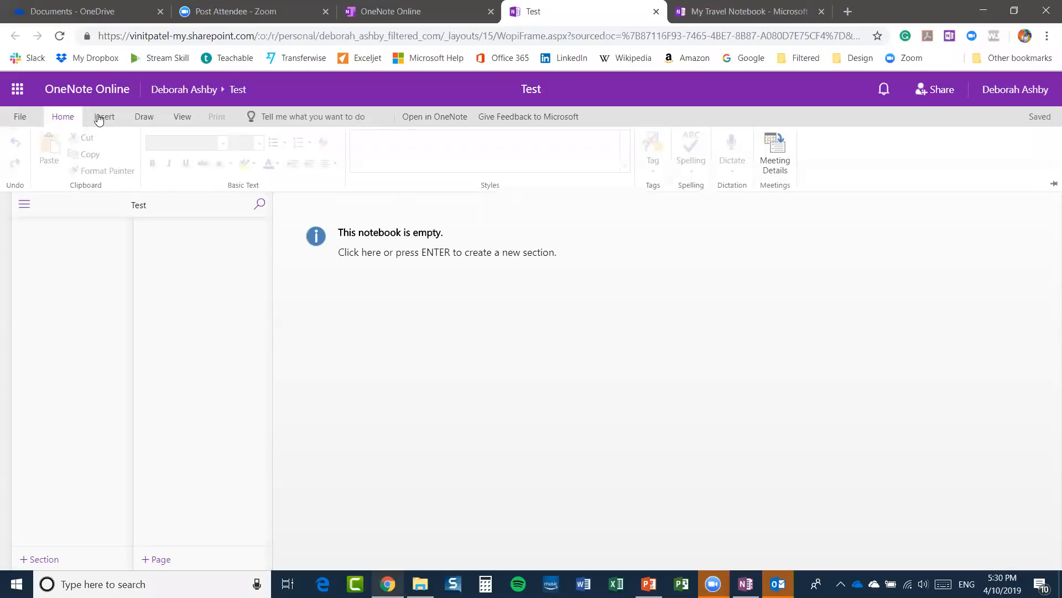
{"action": "left_click", "coordinate": [99, 118]}
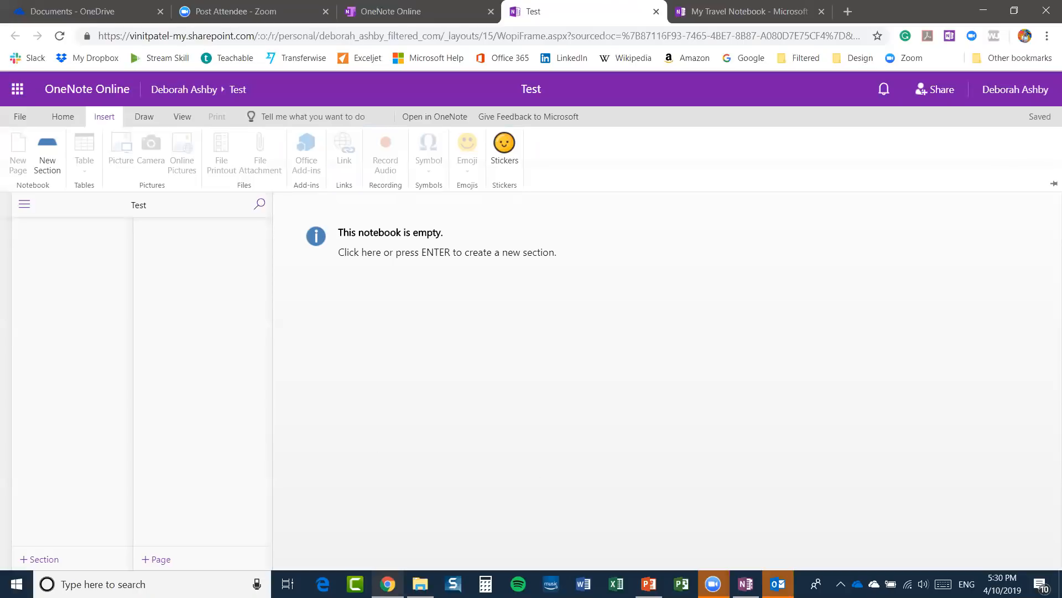
{"action": "mouse_move", "coordinate": [746, 584]}
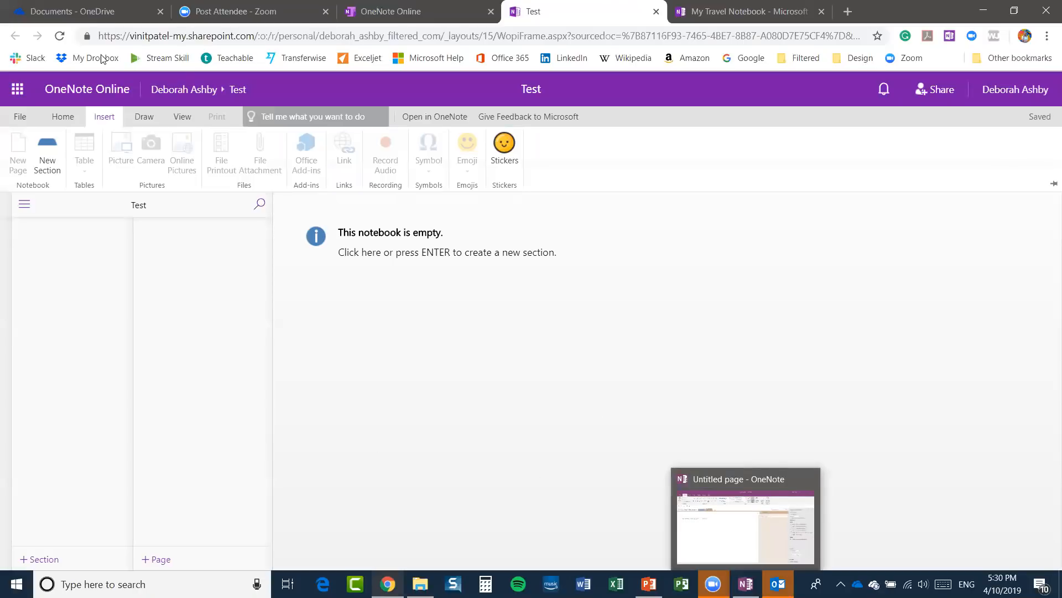
{"action": "left_click", "coordinate": [354, 17]}
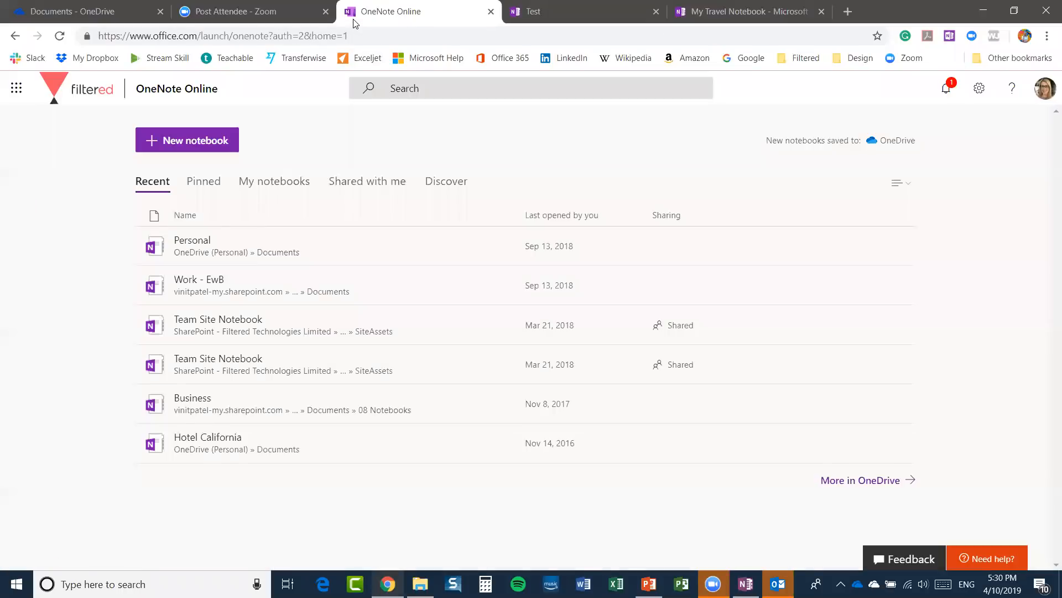
Browse the app launcher's All apps list, return to the Office home page, and show Install Office options.
{"action": "left_click", "coordinate": [16, 90]}
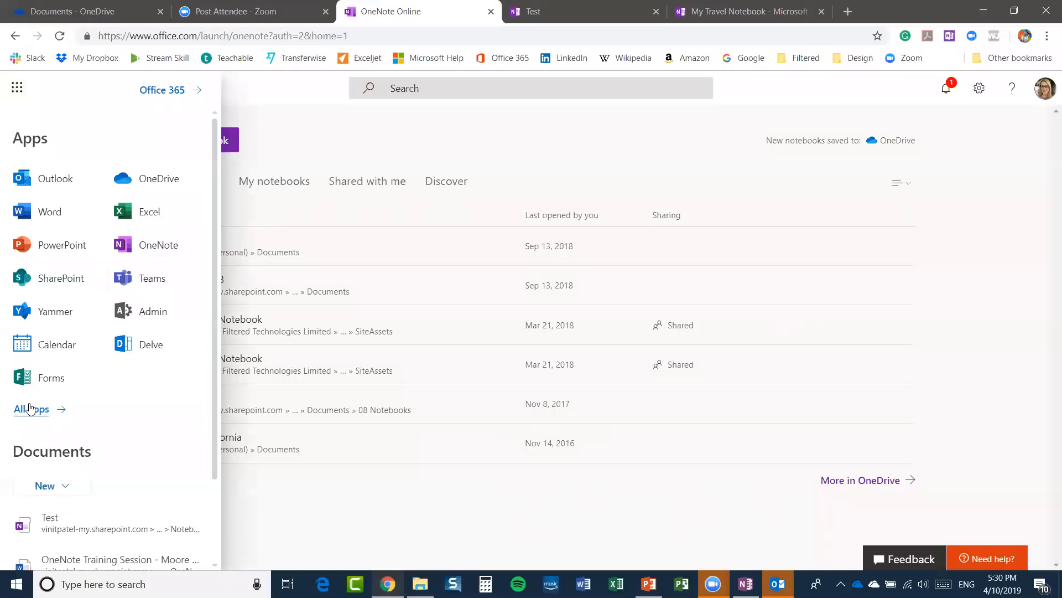
{"action": "left_click", "coordinate": [29, 409]}
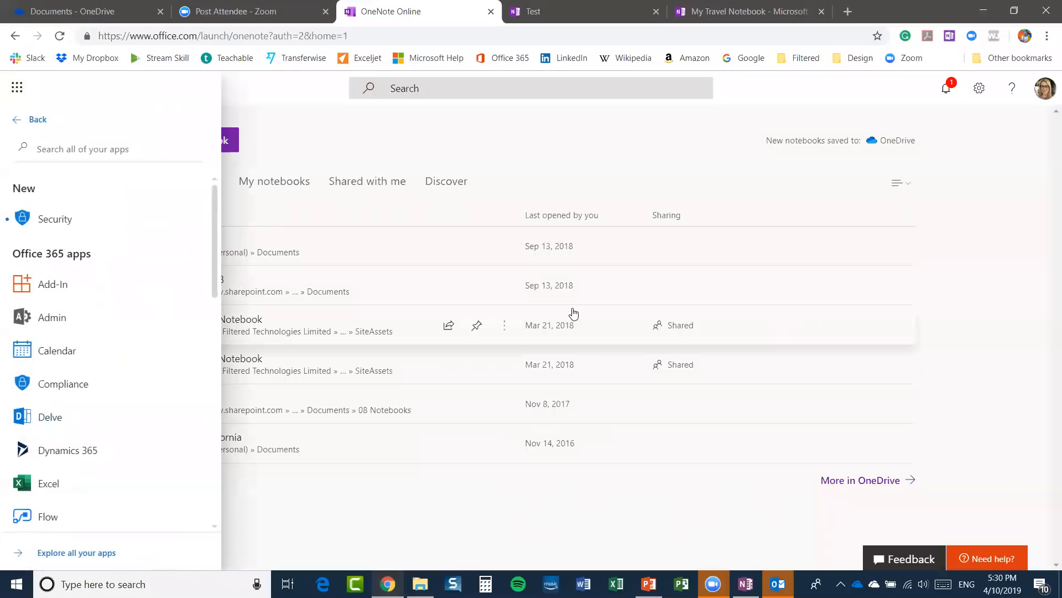
{"action": "left_click", "coordinate": [17, 117]}
{"action": "left_click", "coordinate": [15, 35]}
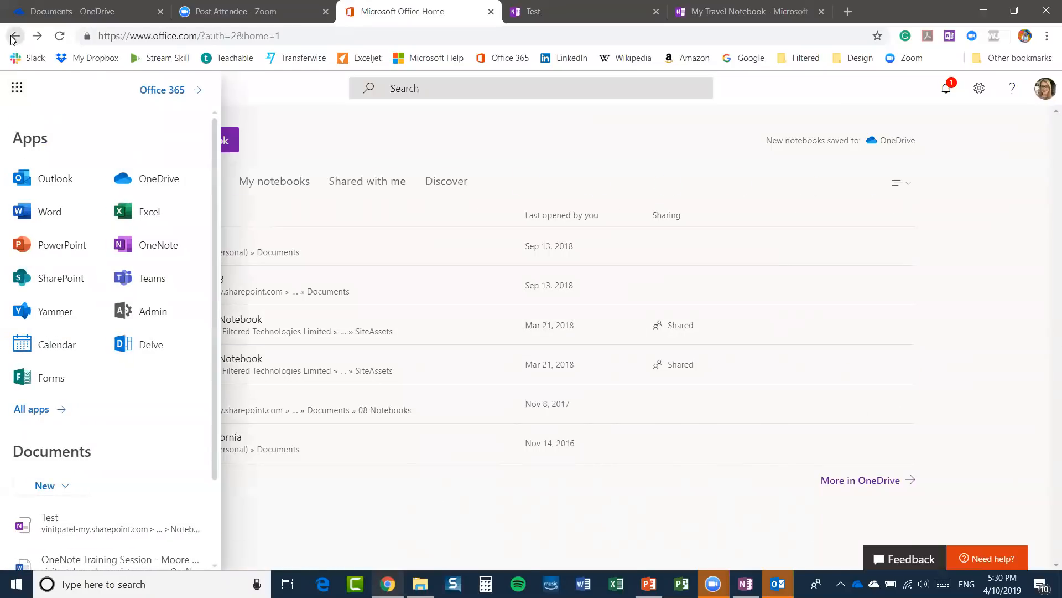
{"action": "left_click", "coordinate": [963, 273]}
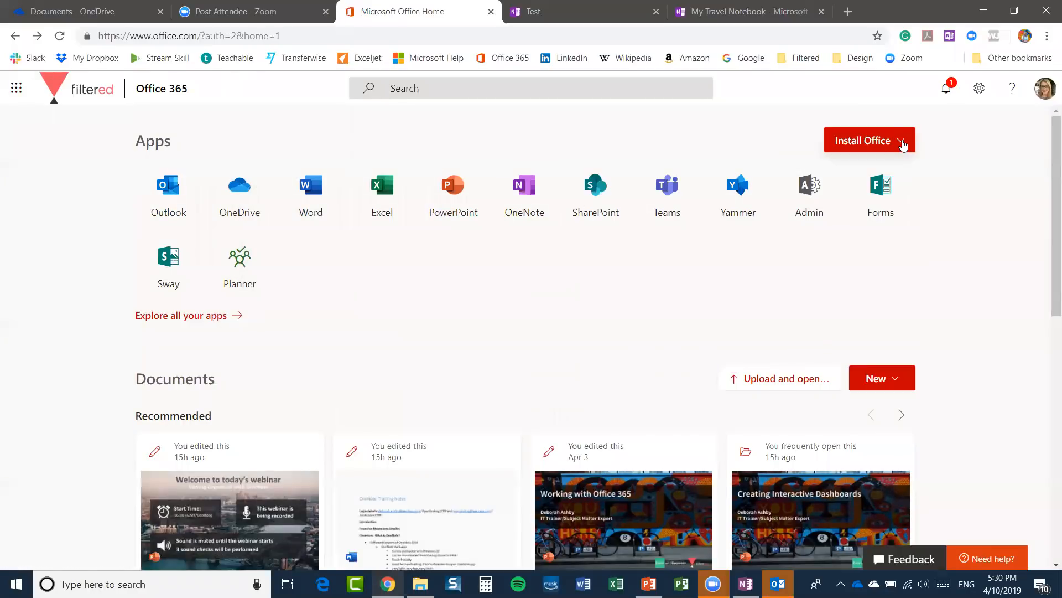
{"action": "left_click", "coordinate": [901, 143]}
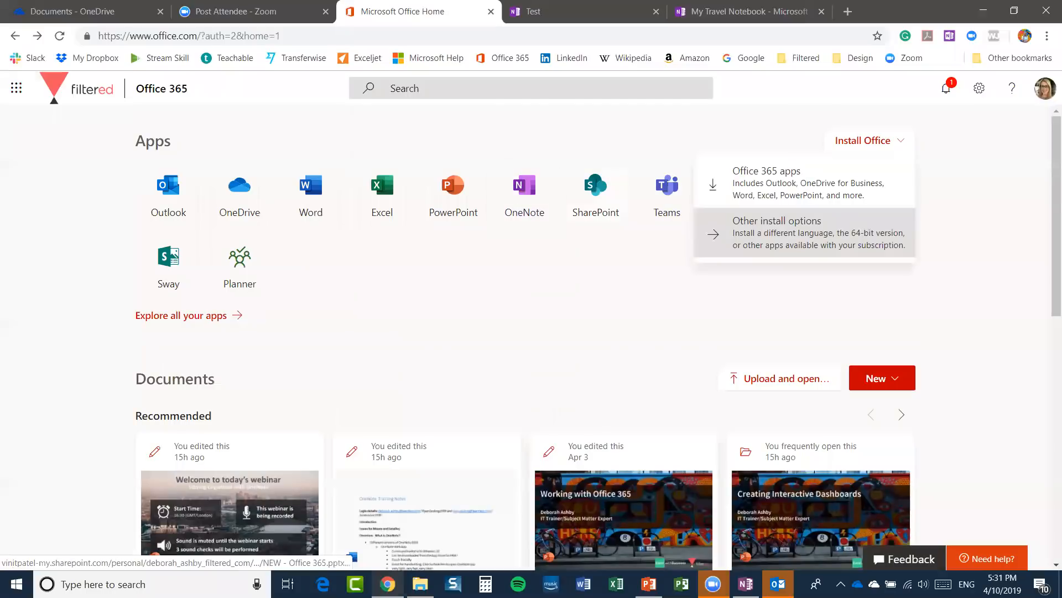
Bring the OneNote desktop app back to the July 2019 Untitled page.
{"action": "left_click", "coordinate": [746, 583]}
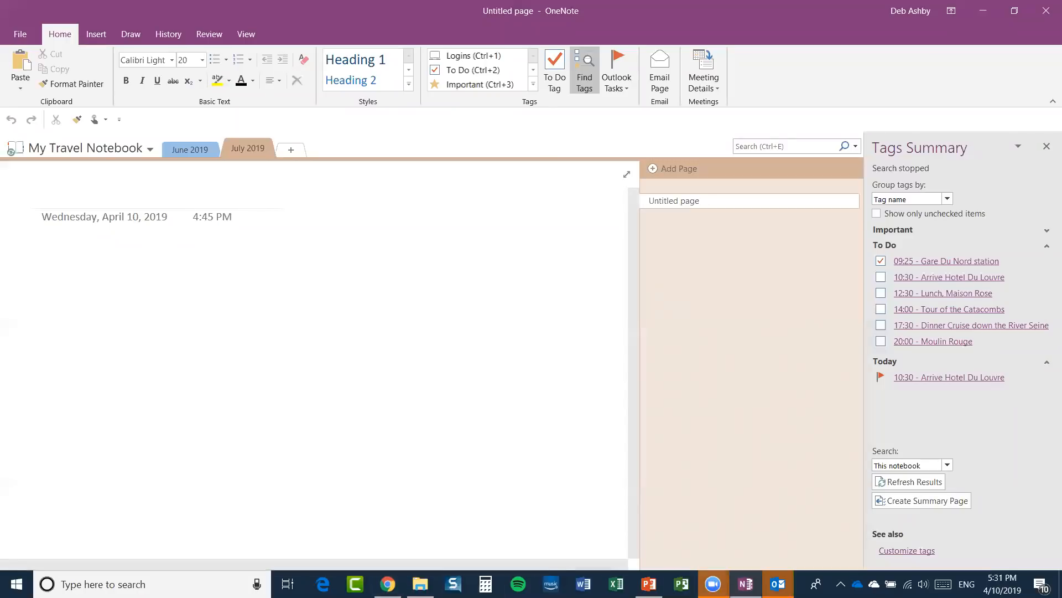
{"action": "mouse_move", "coordinate": [714, 584]}
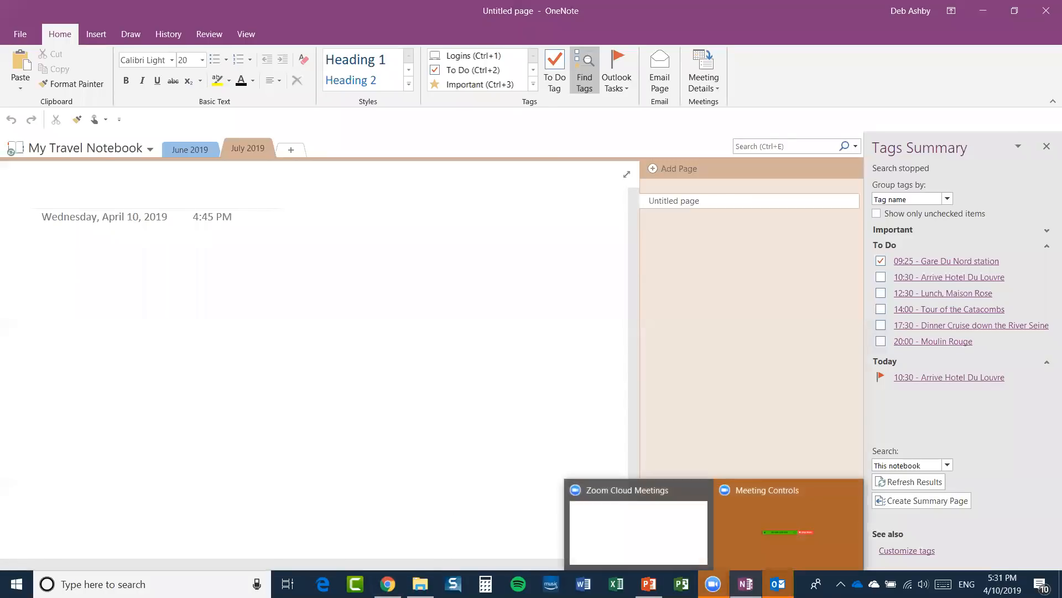
{"action": "left_click", "coordinate": [657, 547]}
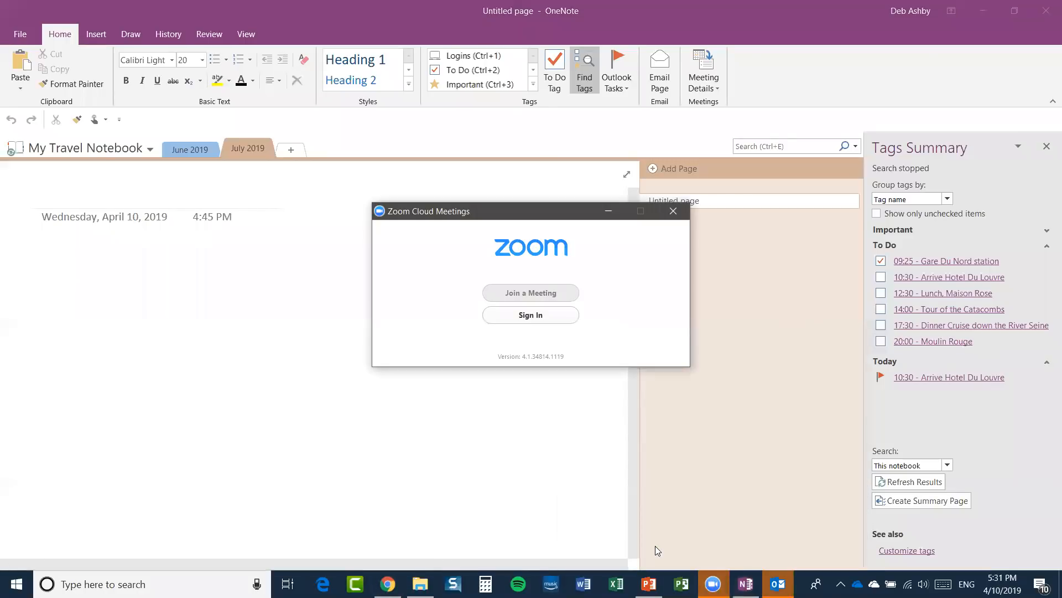
{"action": "left_click", "coordinate": [609, 210]}
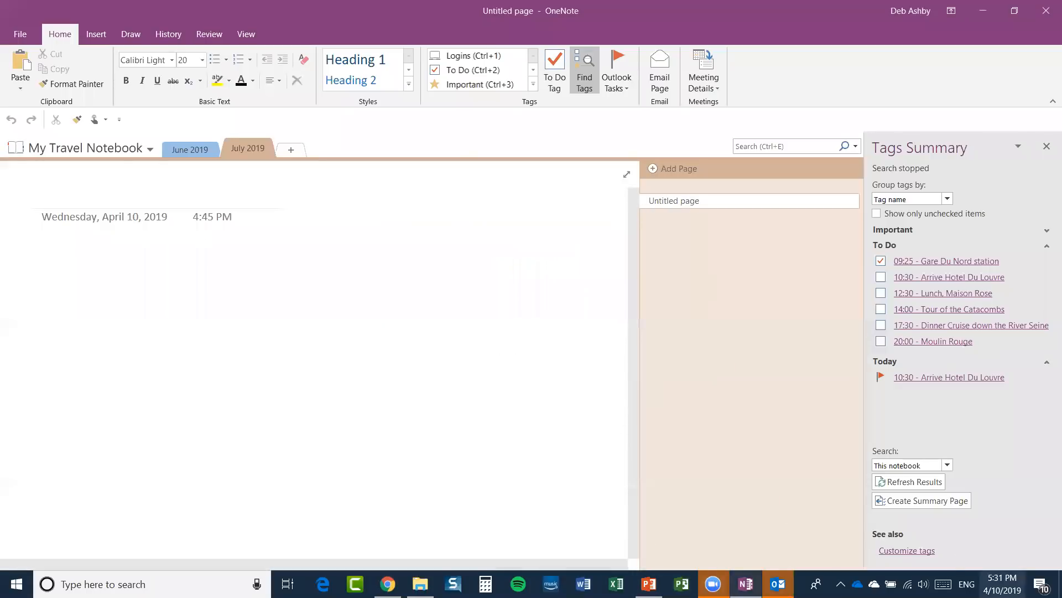